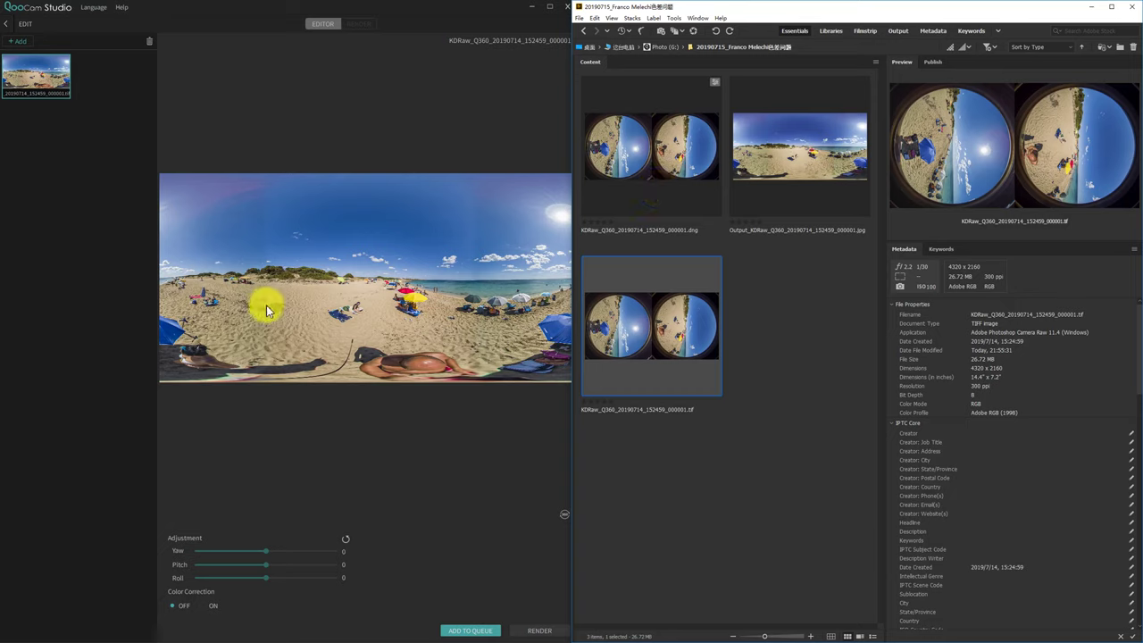
Step: Compare the stitched Output JPG and raw dual-fisheye DNG previews in Bridge, then return to QooCam Studio
click(798, 161)
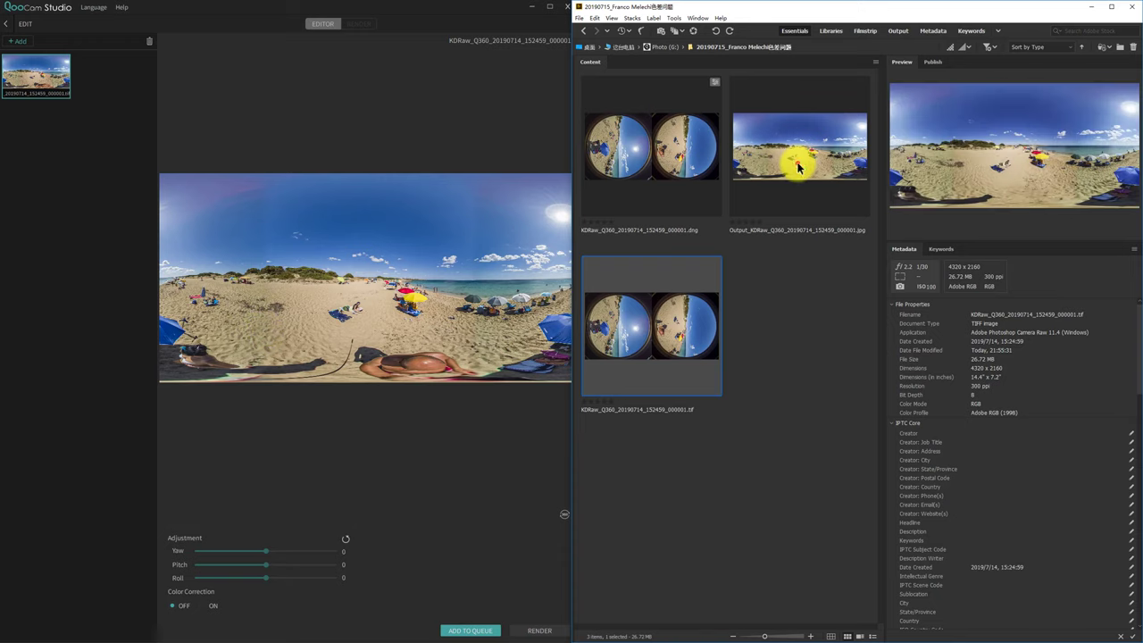
click(680, 165)
click(799, 140)
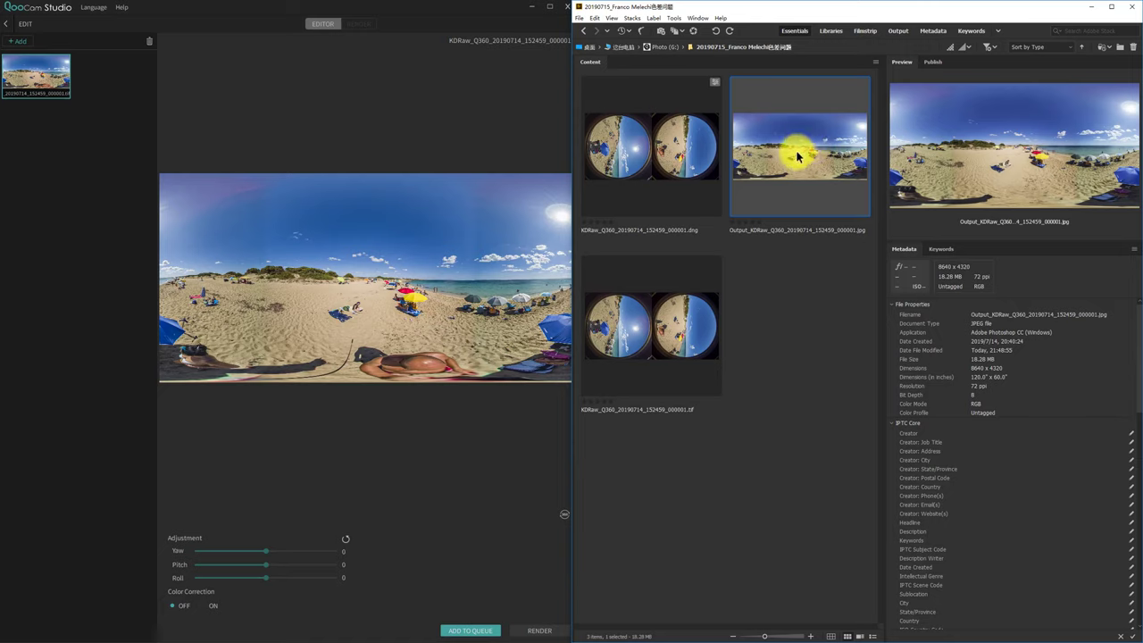
click(684, 174)
click(814, 166)
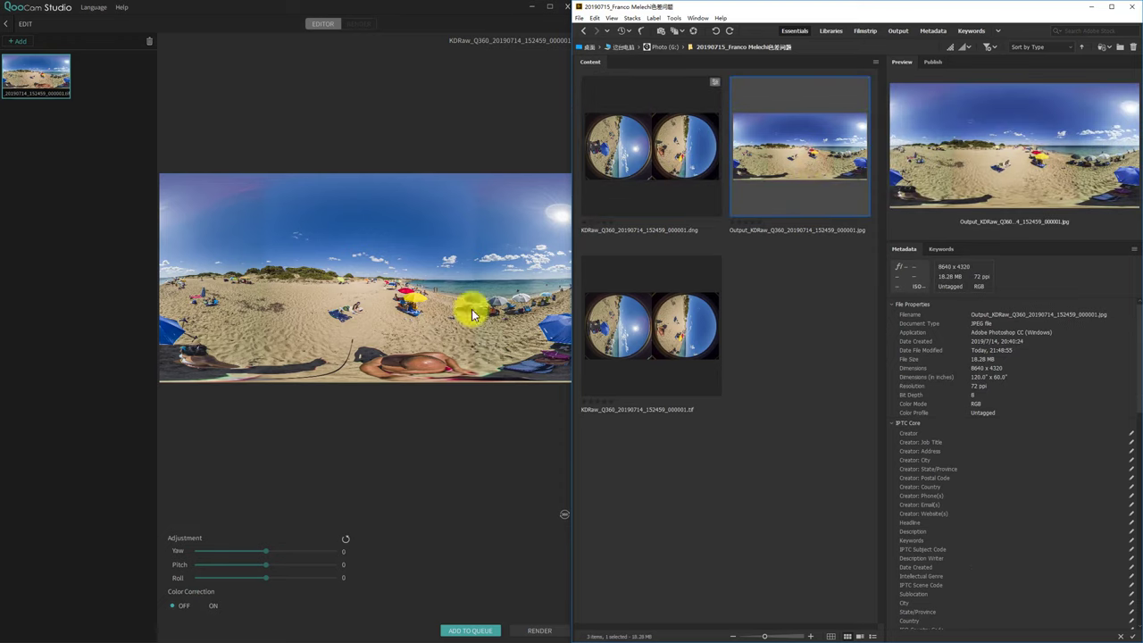
click(408, 17)
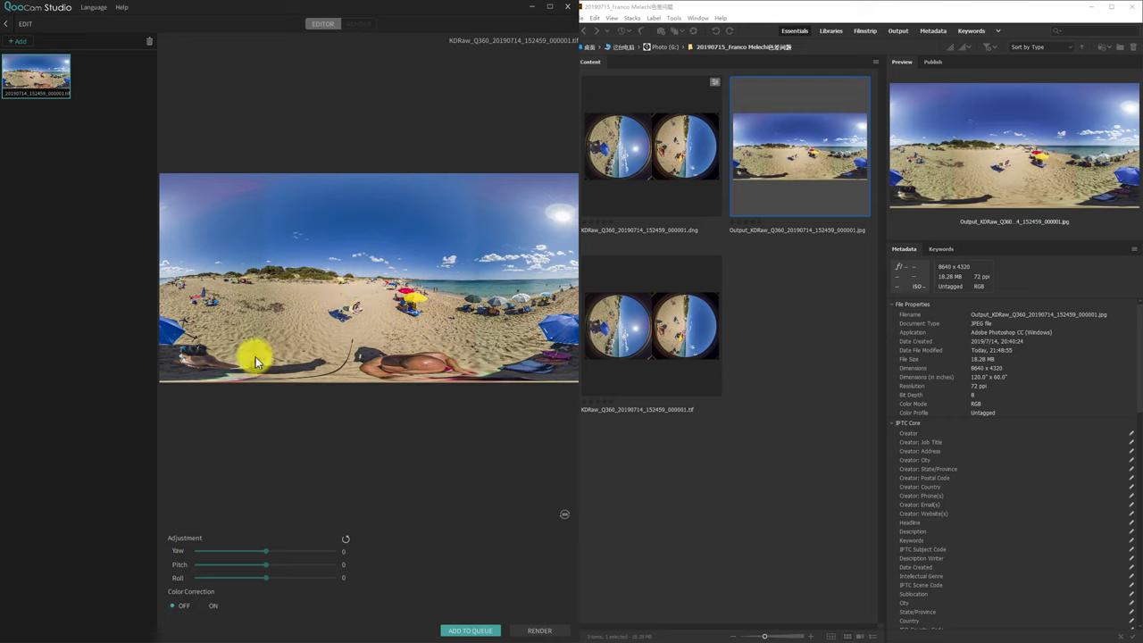
Step: Compare the panorama with Color Correction on and off, leave it OFF, and switch to Photoshop's TIFF
click(183, 607)
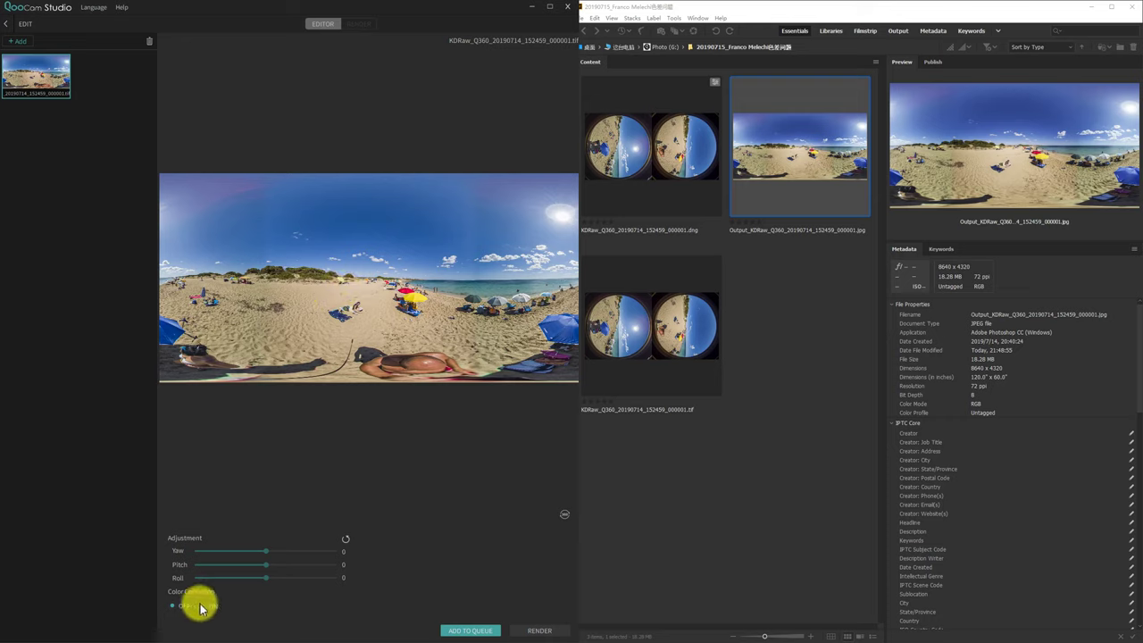
click(187, 607)
click(202, 607)
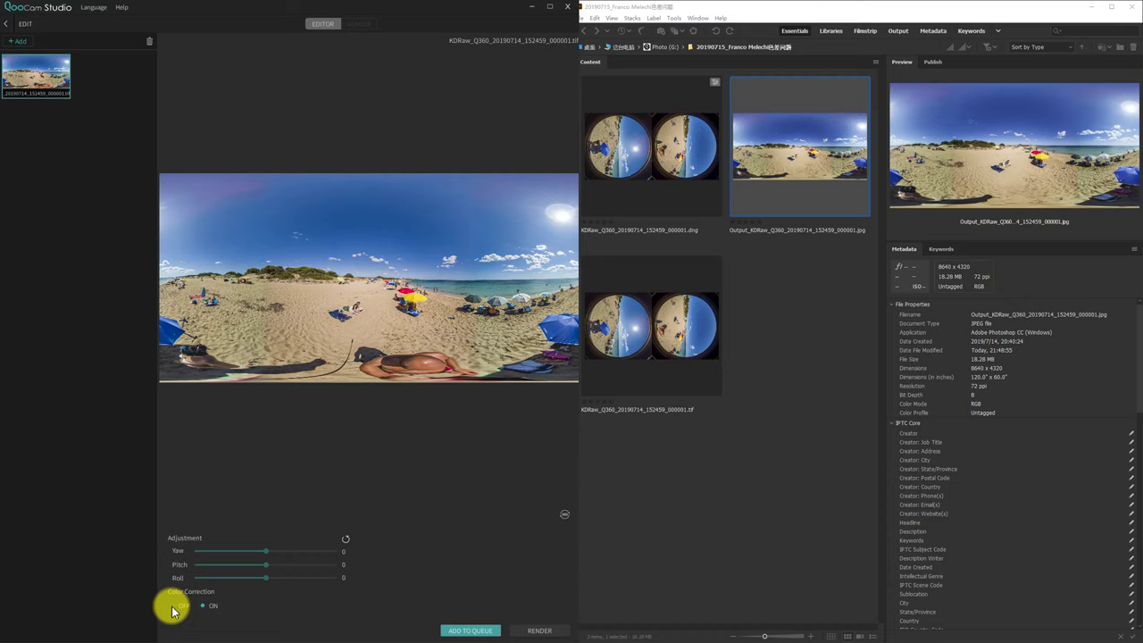
click(174, 607)
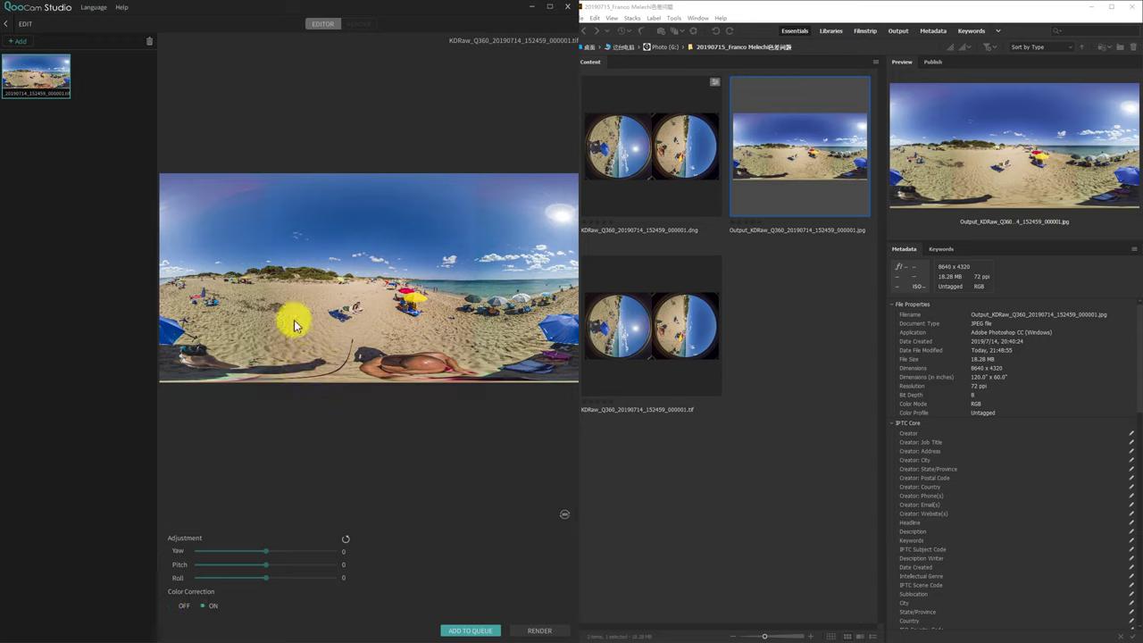
click(176, 607)
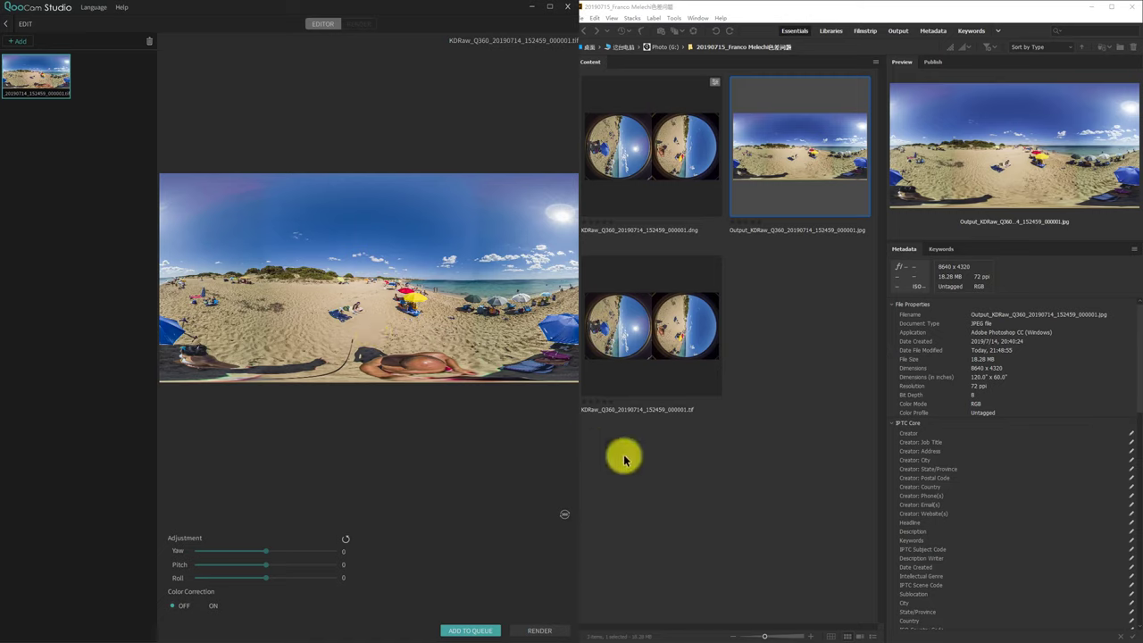
key(super)
click(808, 629)
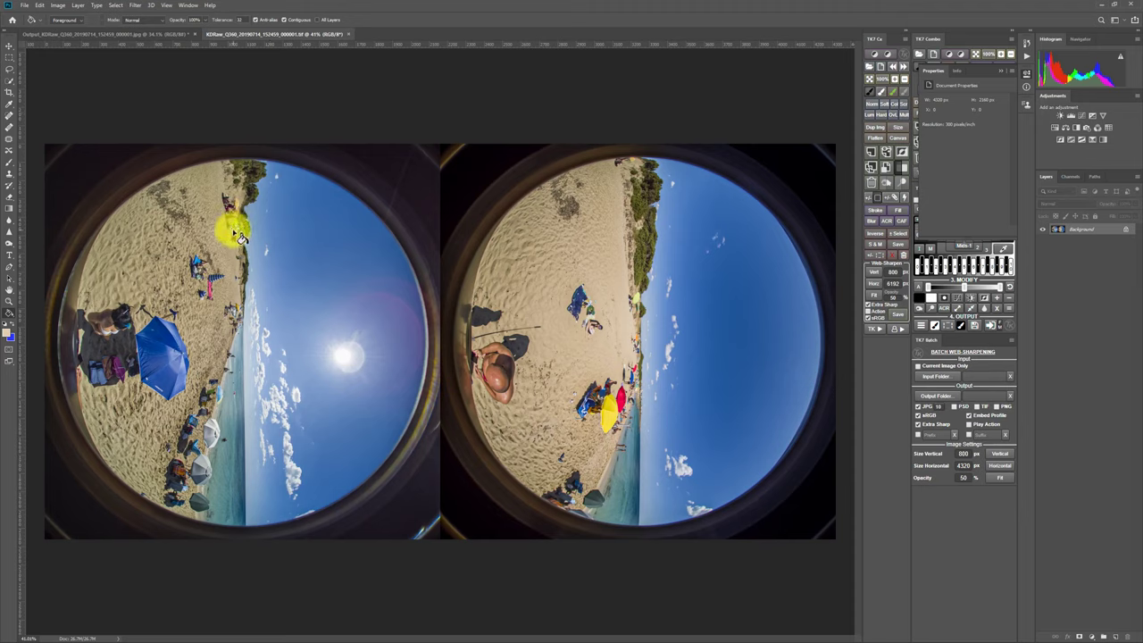
scroll(237, 323, up, 3)
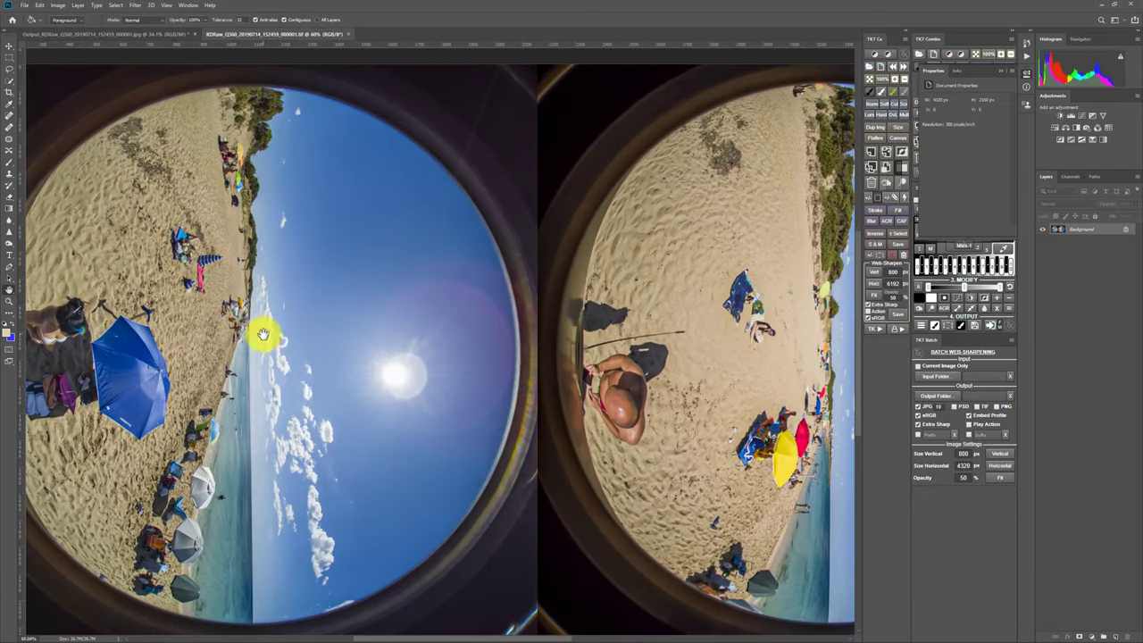
drag(262, 327, 339, 319)
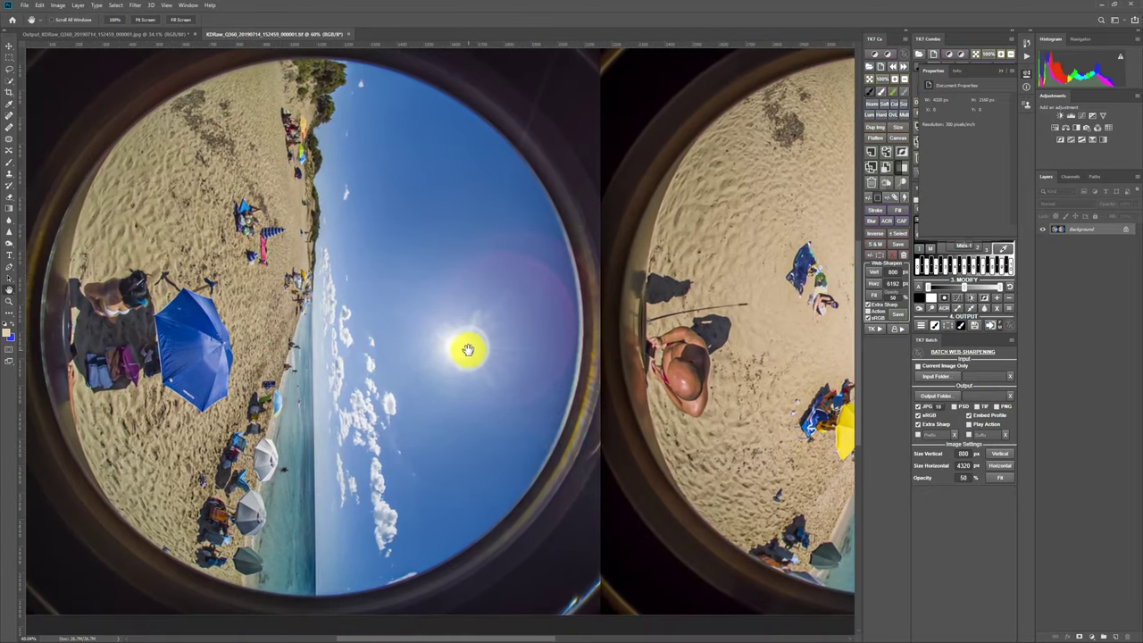
drag(458, 346, 480, 311)
scroll(476, 312, down, 1)
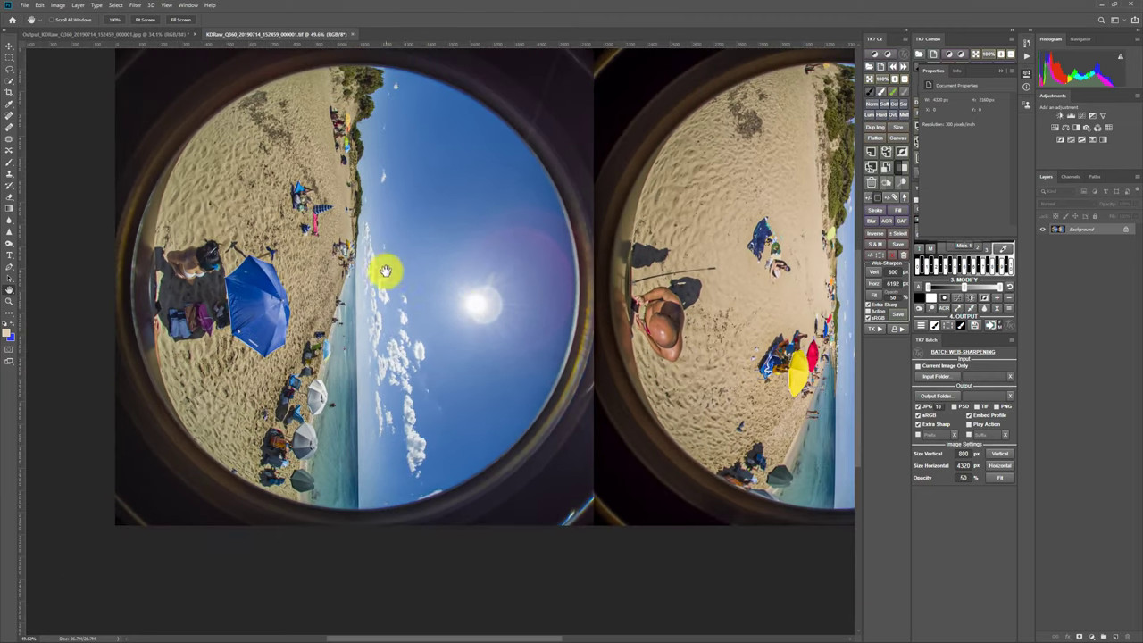
drag(383, 270, 426, 306)
scroll(276, 293, up, 3)
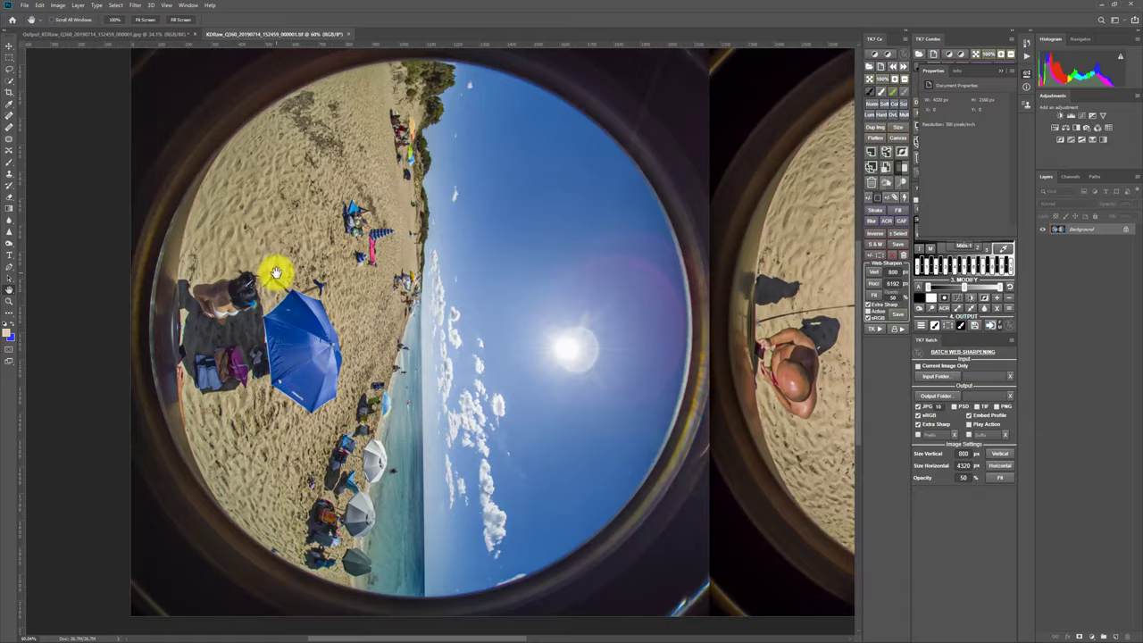
scroll(360, 219, down, 5)
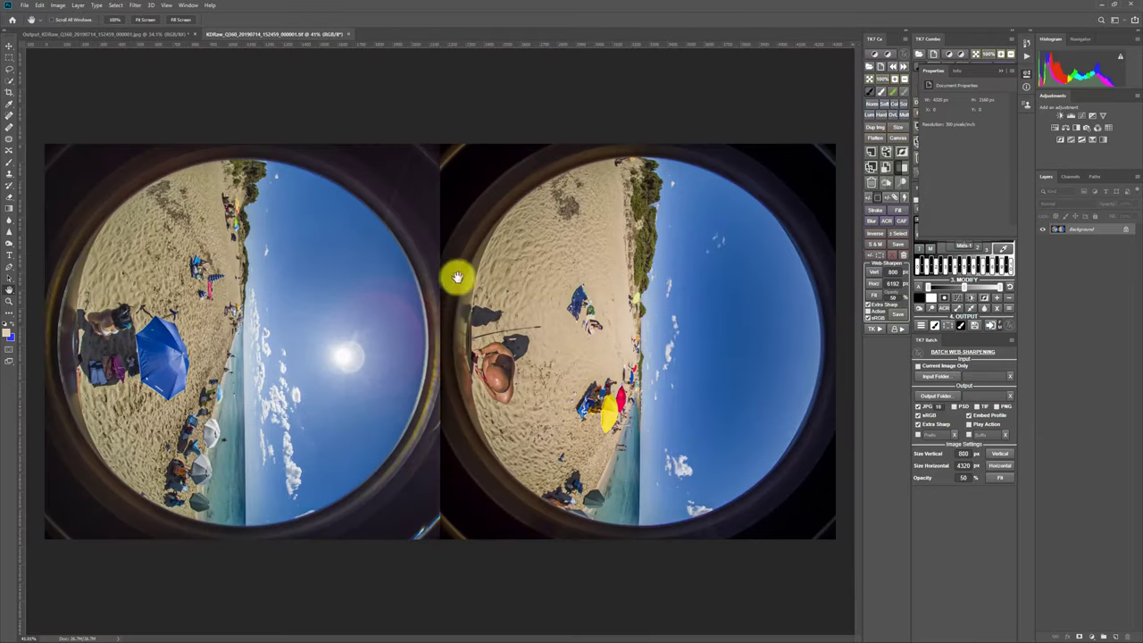
scroll(620, 365, up, 2)
drag(669, 343, 577, 350)
scroll(509, 352, up, 1)
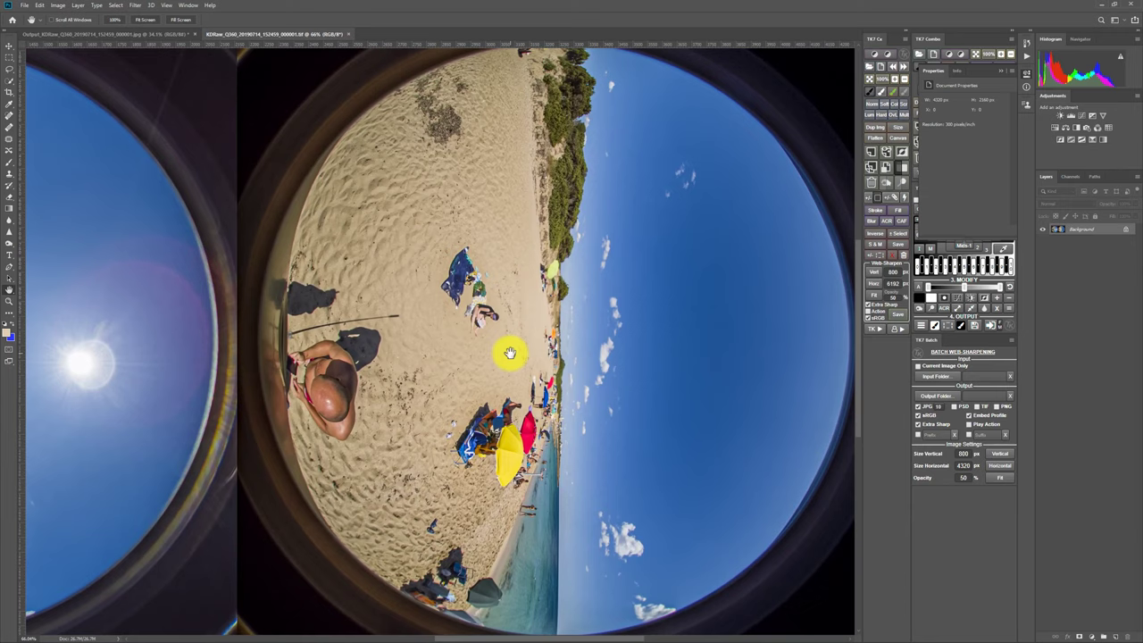
drag(489, 326, 500, 377)
drag(537, 412, 464, 347)
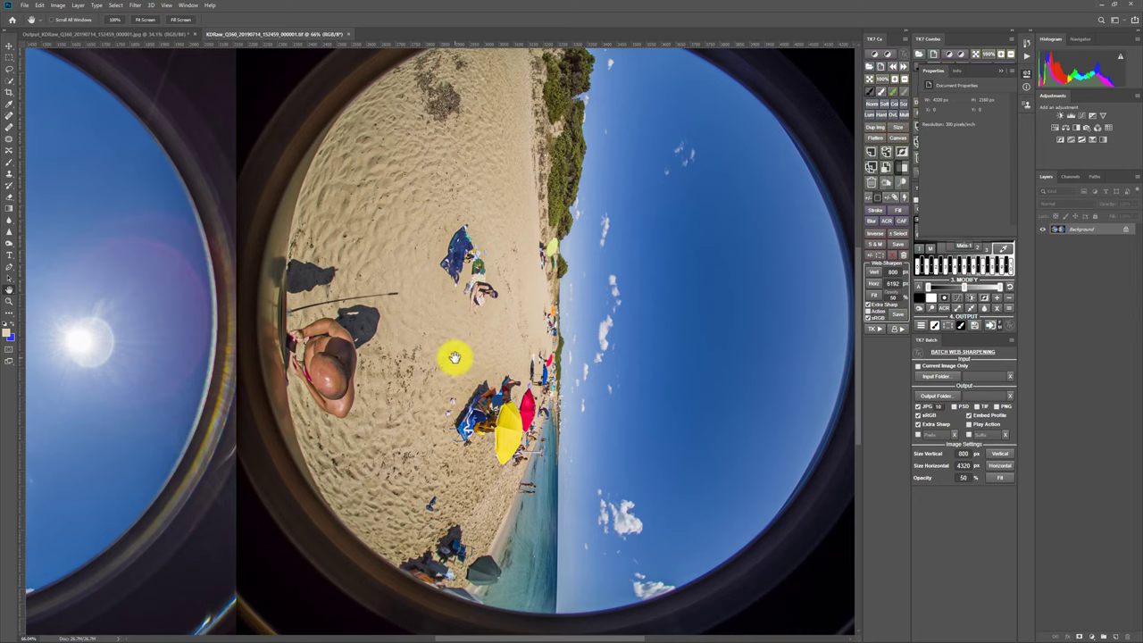
drag(454, 357, 633, 306)
scroll(400, 339, down, 2)
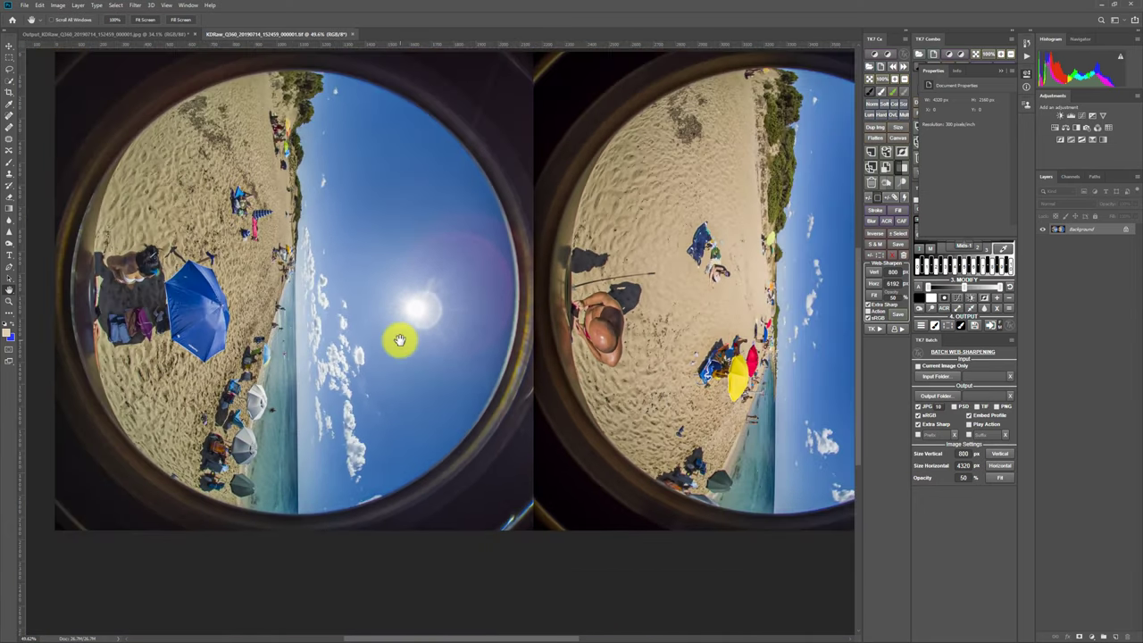
drag(552, 321, 377, 334)
scroll(460, 357, up, 3)
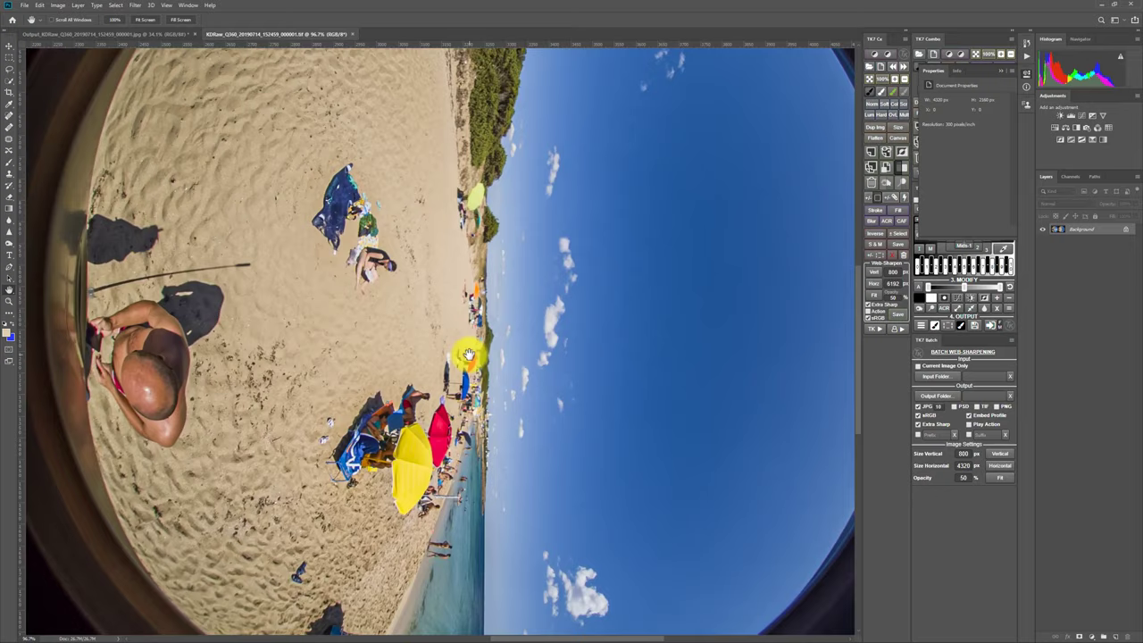
scroll(447, 352, down, 2)
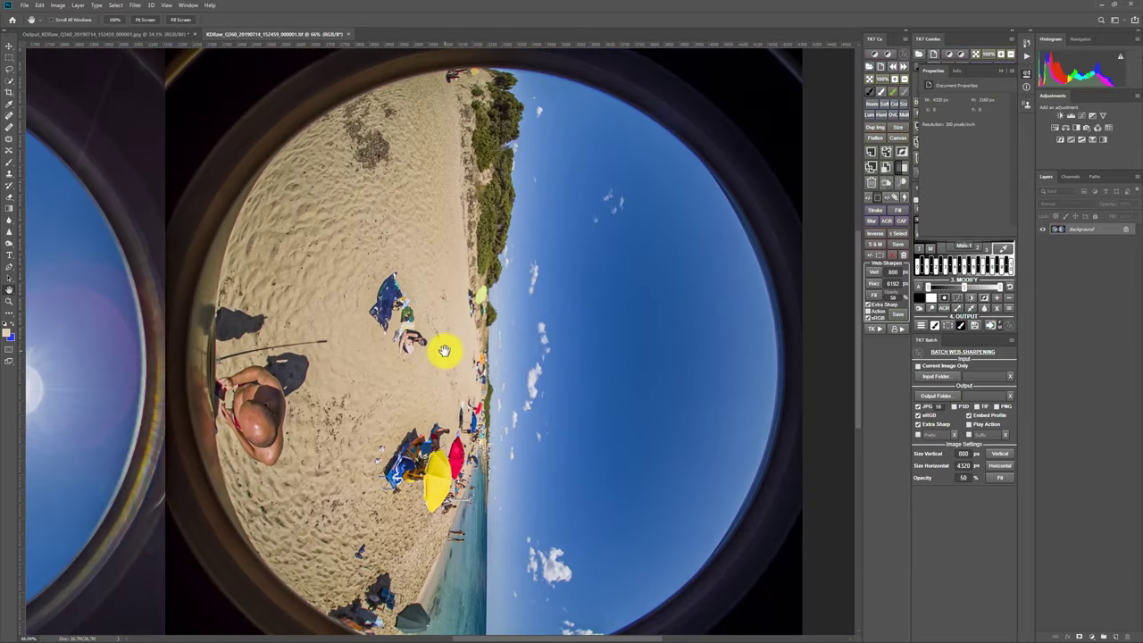
scroll(503, 318, down, 2)
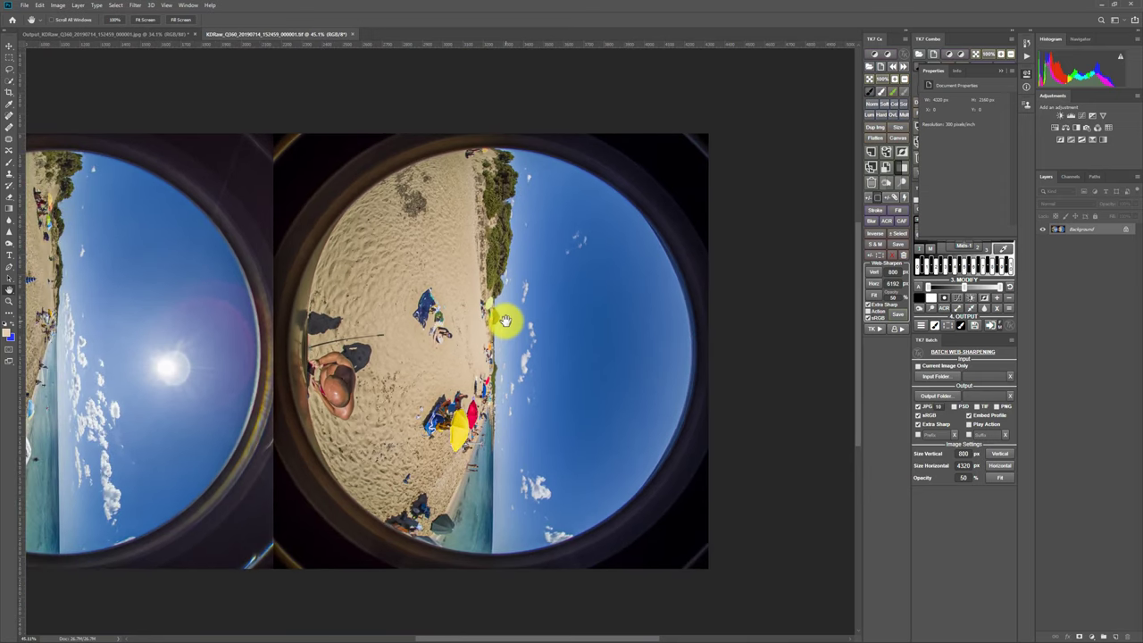
Step: Sample the right fisheye's sand with the Eyedropper as foreground colour R205 G182 B151 and confirm it
key(i)
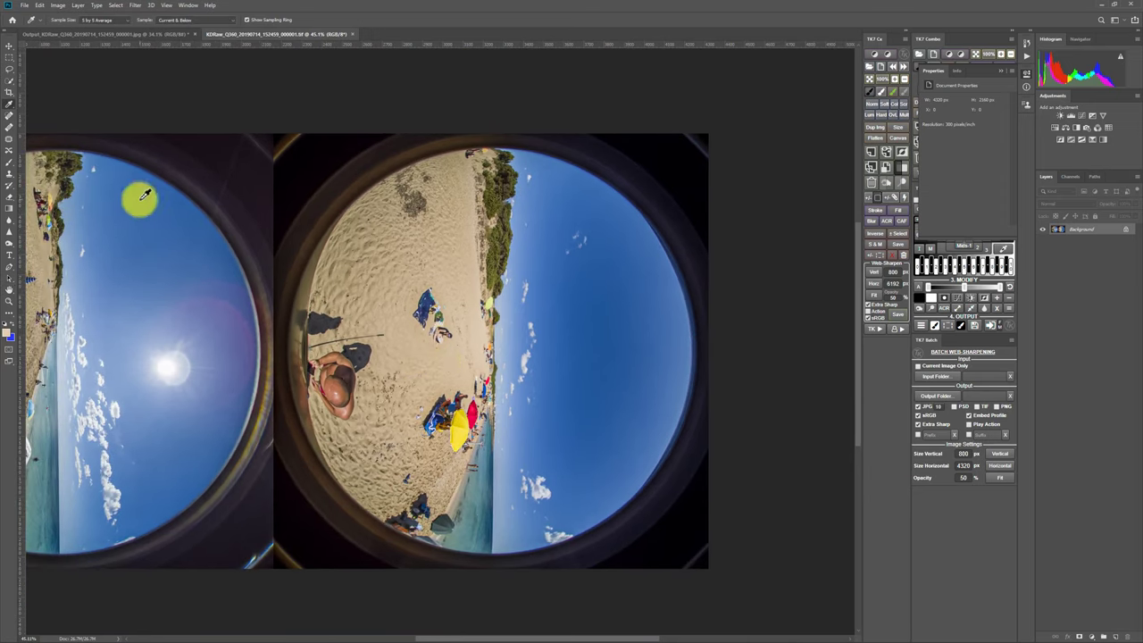
click(414, 345)
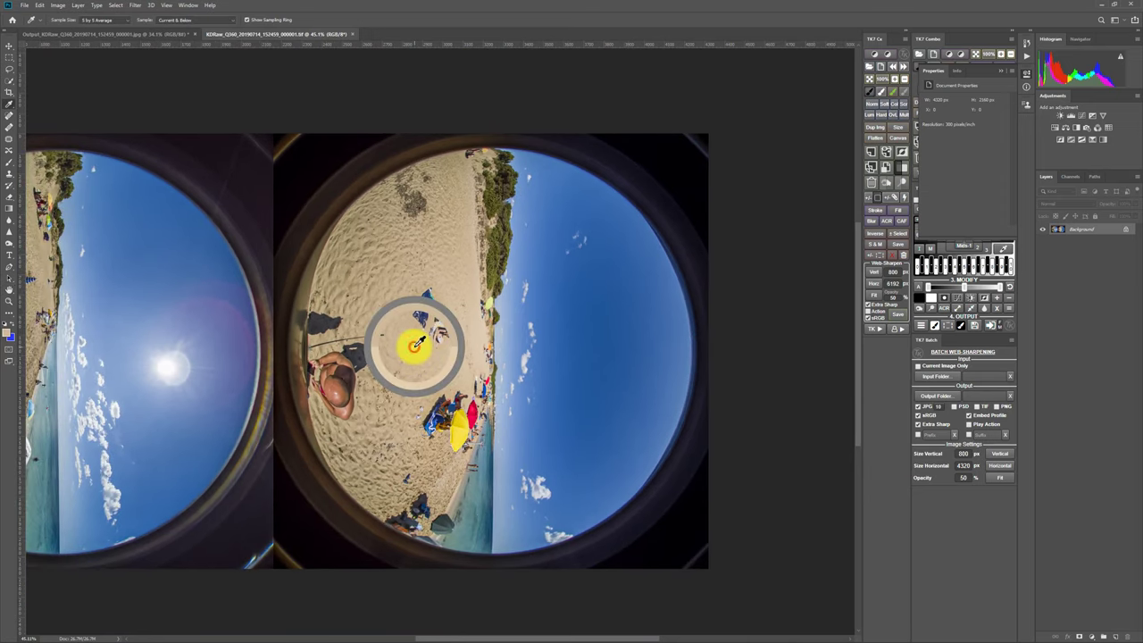
scroll(414, 346, up, 5)
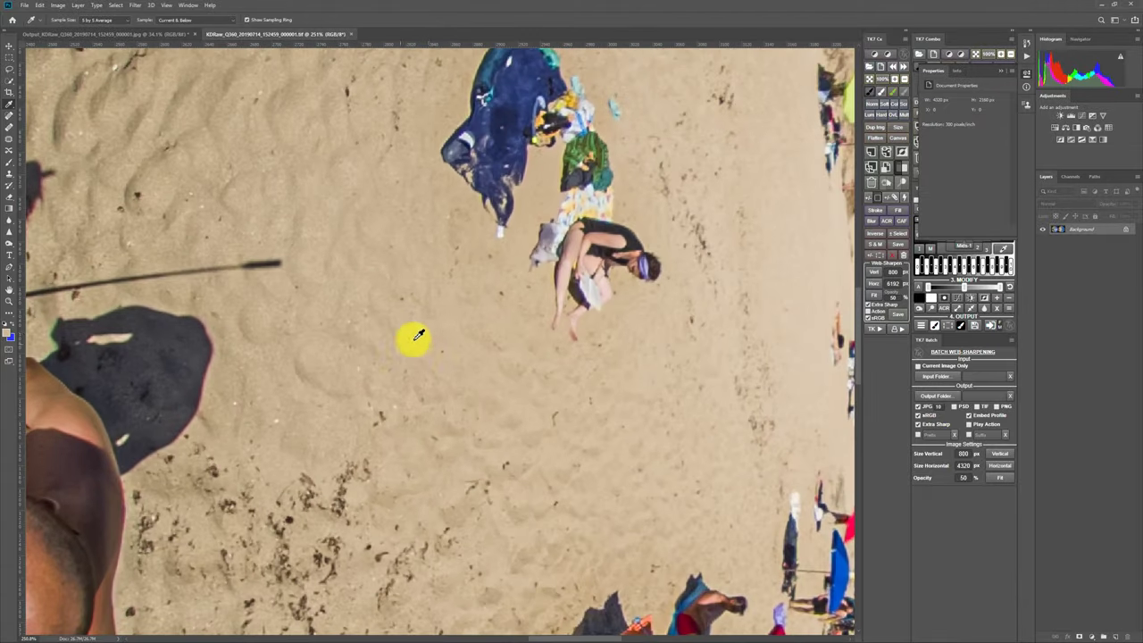
click(427, 327)
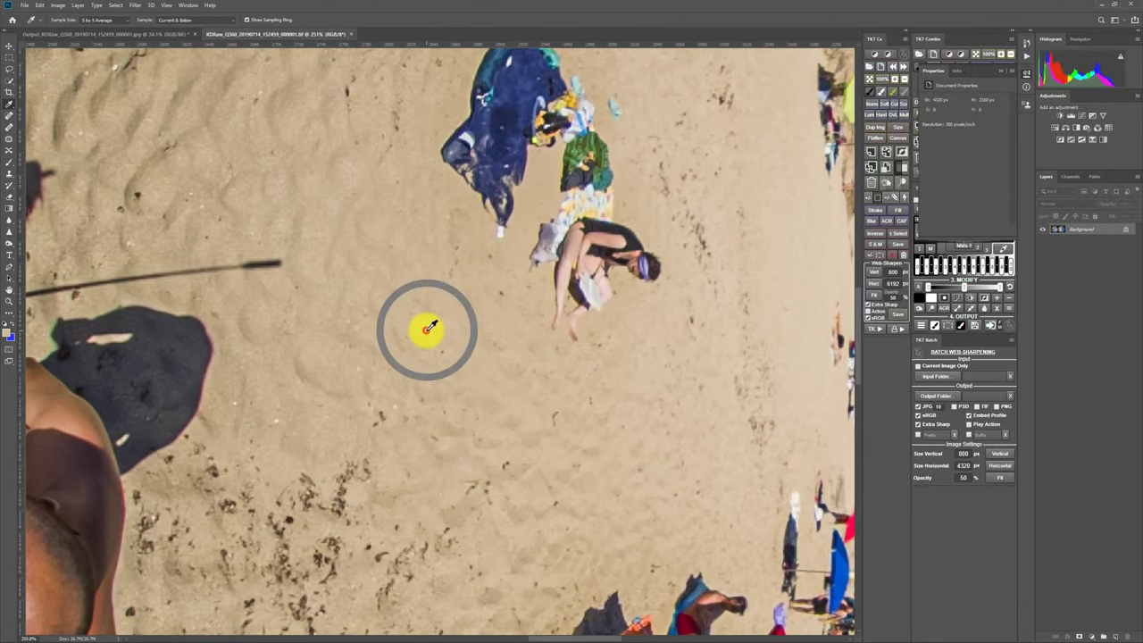
click(9, 334)
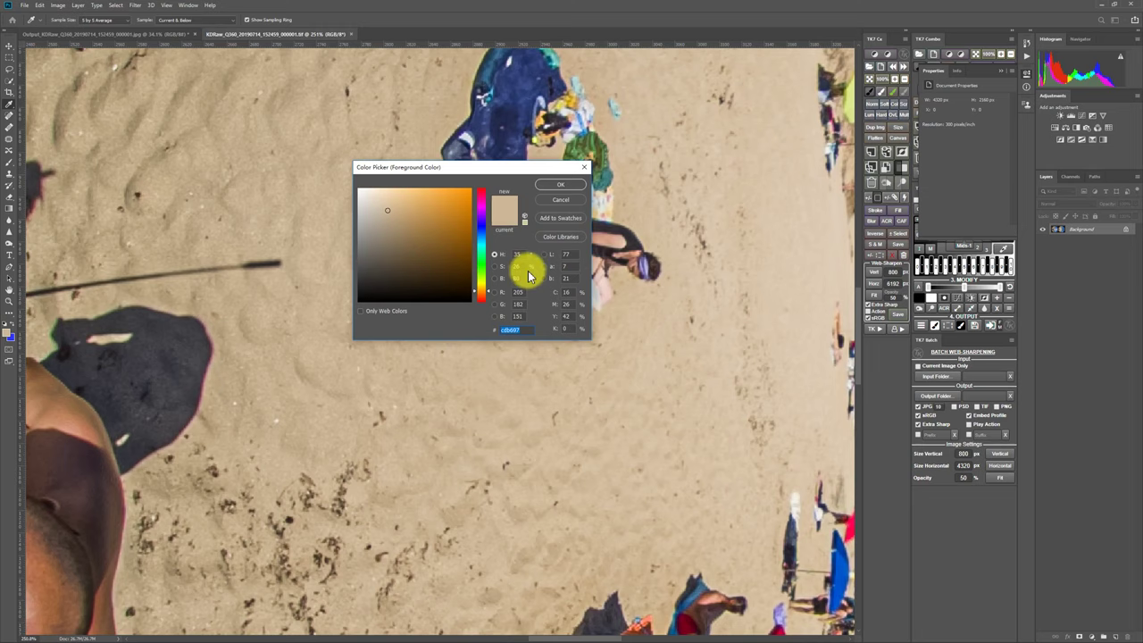
click(561, 185)
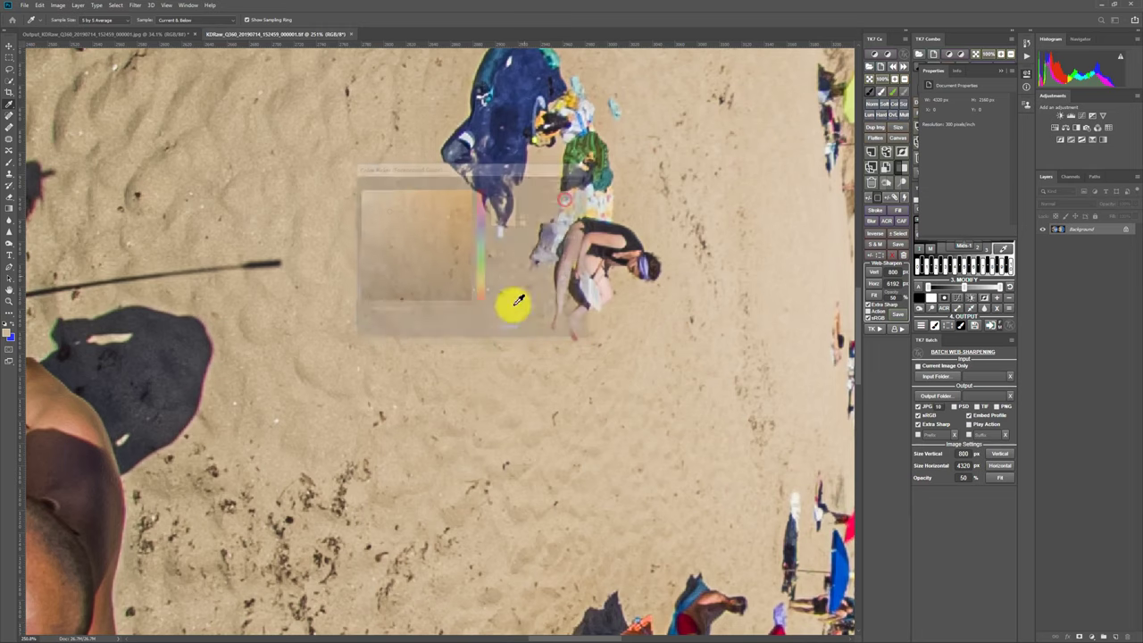
scroll(486, 357, down, 5)
scroll(492, 358, down, 2)
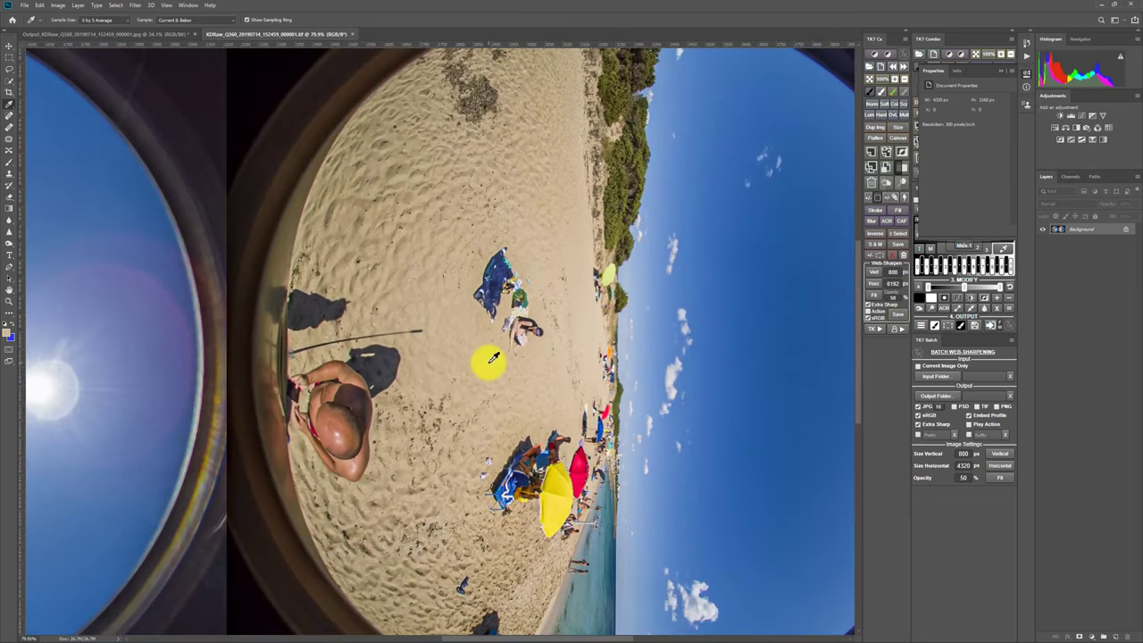
scroll(492, 358, down, 2)
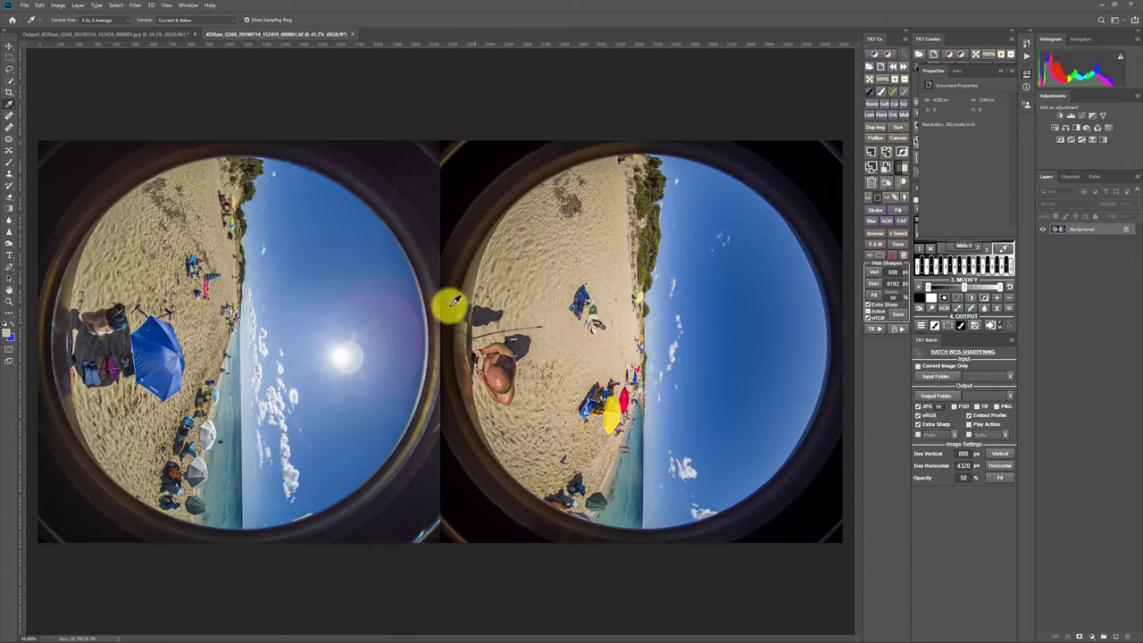
click(125, 33)
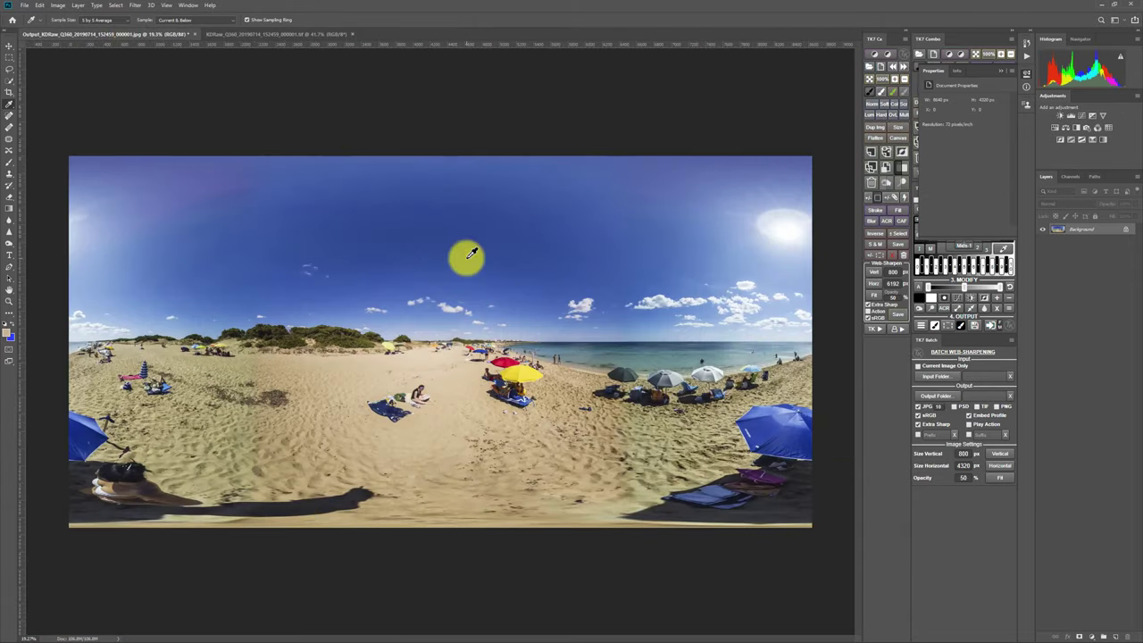
scroll(212, 417, up, 2)
scroll(214, 417, down, 2)
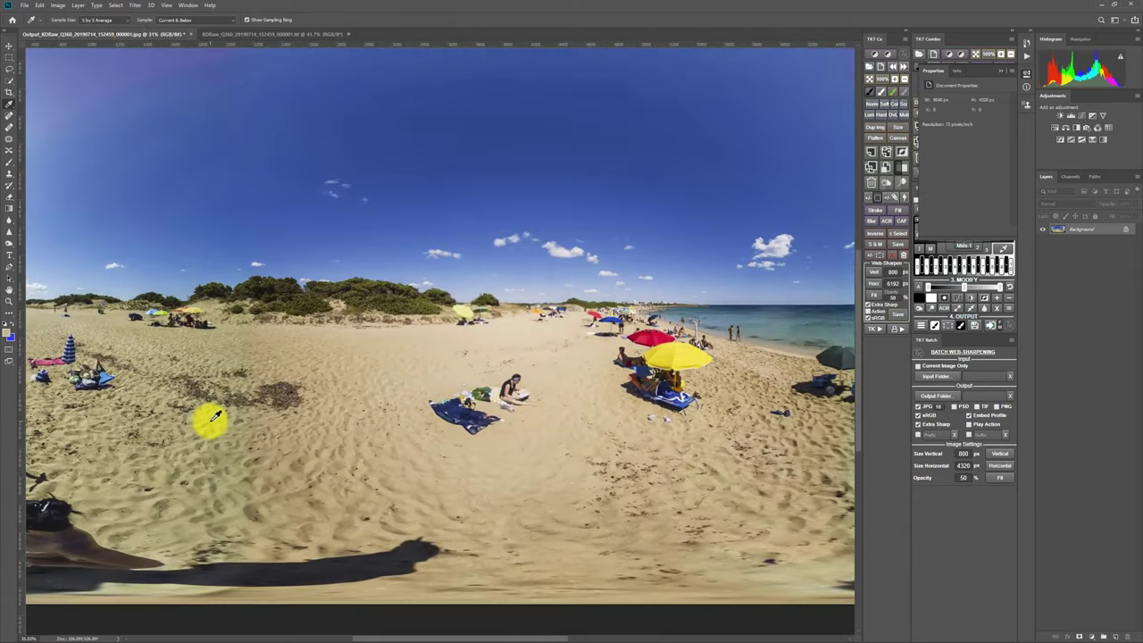
scroll(215, 417, down, 2)
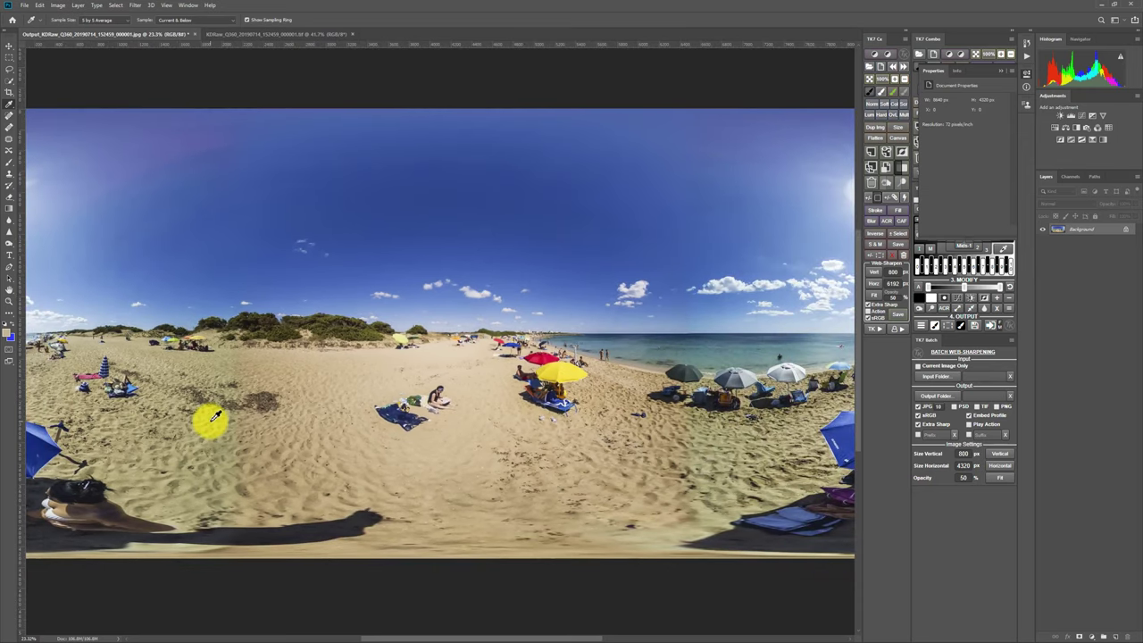
scroll(214, 417, up, 2)
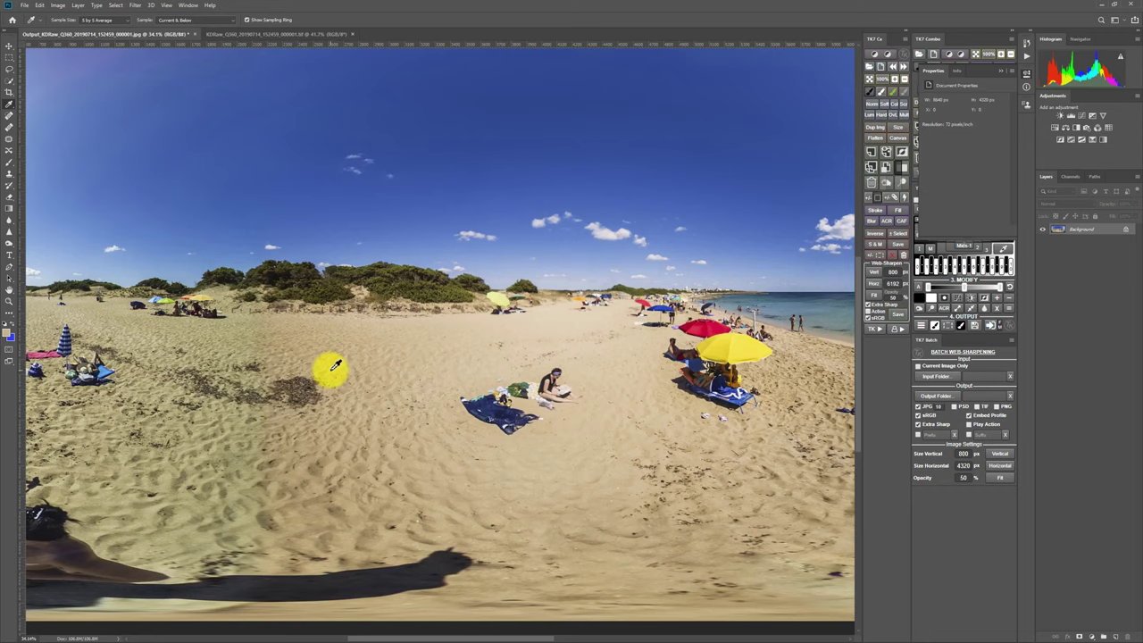
key(h)
drag(337, 369, 531, 336)
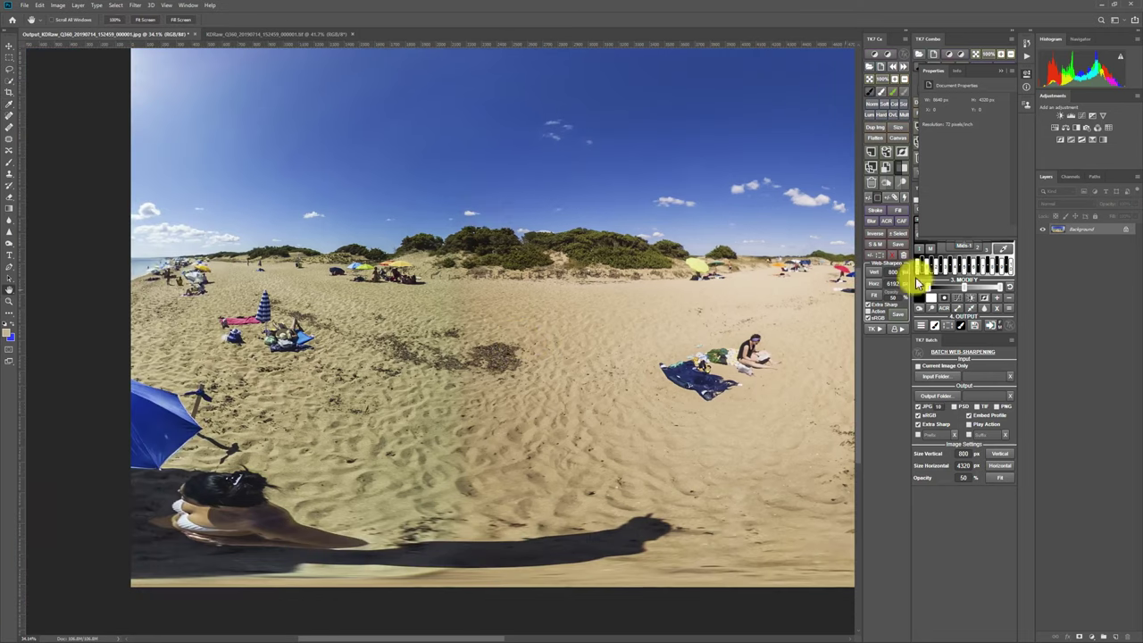
Step: Add Layer 1 in Color blend mode above the Background, inspect the sand seam, then fit the panorama on screen
click(1135, 177)
click(1117, 181)
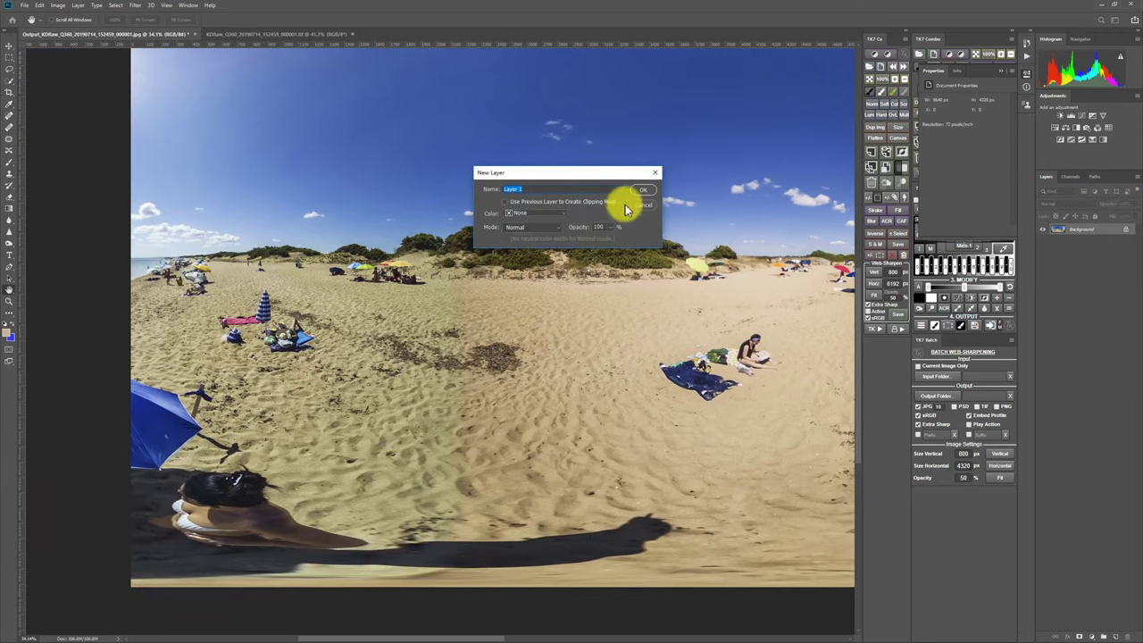
click(642, 189)
click(1076, 205)
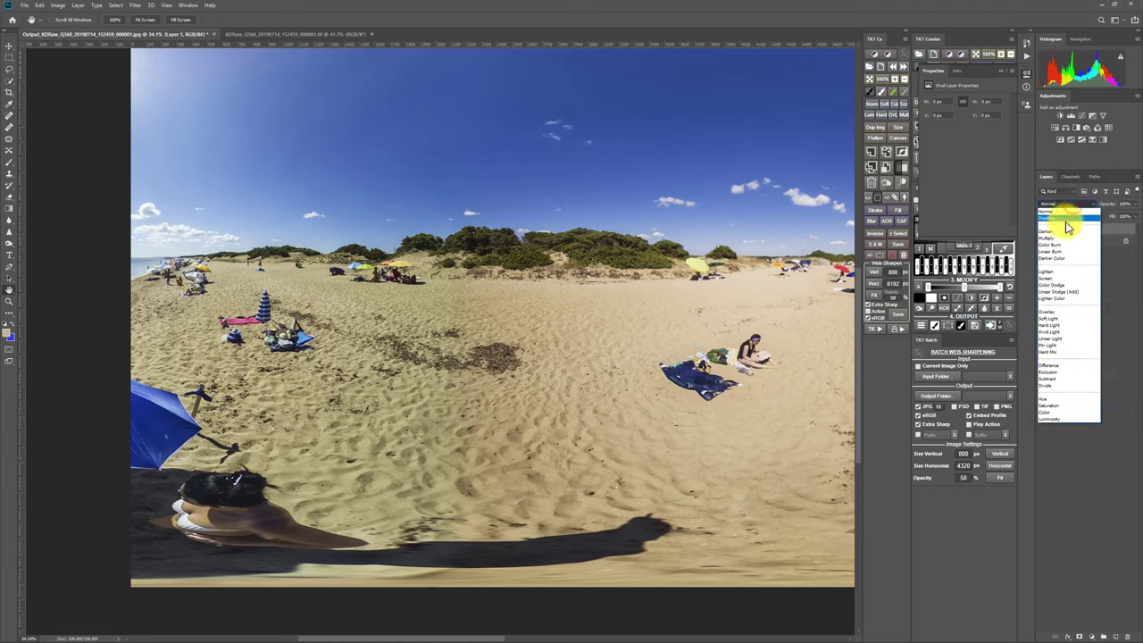
click(1061, 417)
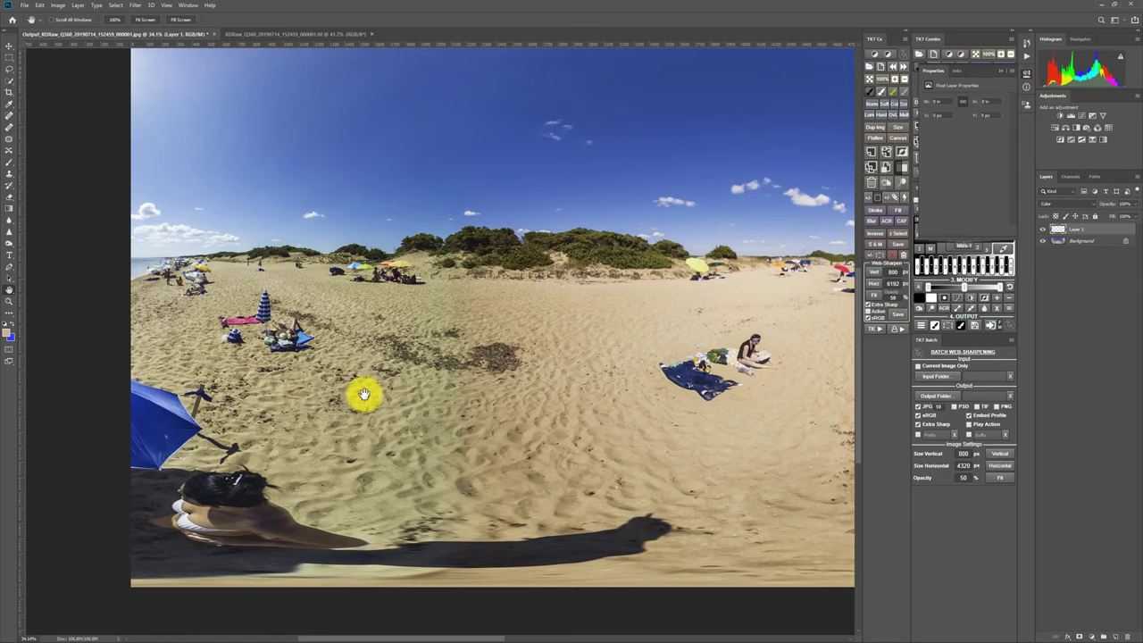
scroll(364, 393, up, 3)
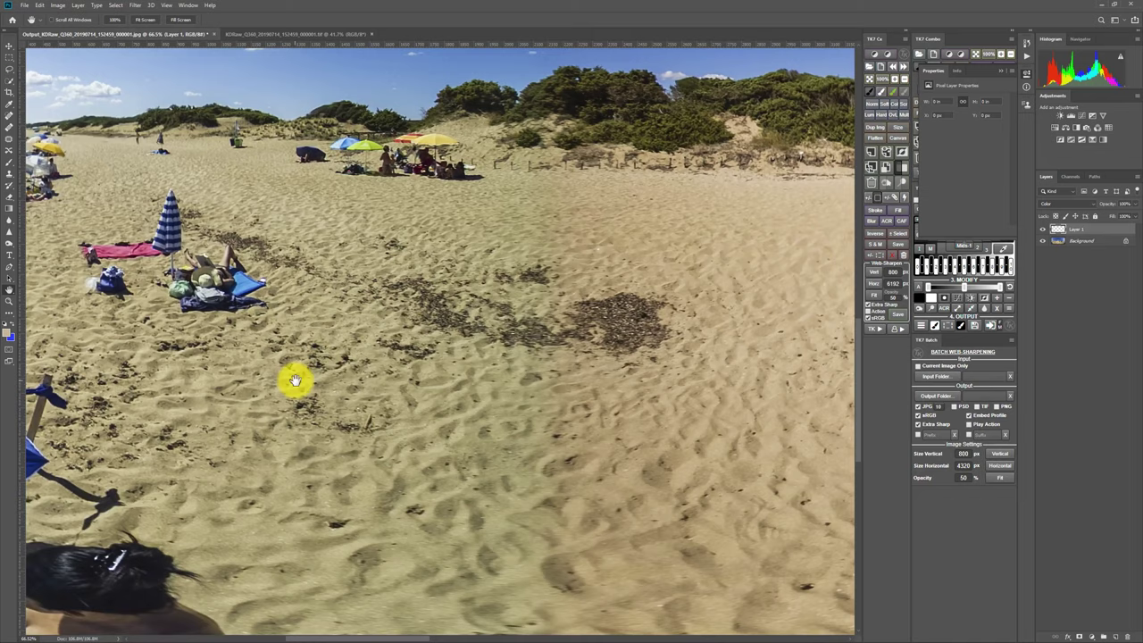
drag(630, 387, 510, 429)
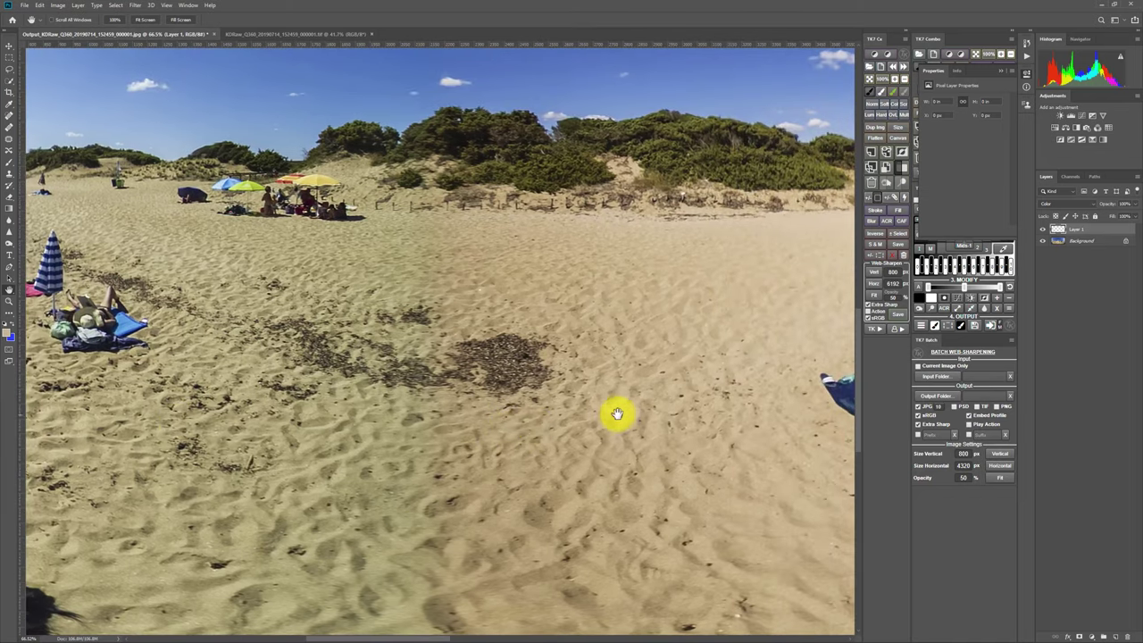
drag(616, 413, 691, 365)
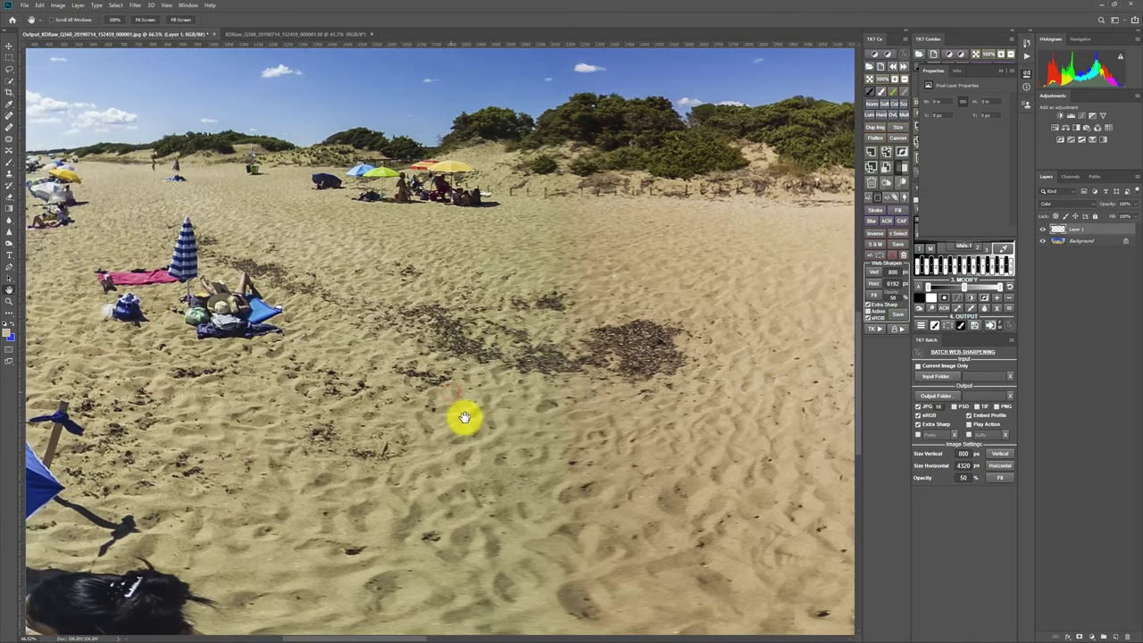
key(ctrl+0)
Step: On the Background layer, make a Color Range selection of the sampled sand with Fuzziness 43
click(1080, 242)
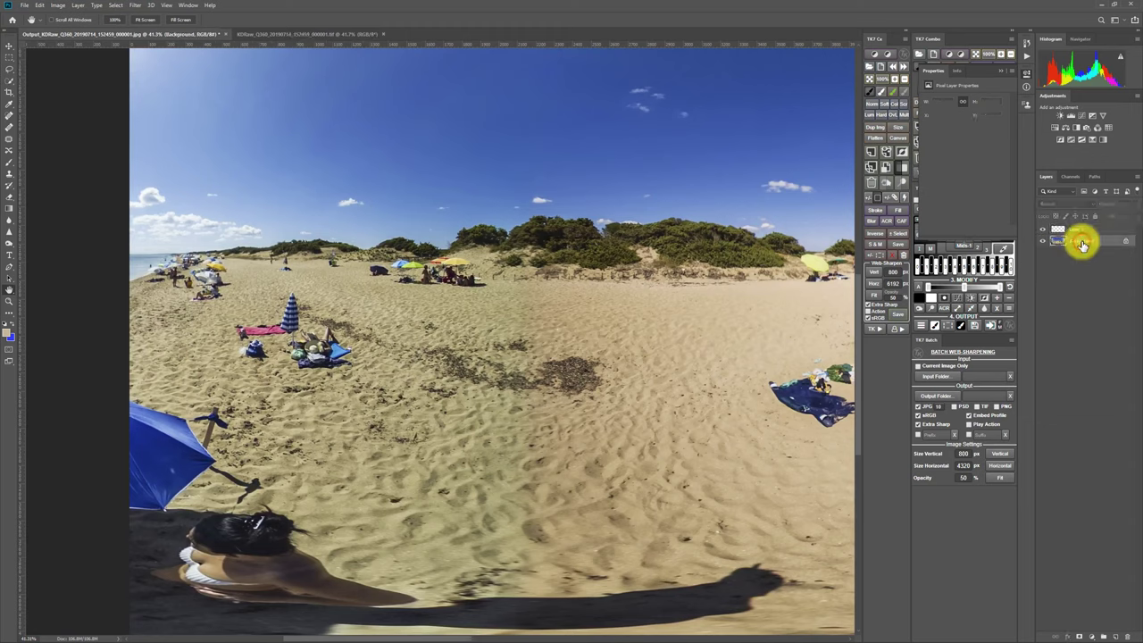
click(133, 6)
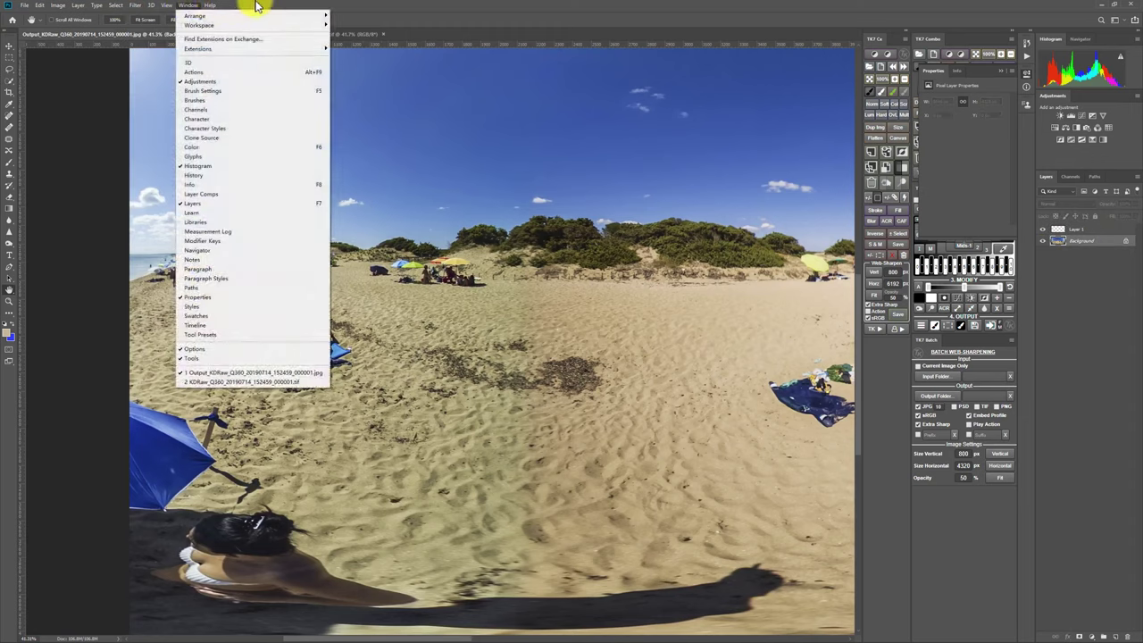
mouse_move(115, 7)
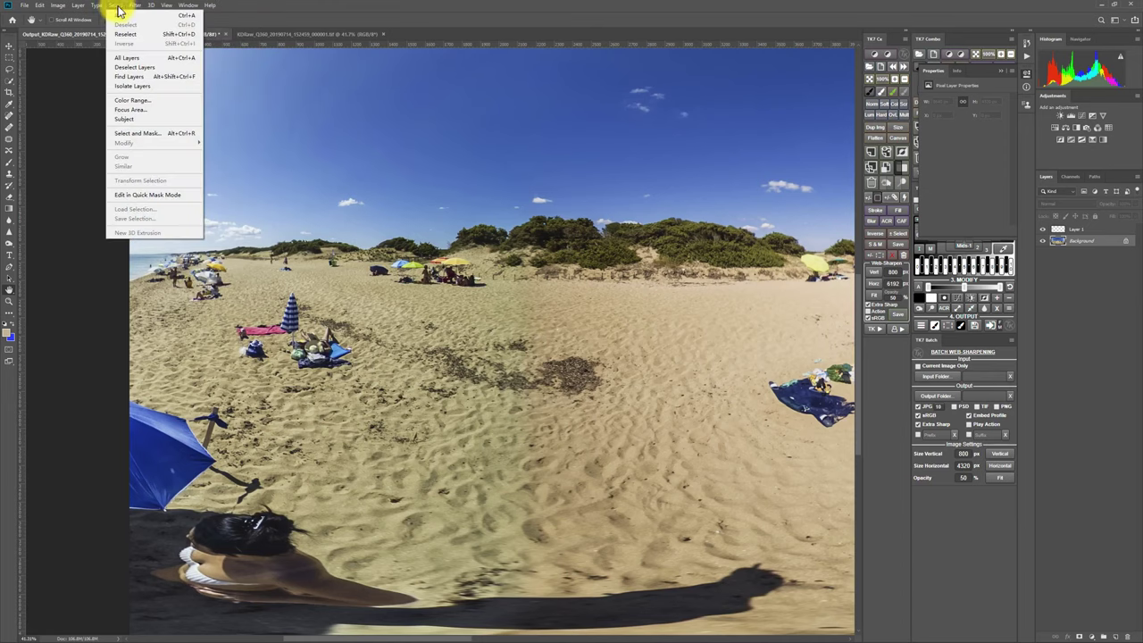
click(156, 100)
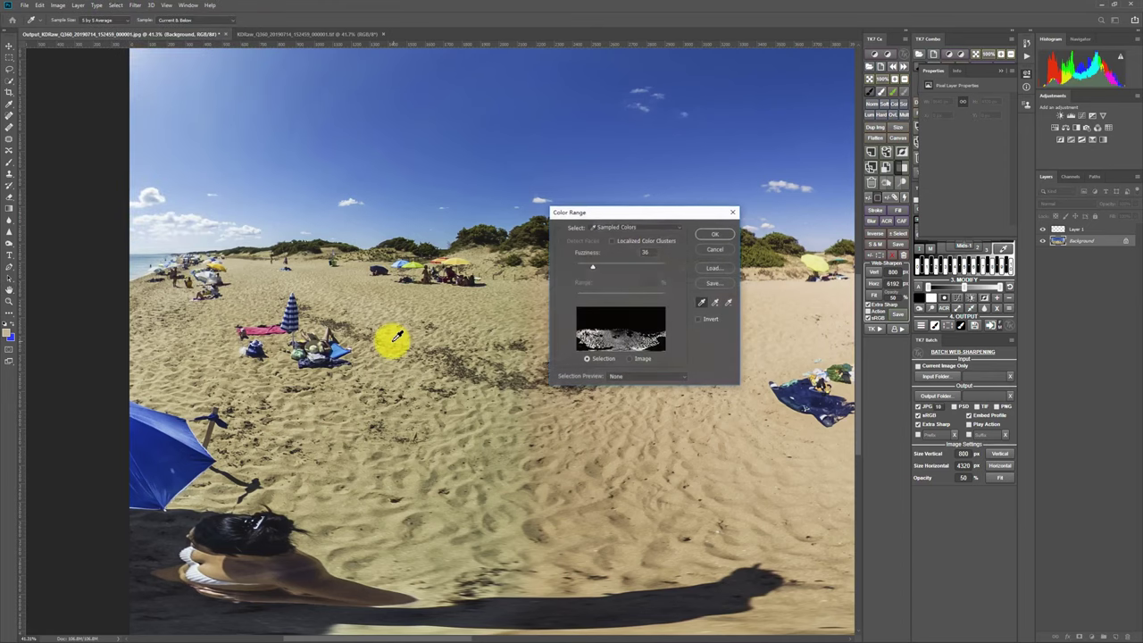
click(398, 409)
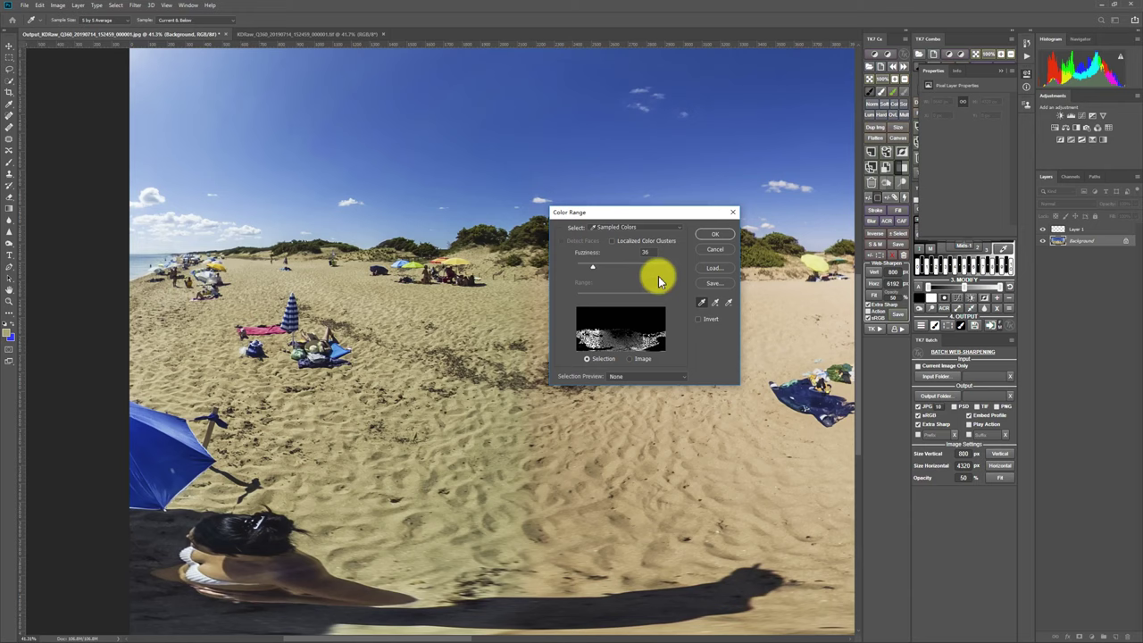
drag(591, 265, 593, 272)
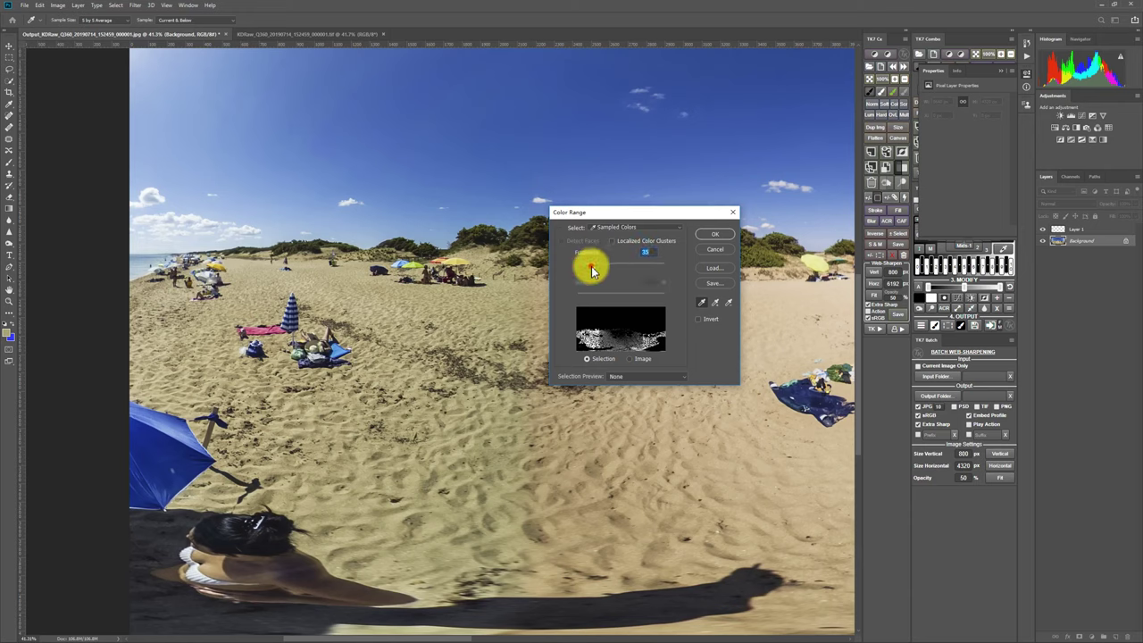
drag(594, 270, 622, 269)
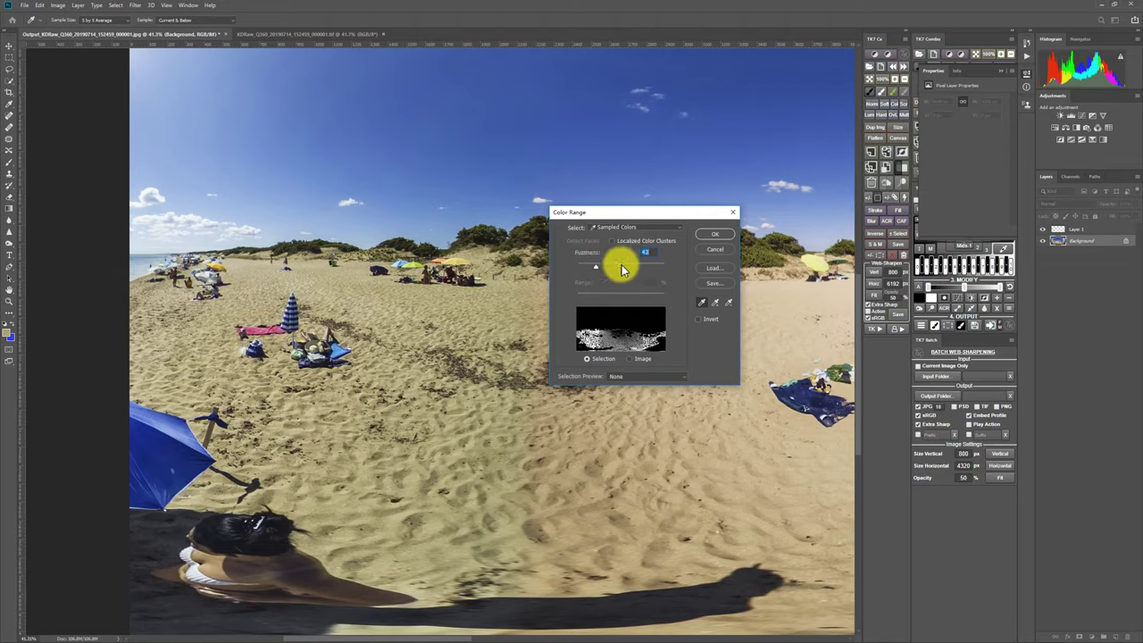
click(711, 233)
Step: Make Layer 1 active, keep it in Color blend mode, and pan to check the selected sand
scroll(509, 413, down, 2)
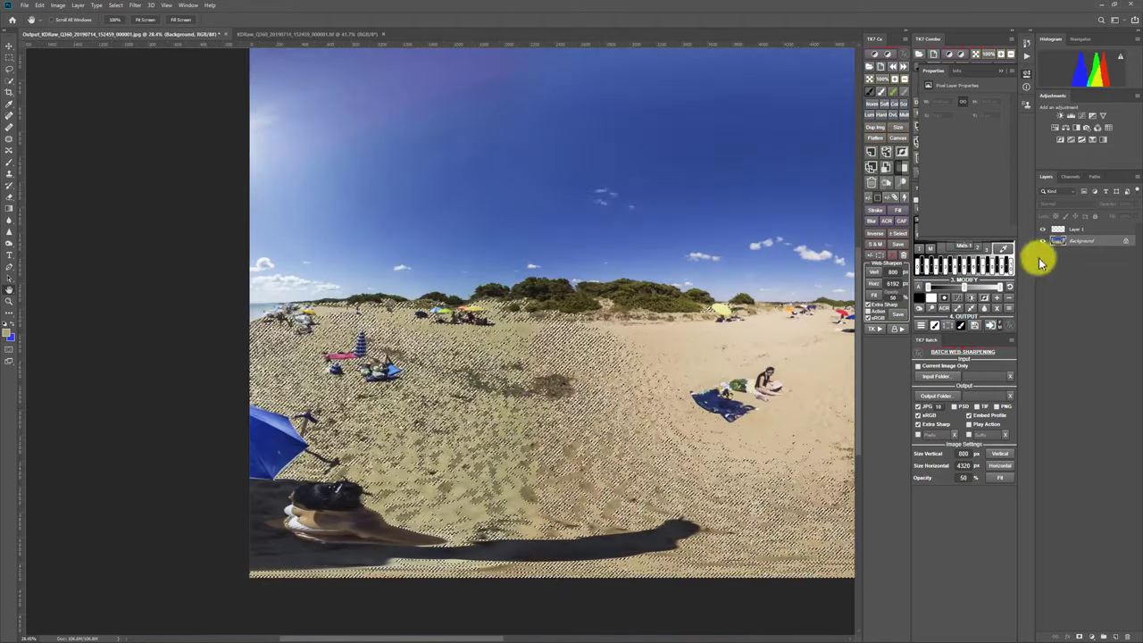
click(1075, 228)
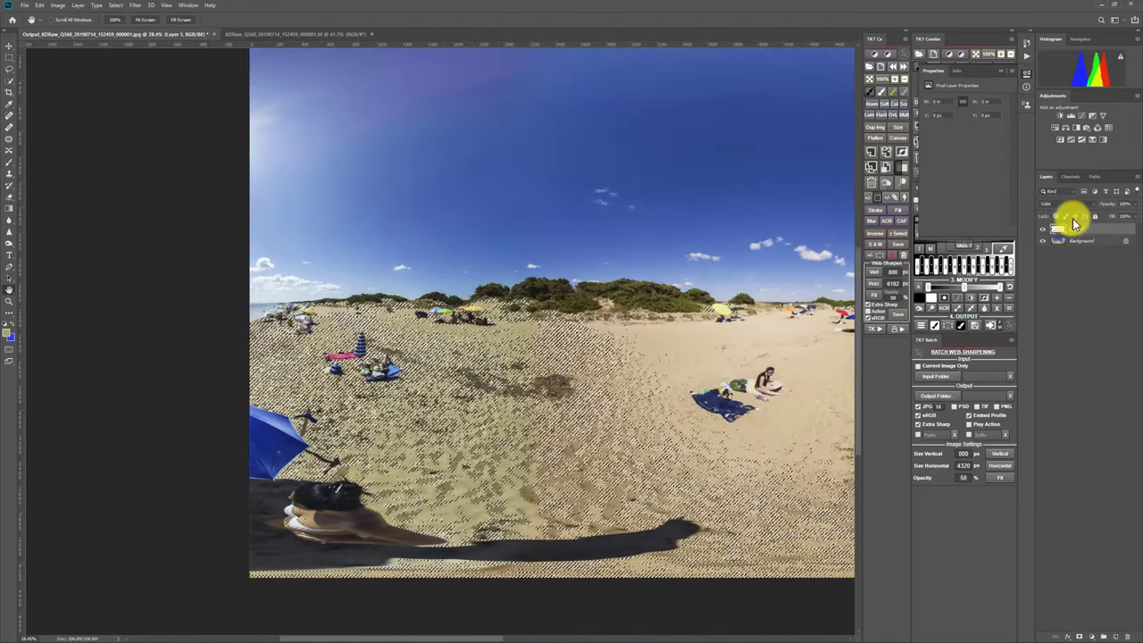
click(1059, 205)
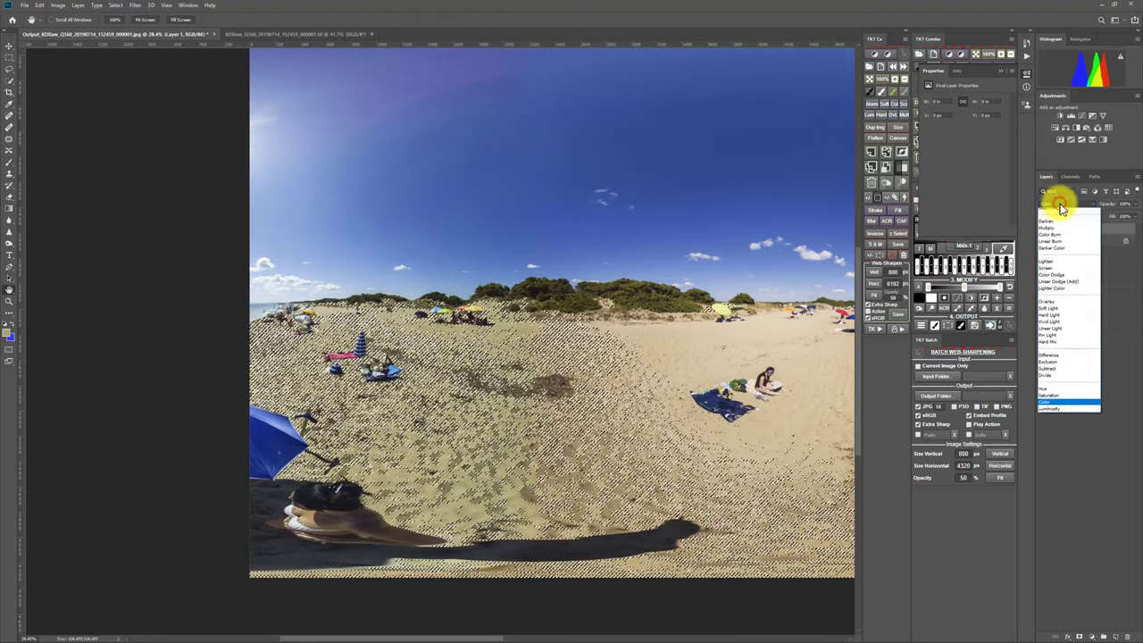
click(1061, 208)
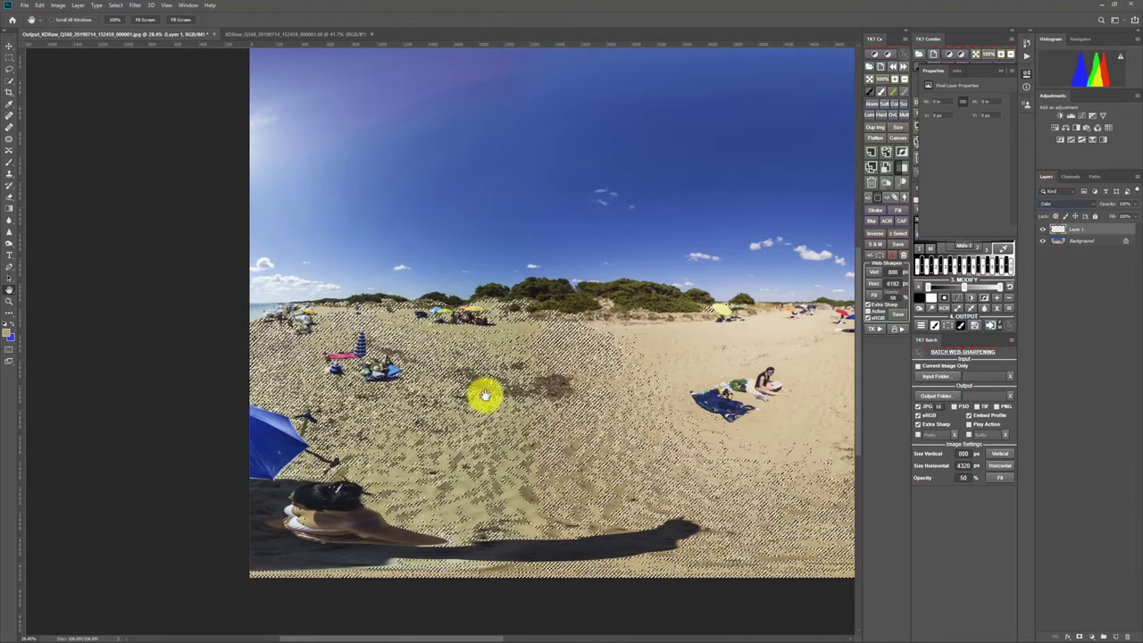
drag(477, 396, 416, 408)
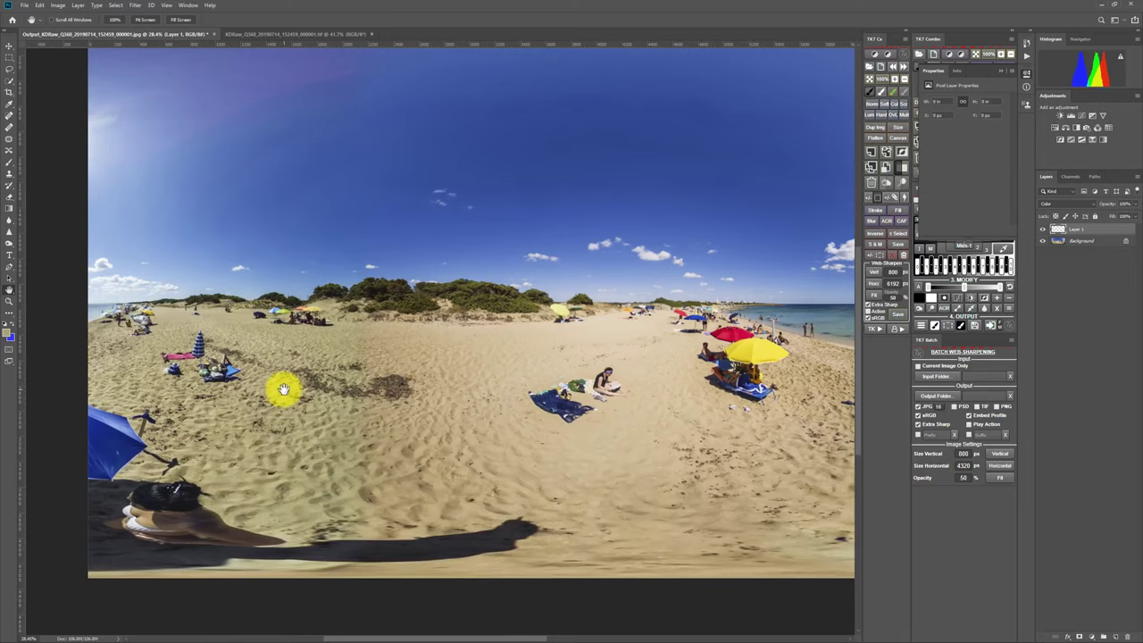
drag(282, 389, 385, 367)
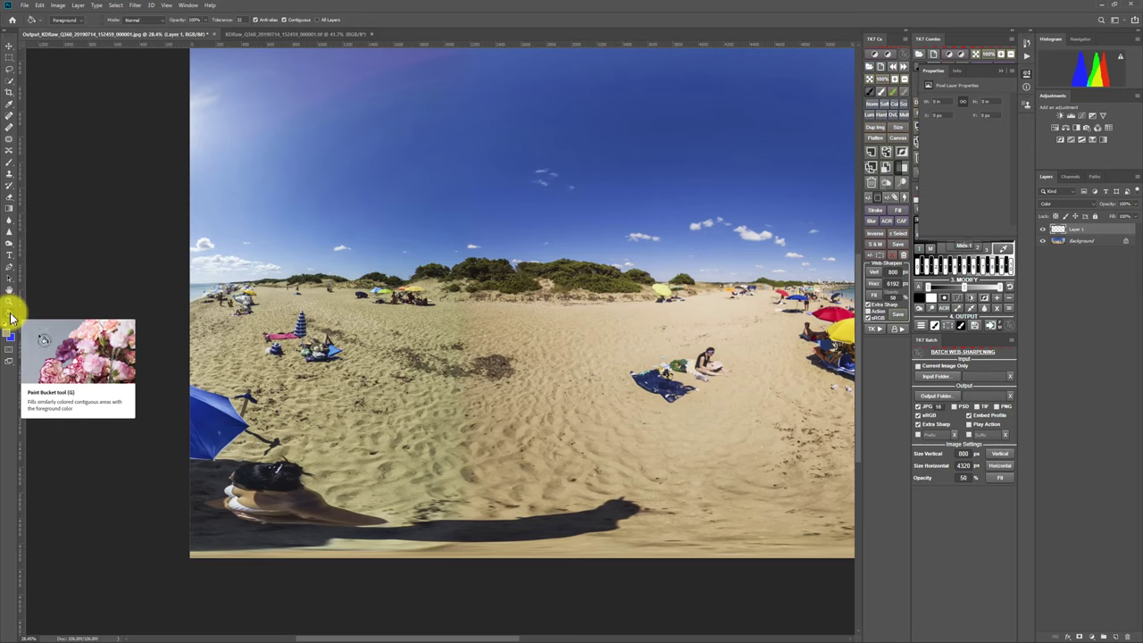
scroll(420, 408, up, 3)
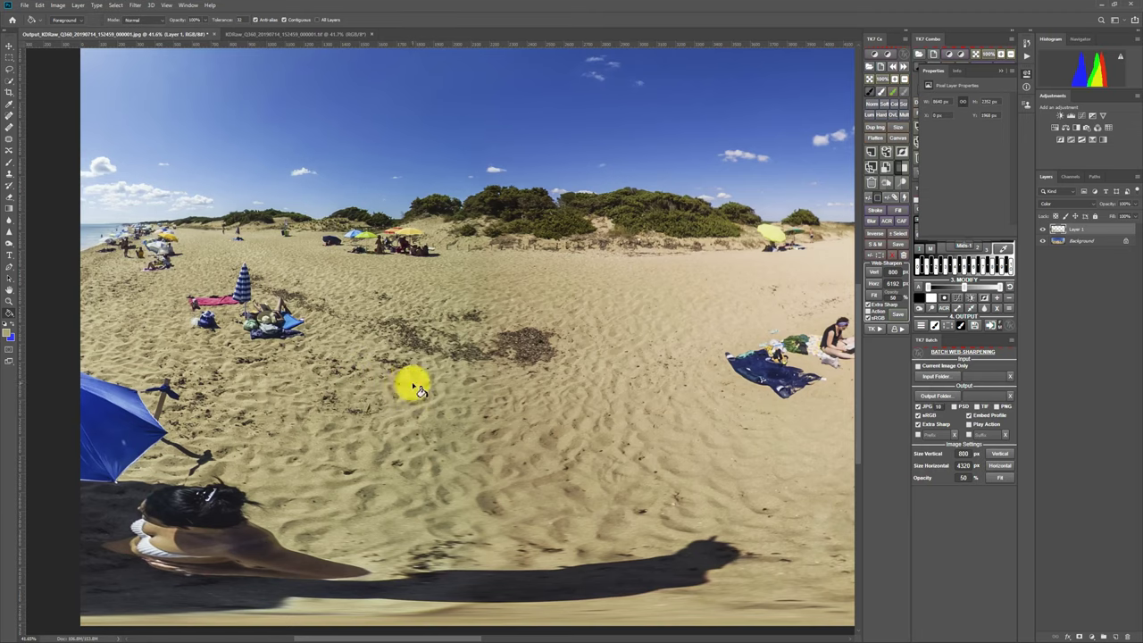
scroll(403, 384, down, 3)
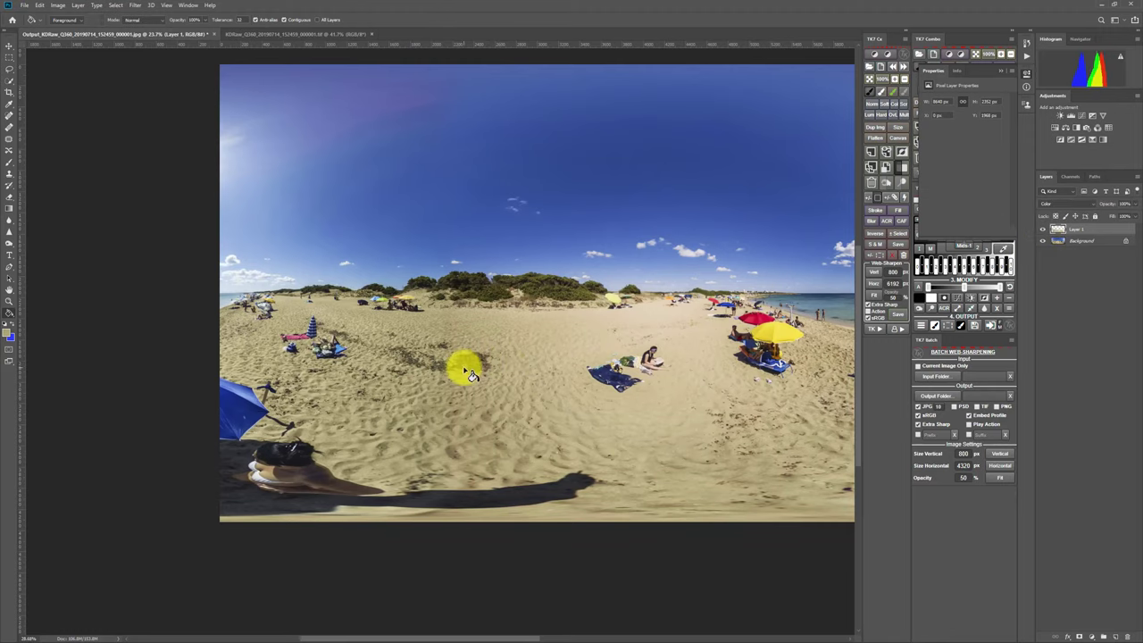
drag(466, 373, 466, 373)
alt+click(677, 361)
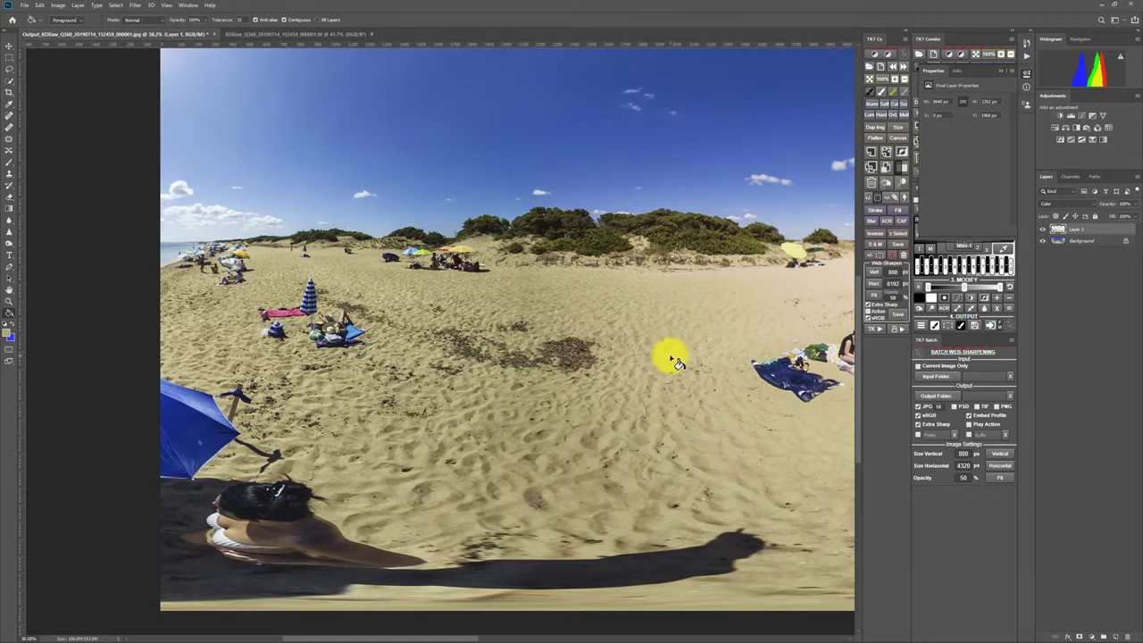
drag(757, 343, 677, 279)
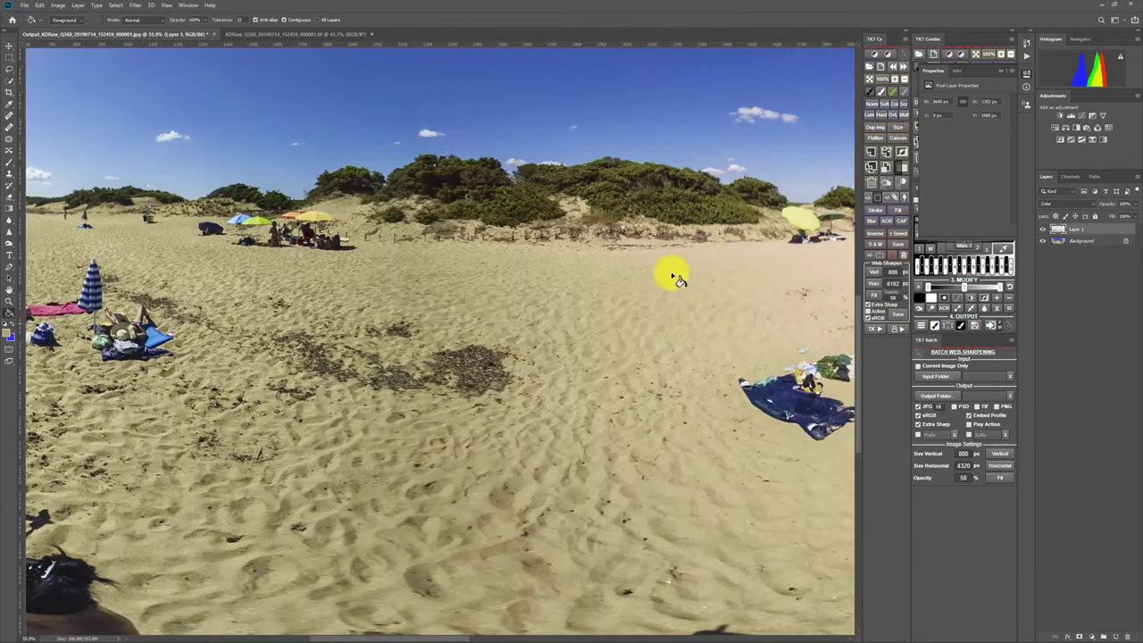
click(339, 36)
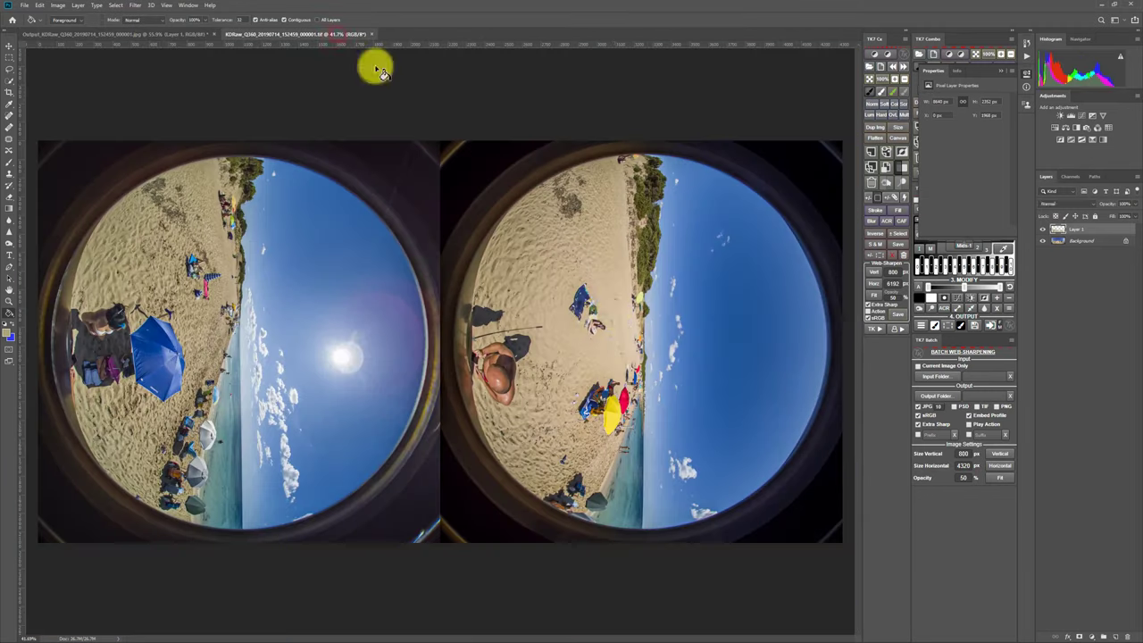
click(153, 34)
alt+click(545, 357)
alt+click(558, 427)
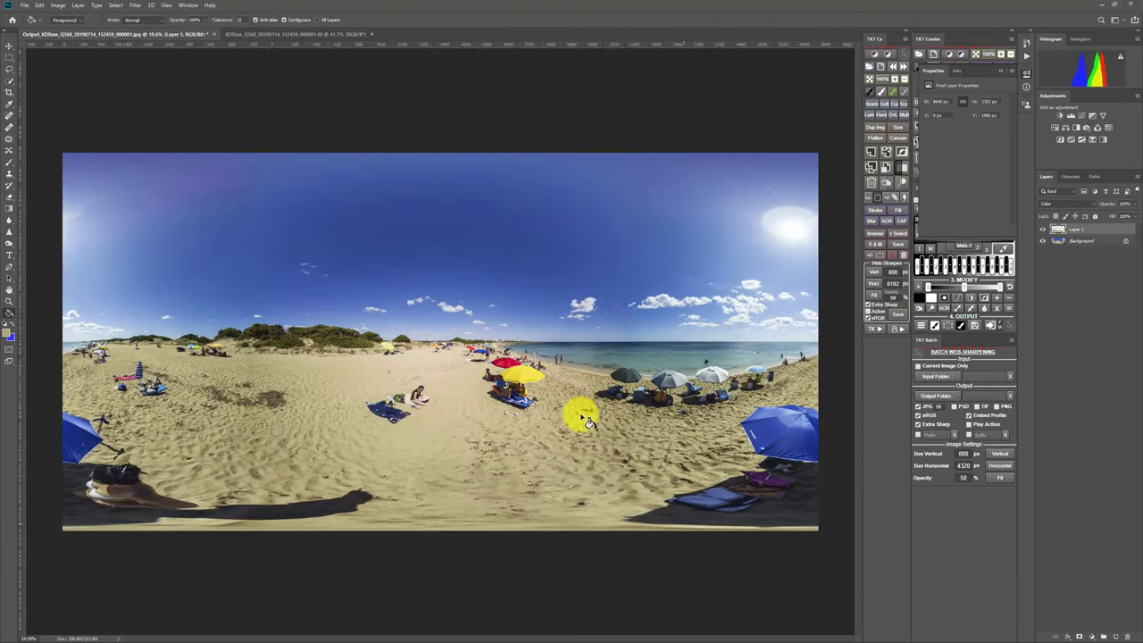
click(416, 400)
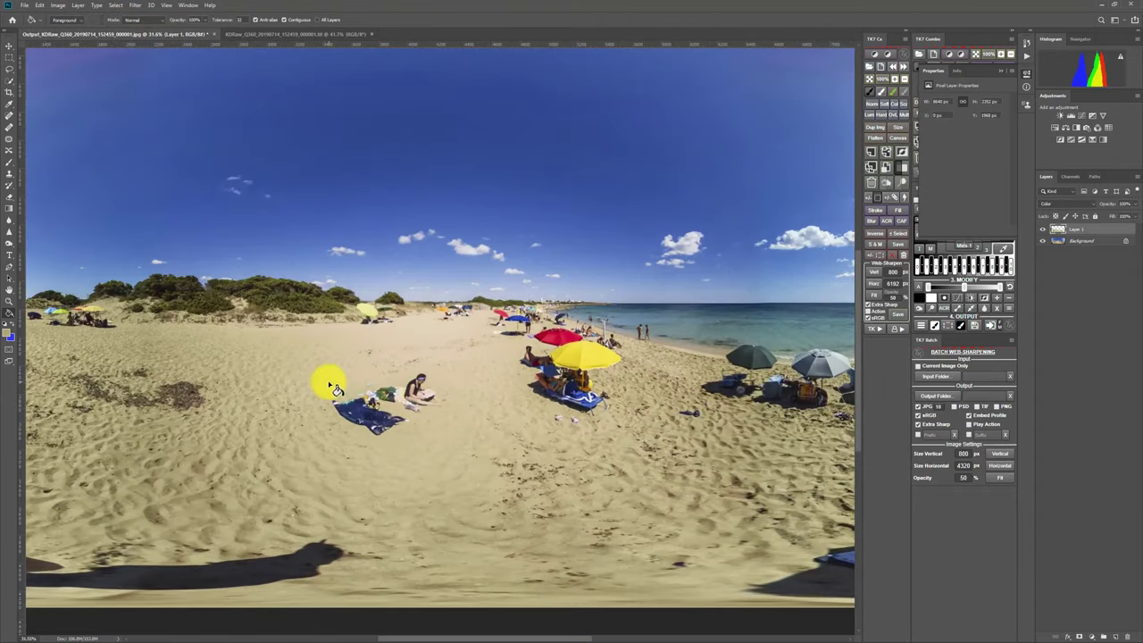
drag(326, 381, 521, 360)
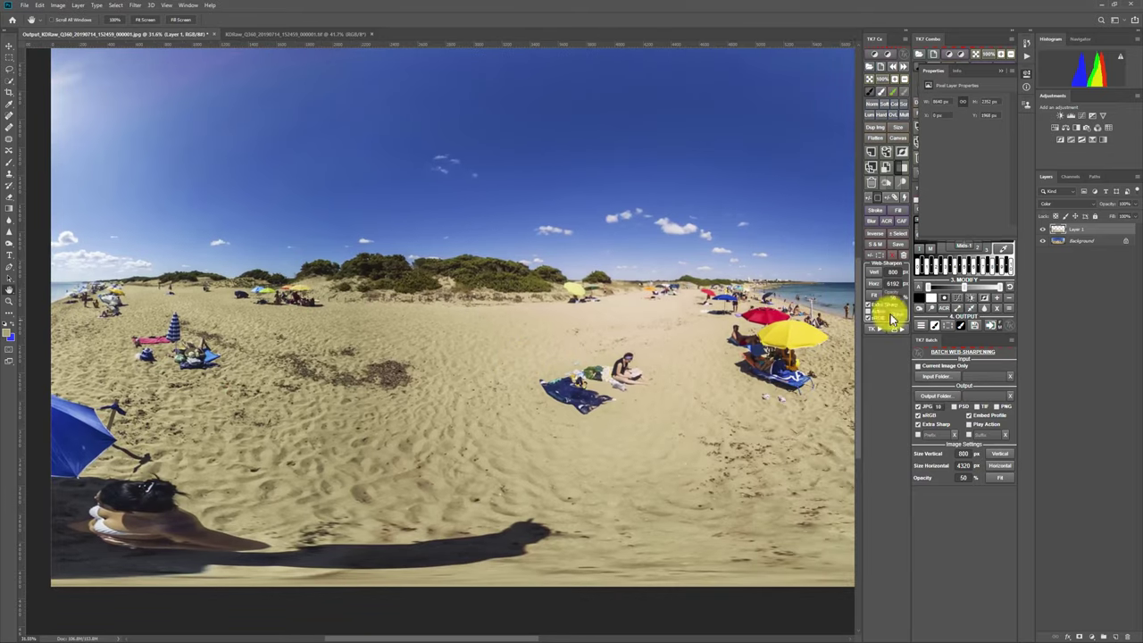
Step: Load Layer 1's pixels as a selection and apply Select Inverse
ctrl+click(1064, 233)
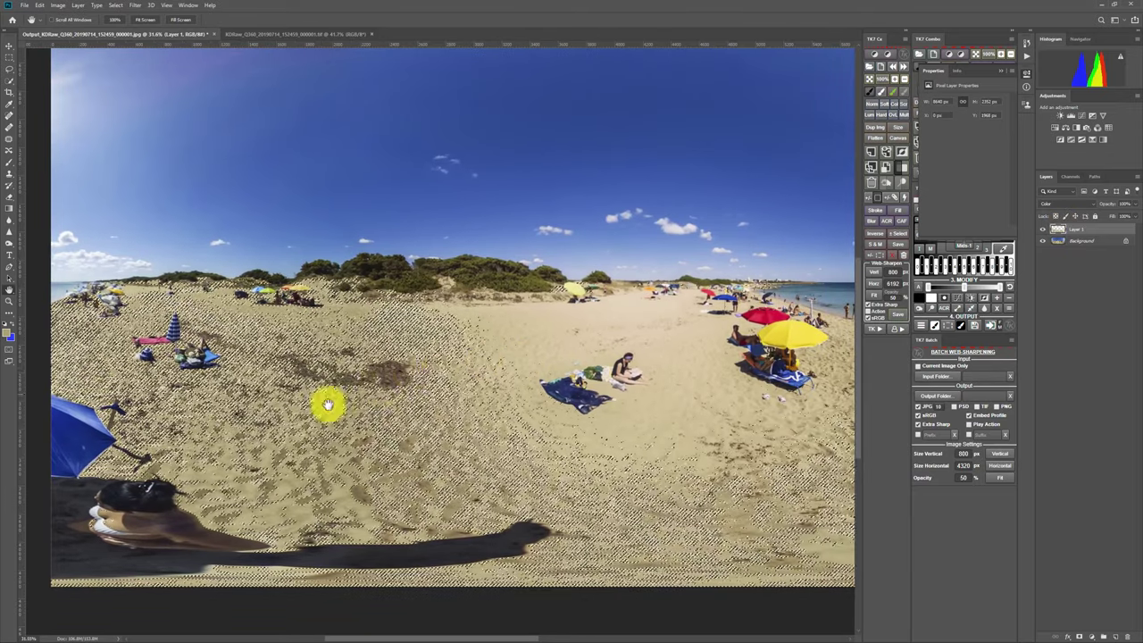
key(l)
right_click(421, 354)
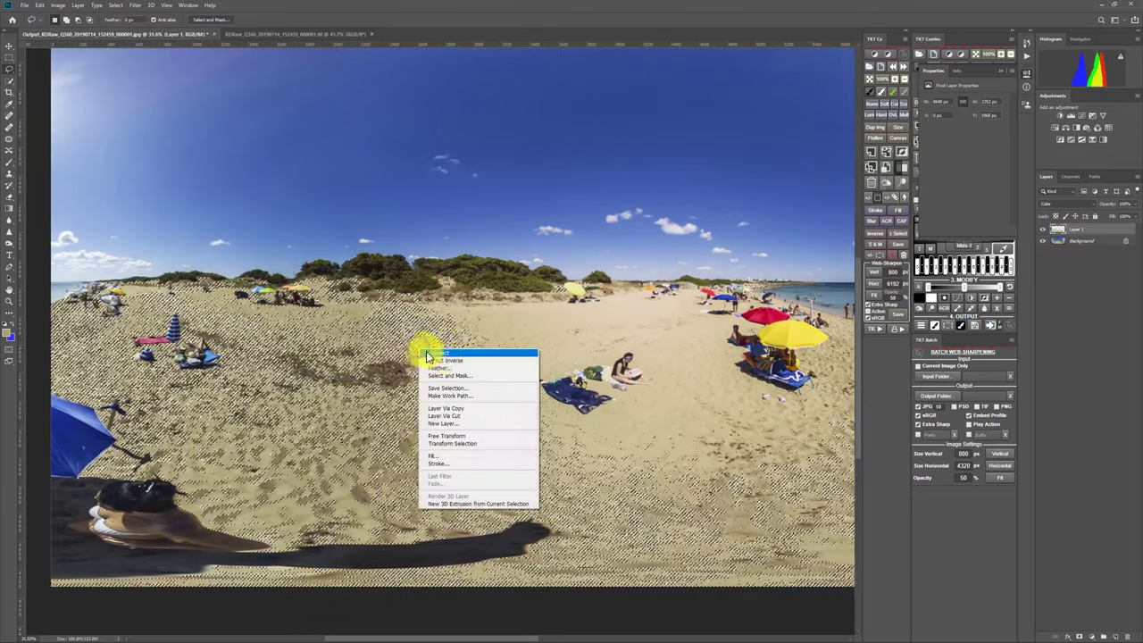
click(459, 360)
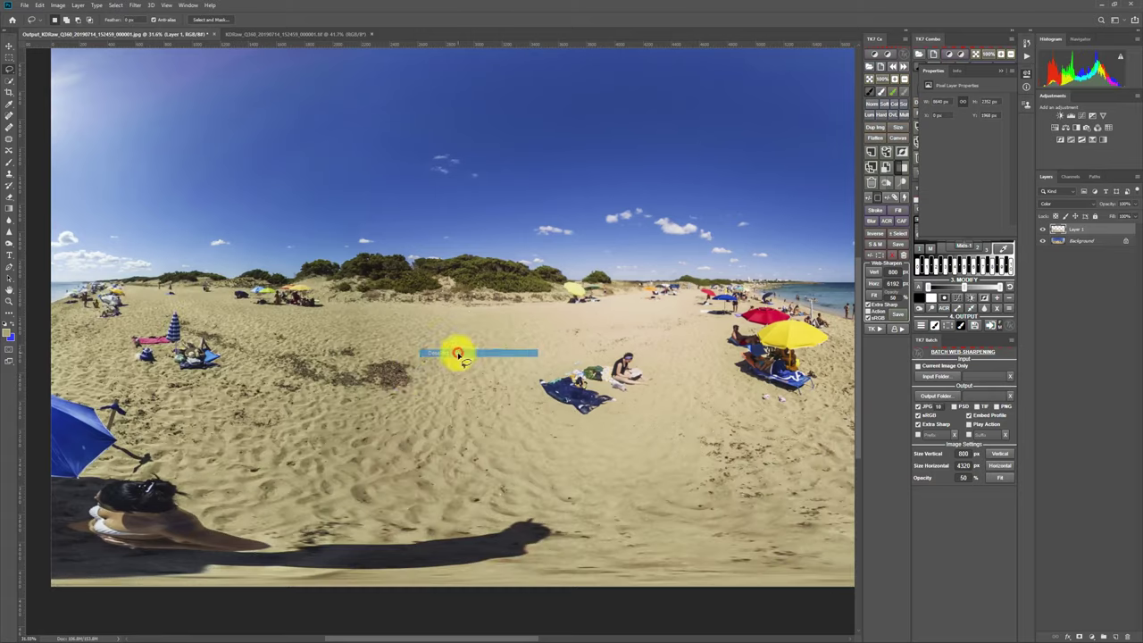
scroll(406, 388, up, 2)
scroll(438, 360, up, 3)
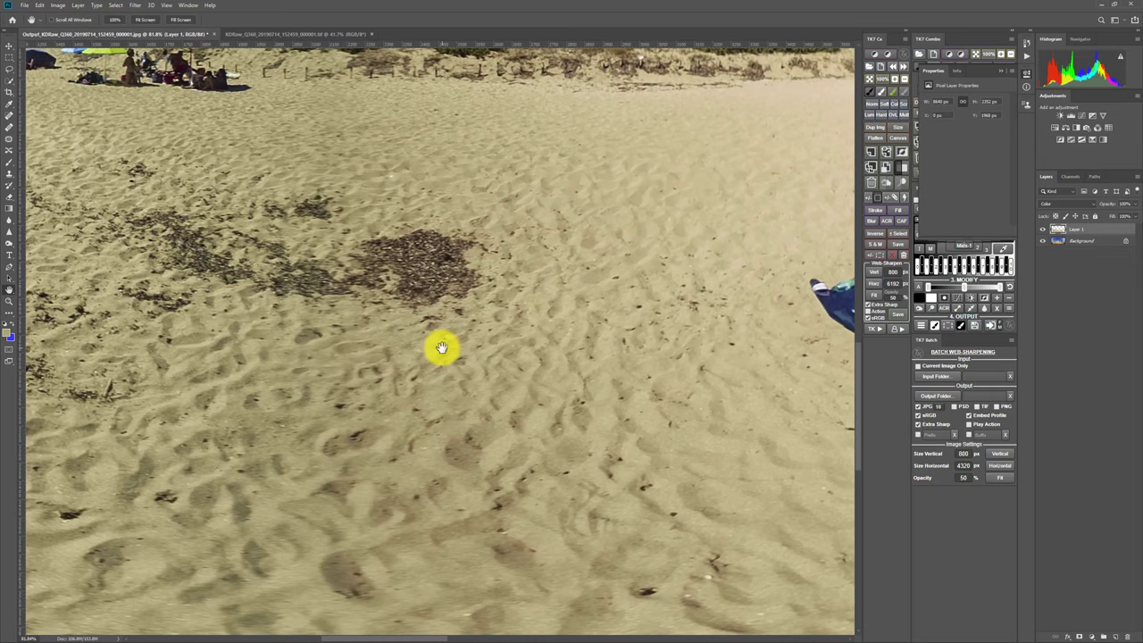
scroll(429, 308, down, 3)
Step: Brush sand tone at 35% opacity over the beach around the seam, panning across the panorama
key(b)
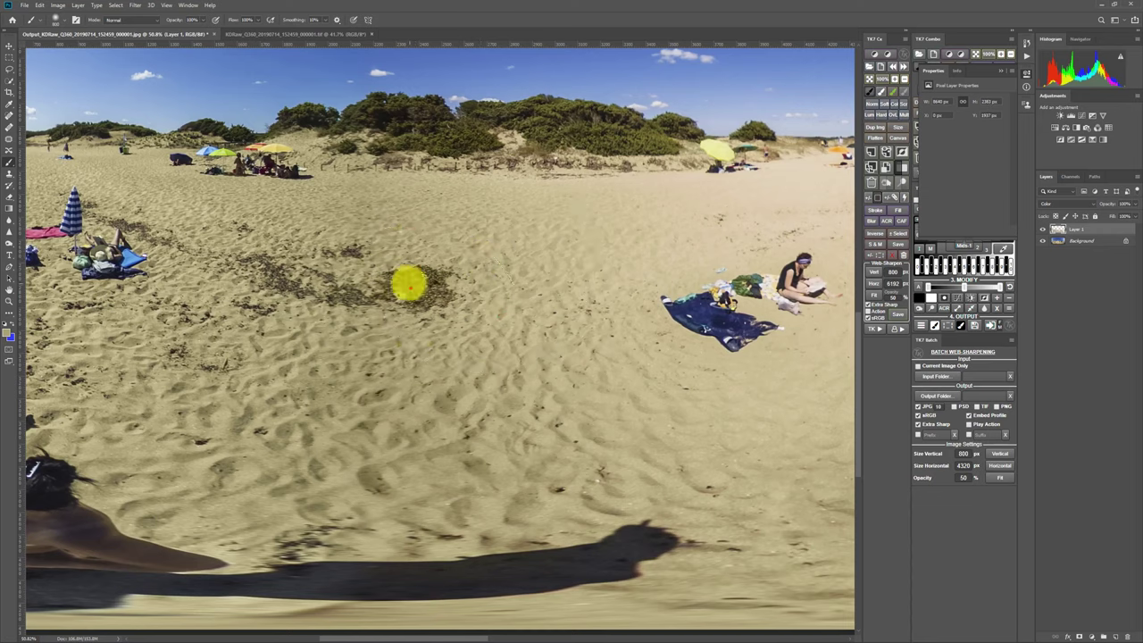
key(h)
drag(567, 393, 215, 419)
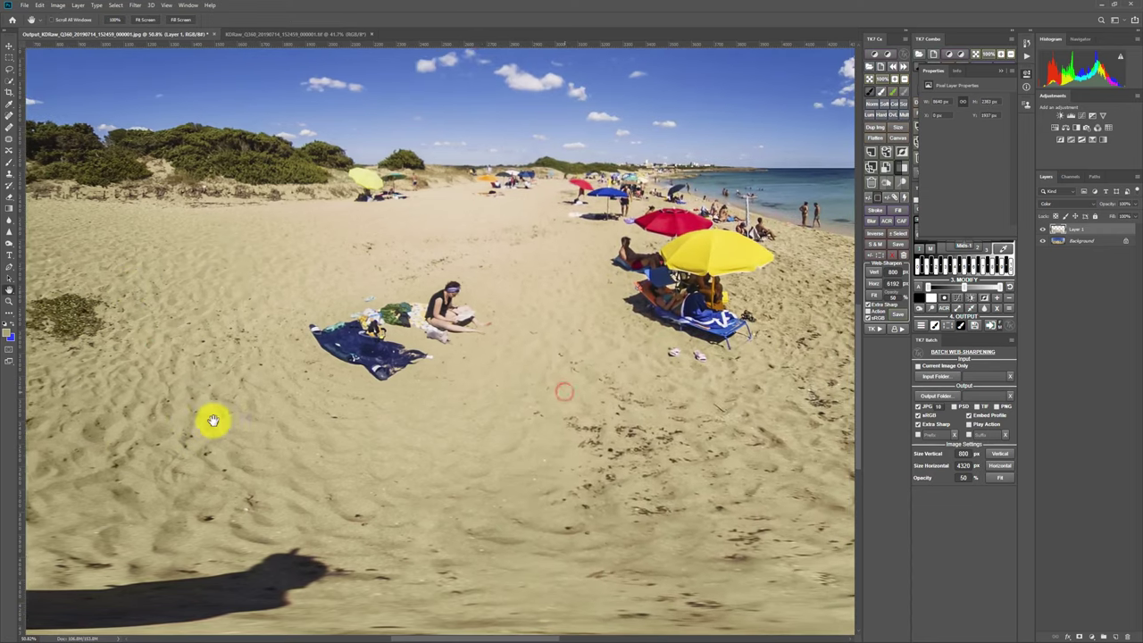
key(b)
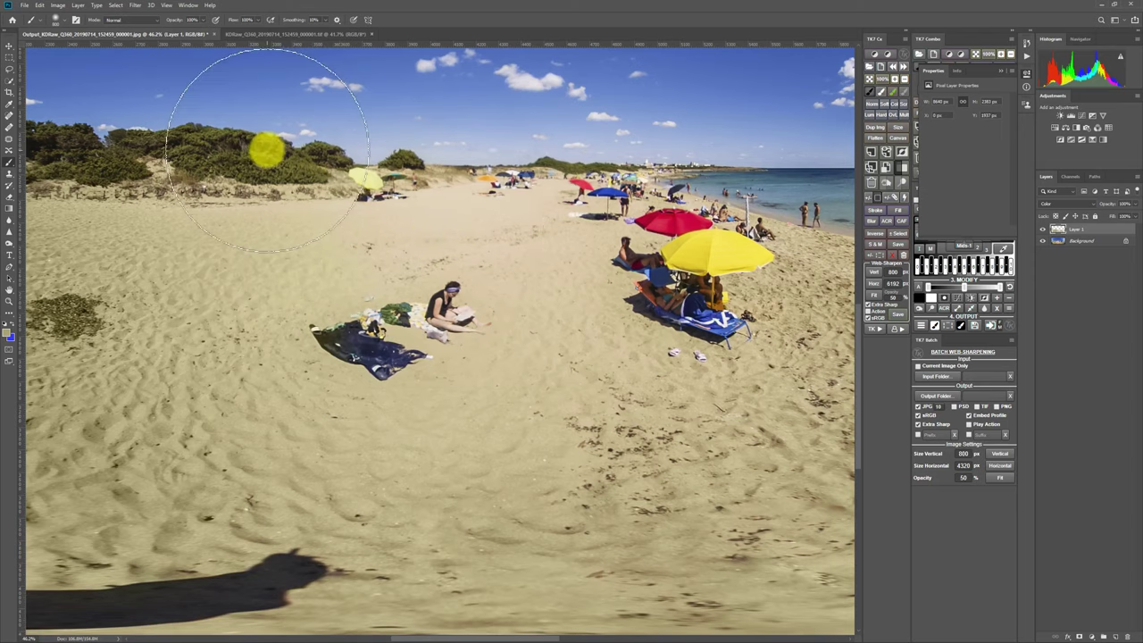
scroll(265, 150, down, 1)
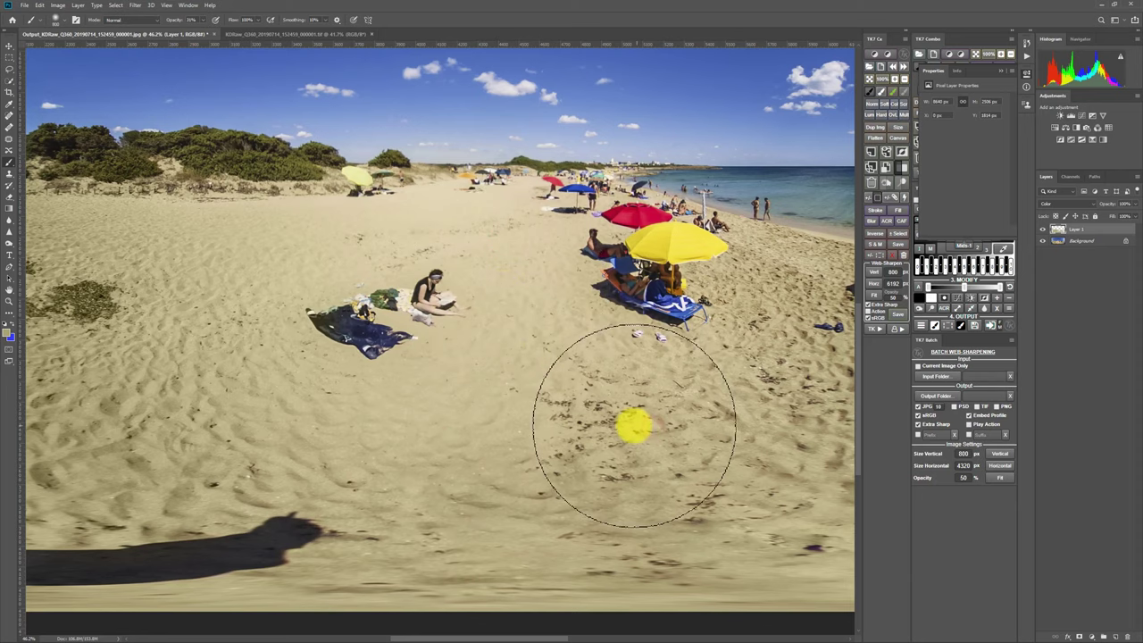
scroll(635, 422, down, 1)
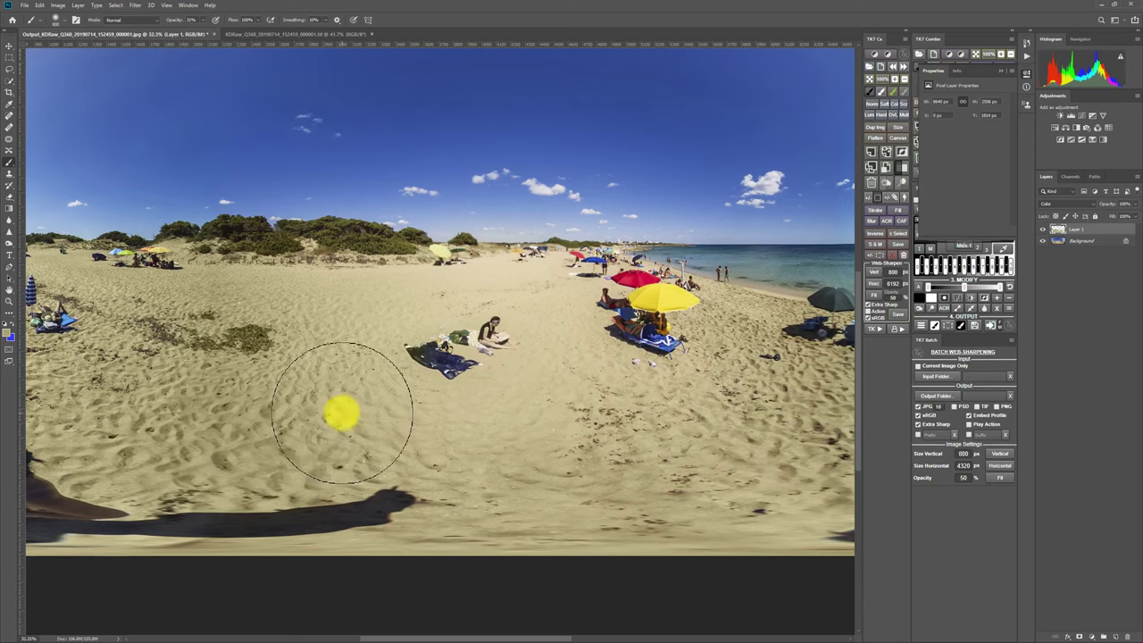
key(h)
drag(197, 390, 498, 334)
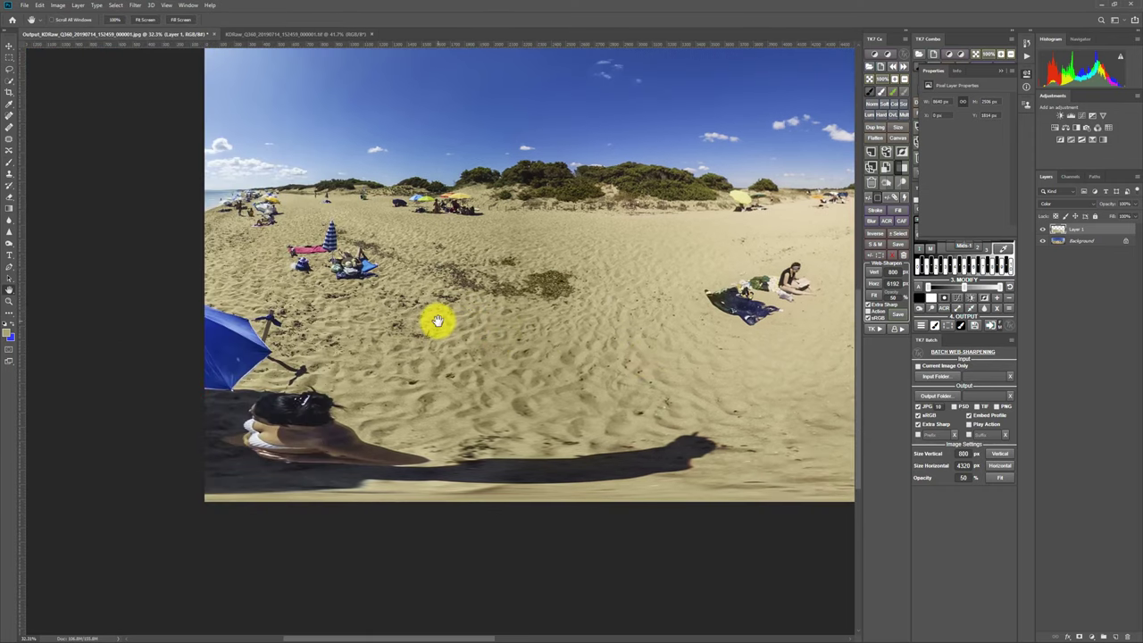
key(b)
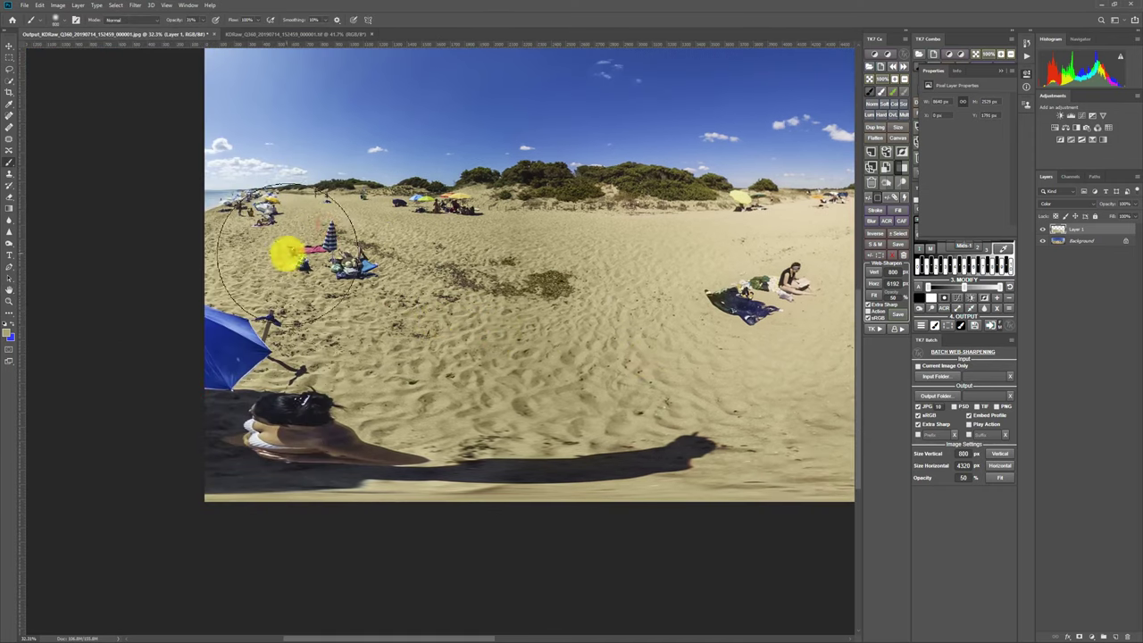
scroll(510, 287, up, 2)
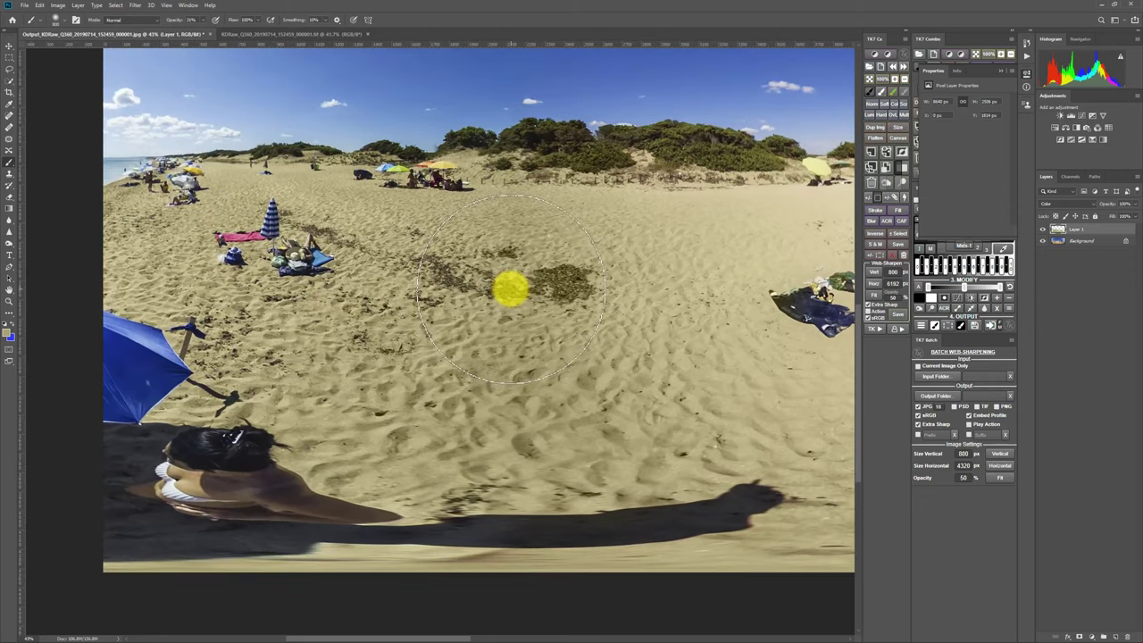
key(h)
scroll(543, 281, up, 6)
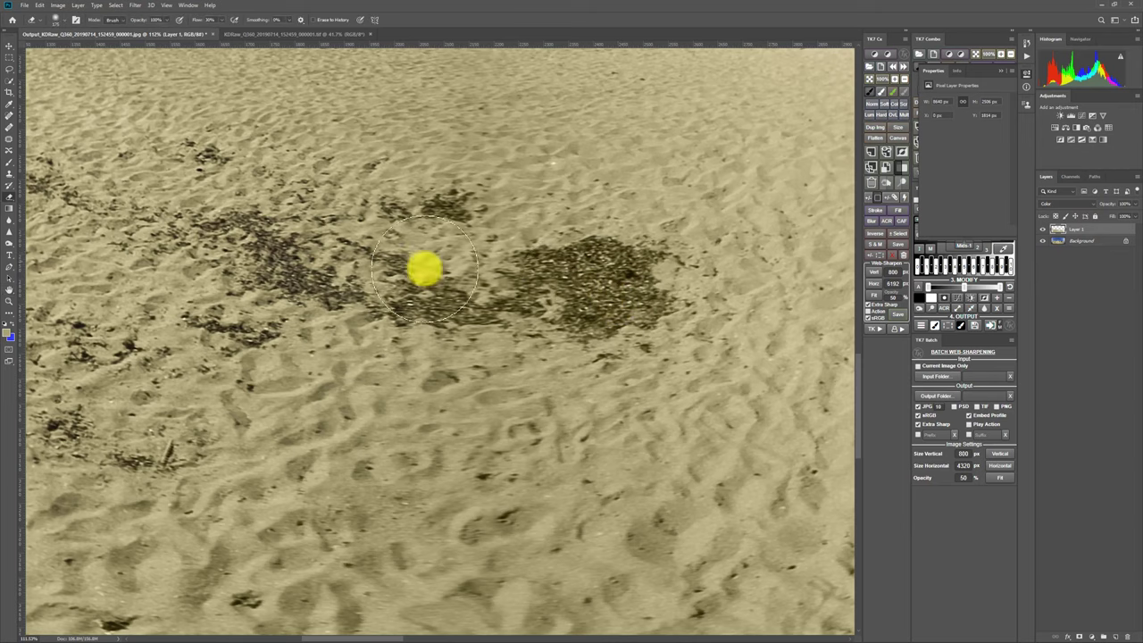
Step: Erase the correction from the dark seaweed patch, check it zoomed out, and return to the Brush
key(p)
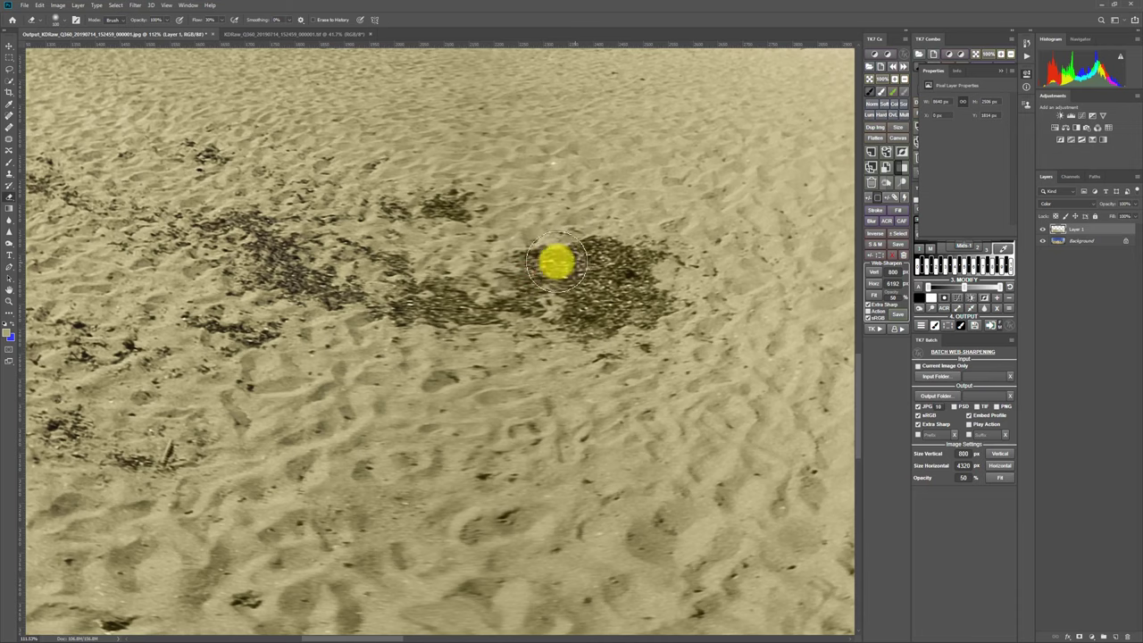
mouse_move(556, 262)
mouse_down()
mouse_move(630, 264)
mouse_move(597, 276)
mouse_move(644, 293)
mouse_move(574, 320)
mouse_move(604, 296)
mouse_move(534, 277)
mouse_move(497, 301)
mouse_move(429, 307)
mouse_move(409, 302)
mouse_move(421, 299)
mouse_move(399, 263)
mouse_move(437, 211)
mouse_move(465, 208)
mouse_move(624, 278)
mouse_move(606, 260)
mouse_move(648, 255)
mouse_move(665, 304)
mouse_move(602, 314)
mouse_move(533, 281)
mouse_up()
scroll(533, 280, down, 6)
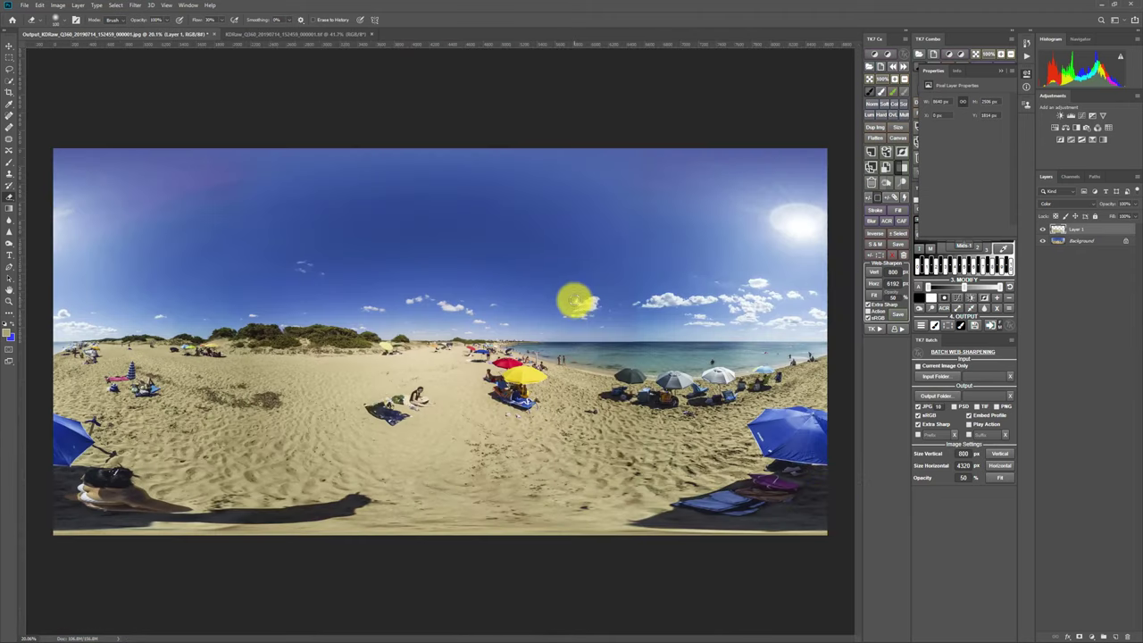
scroll(303, 432, up, 3)
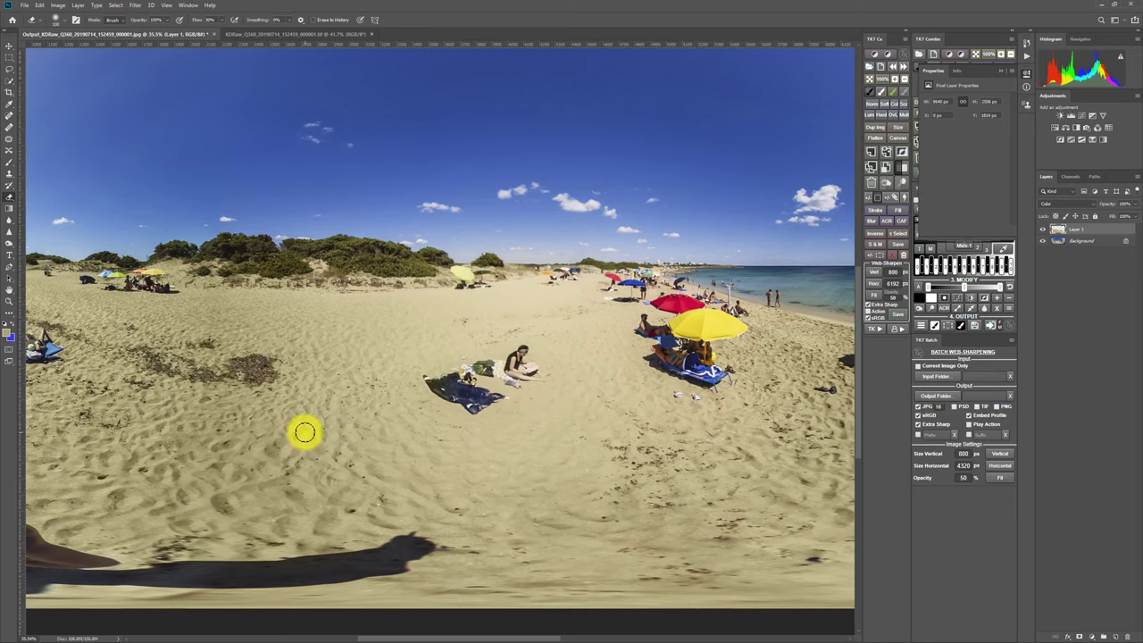
scroll(433, 364, up, 2)
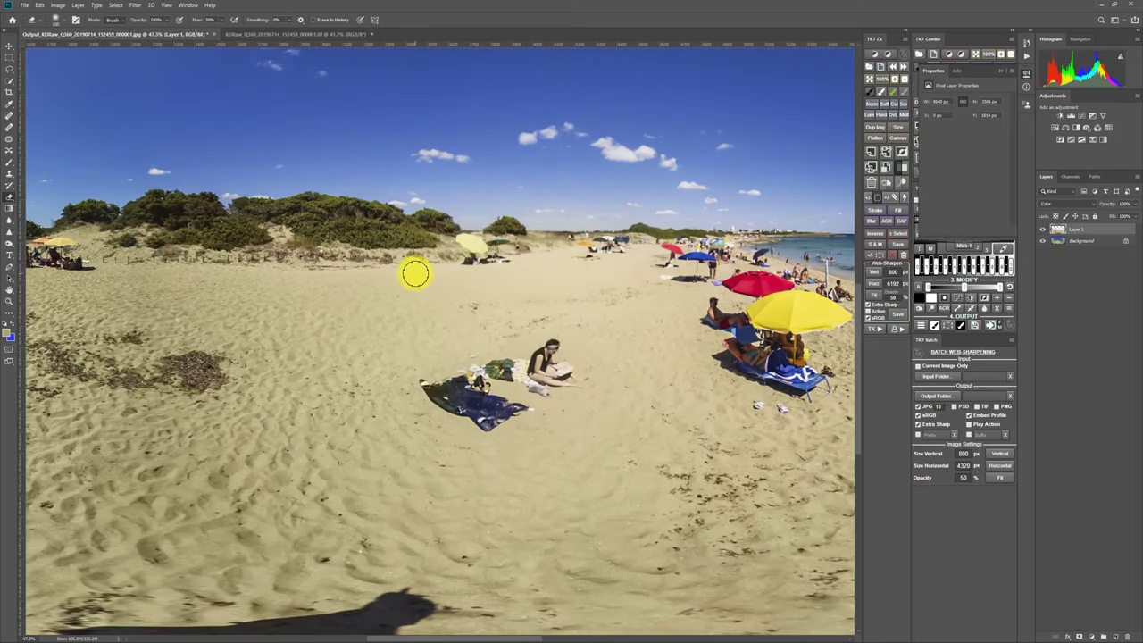
scroll(368, 293, up, 4)
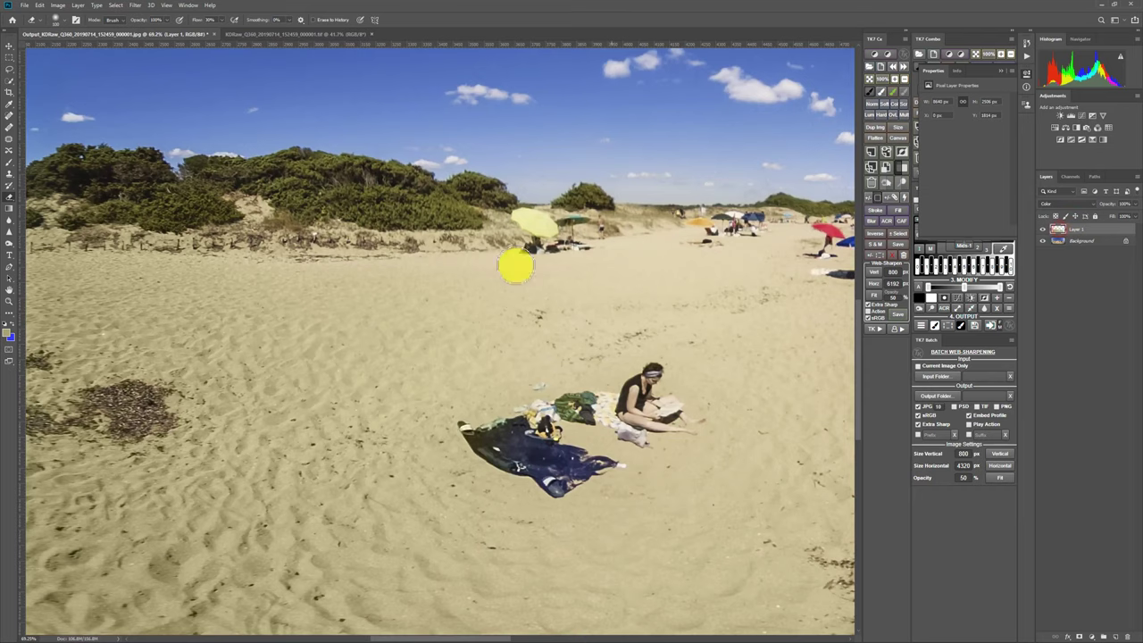
key(b)
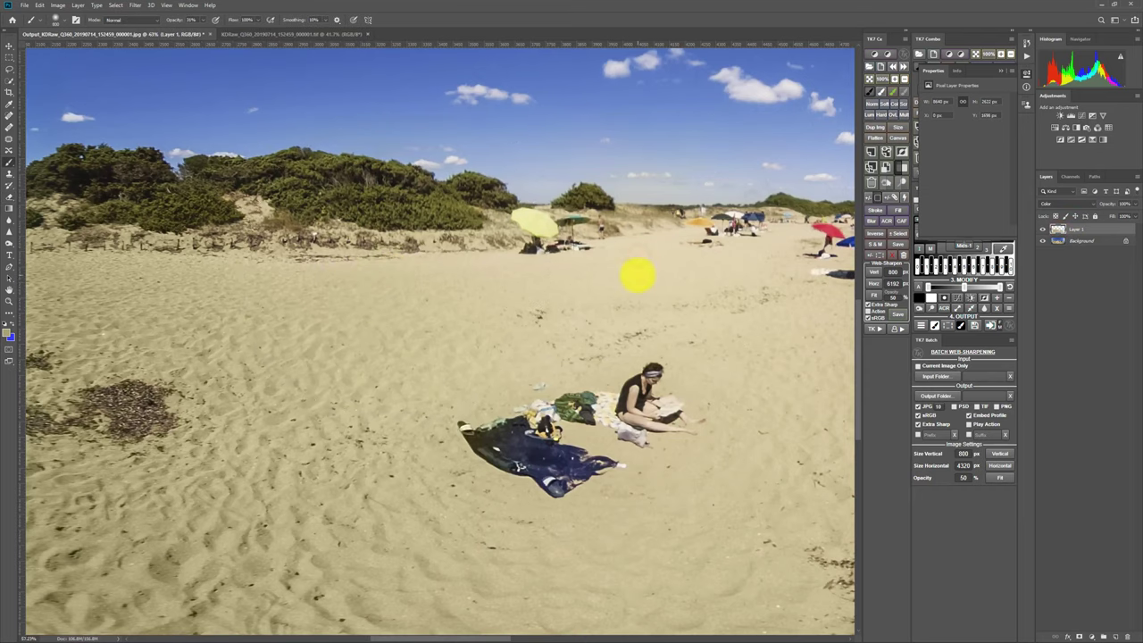
scroll(636, 273, down, 5)
scroll(452, 359, up, 1)
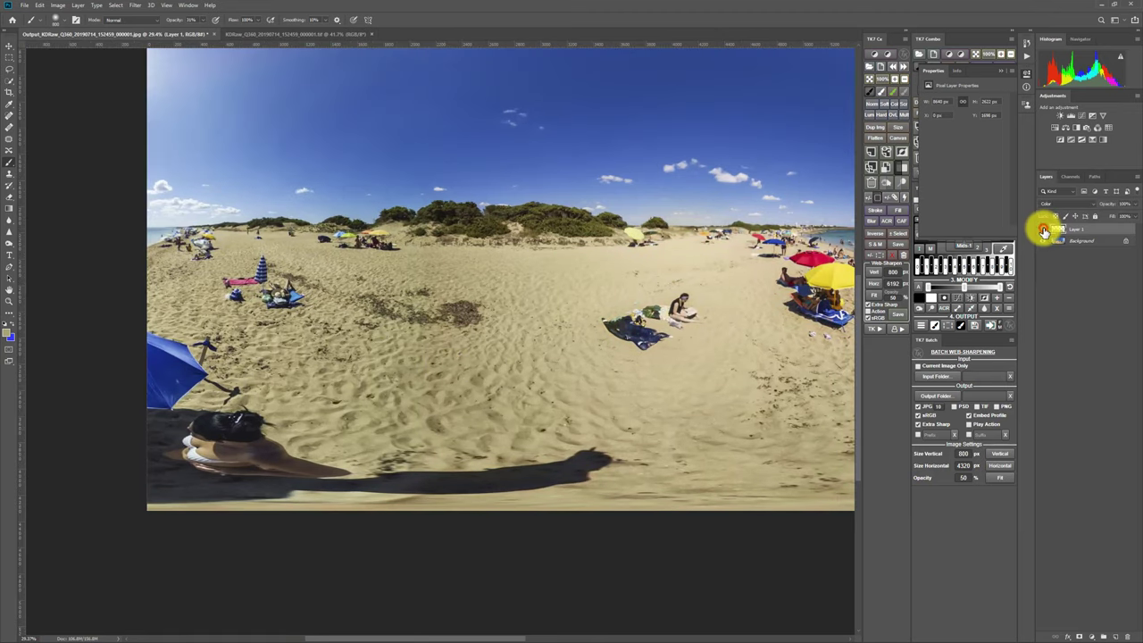
Step: Pan to the grey and dark umbrellas by the shore and dab sand tone around them
key(space)
drag(666, 255, 337, 241)
drag(650, 323, 497, 300)
scroll(430, 310, up, 4)
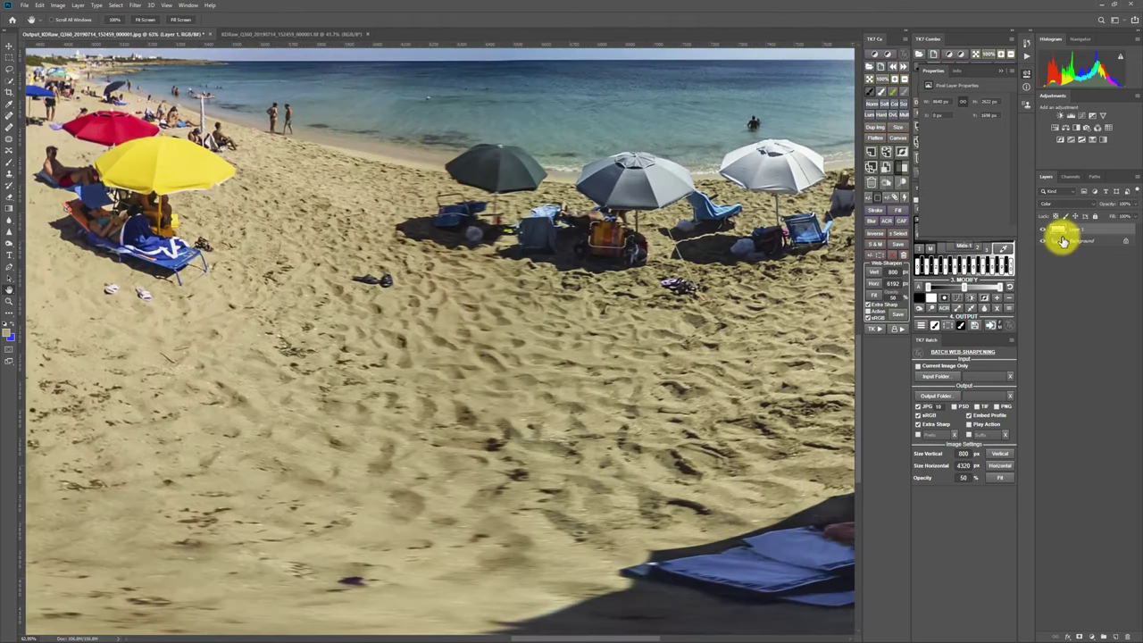
key(b)
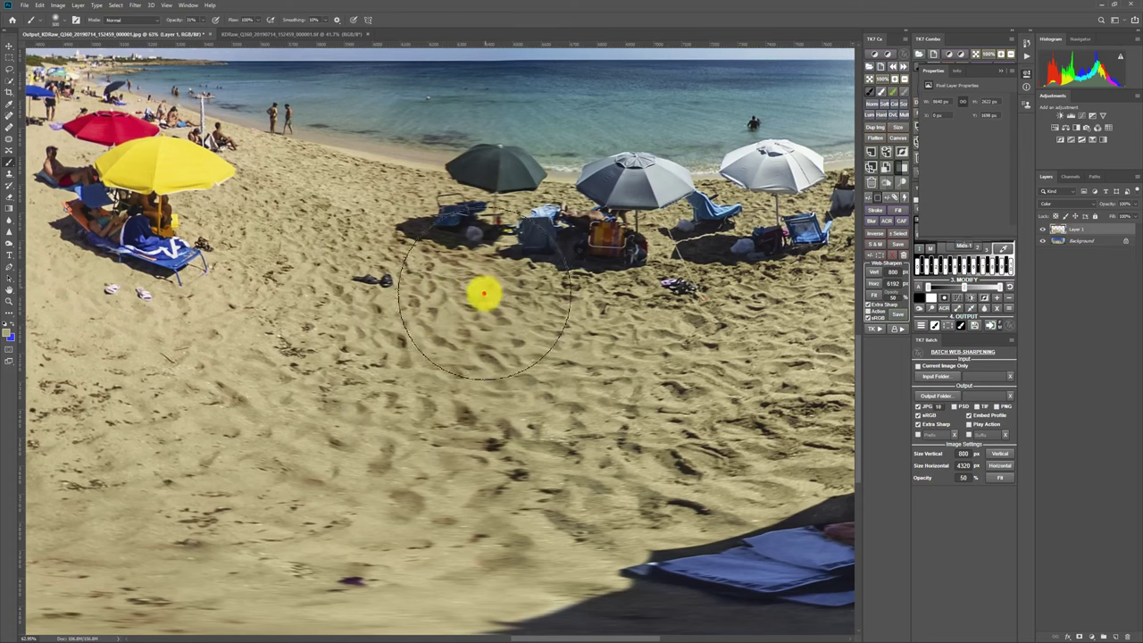
click(474, 325)
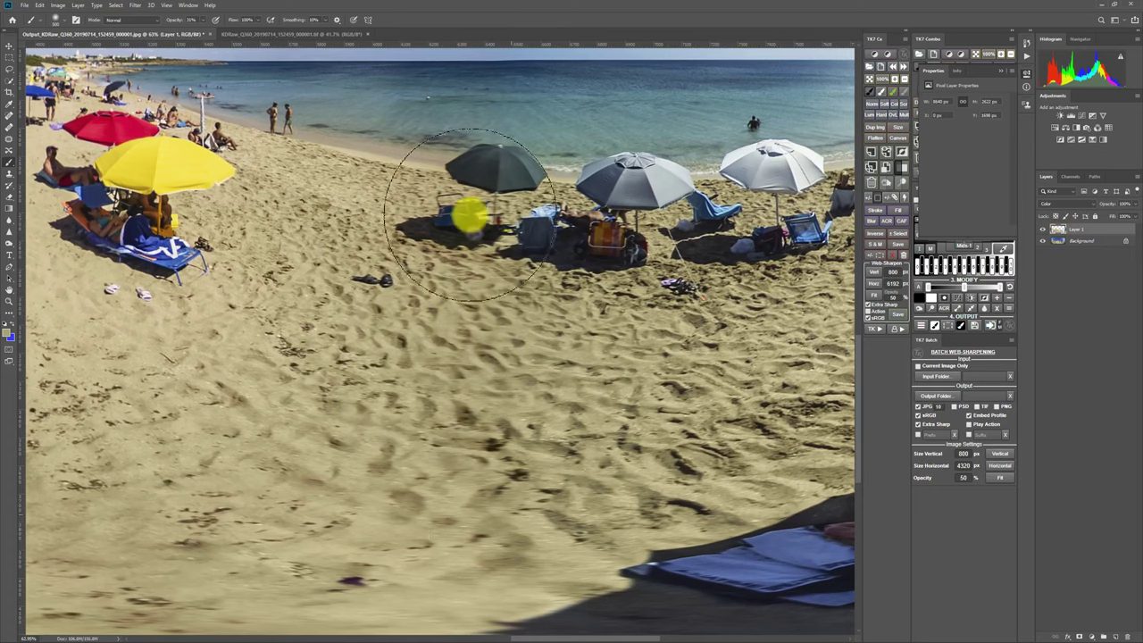
click(440, 181)
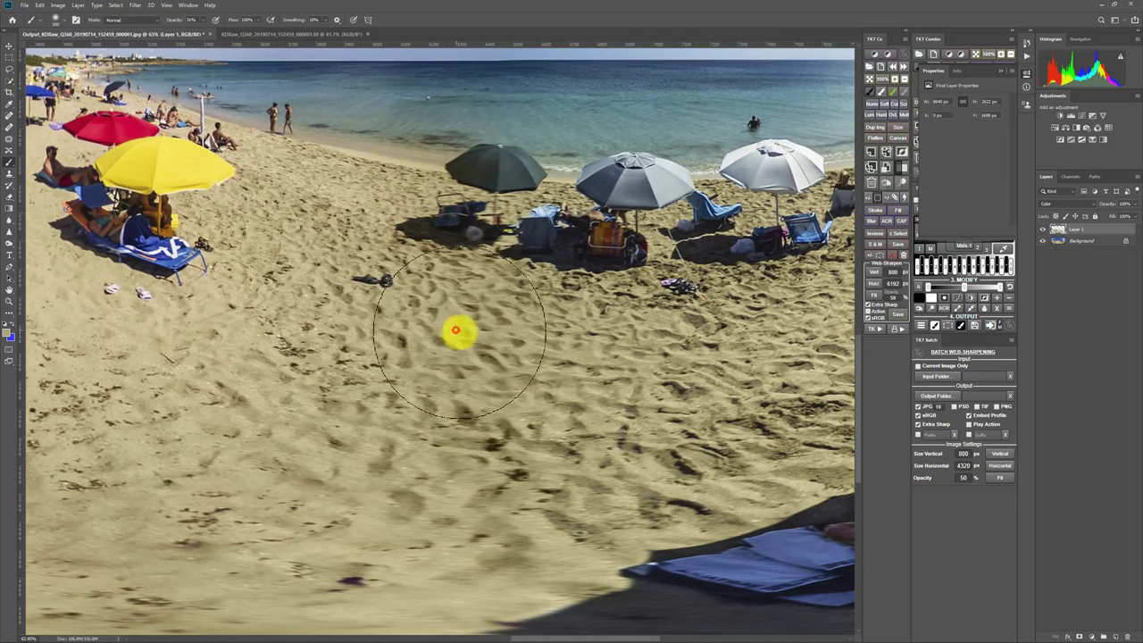
click(501, 356)
scroll(532, 428, down, 2)
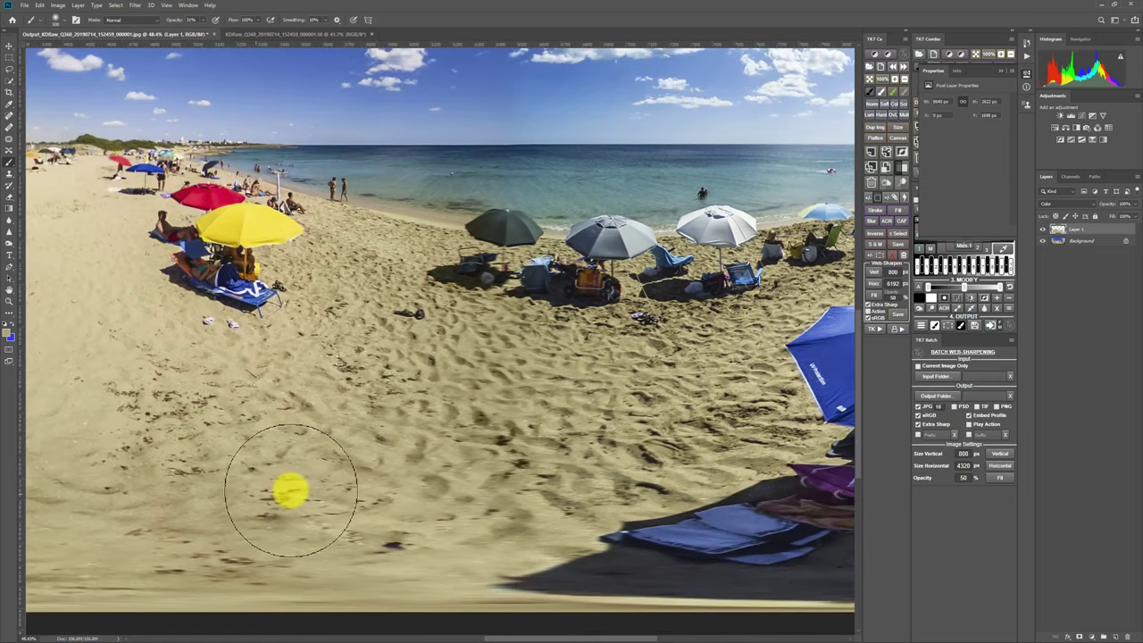
Step: Inspect the sky, clouds and horizon at about 105% zoom for remaining stitch seams
drag(291, 487, 455, 393)
drag(598, 255, 573, 276)
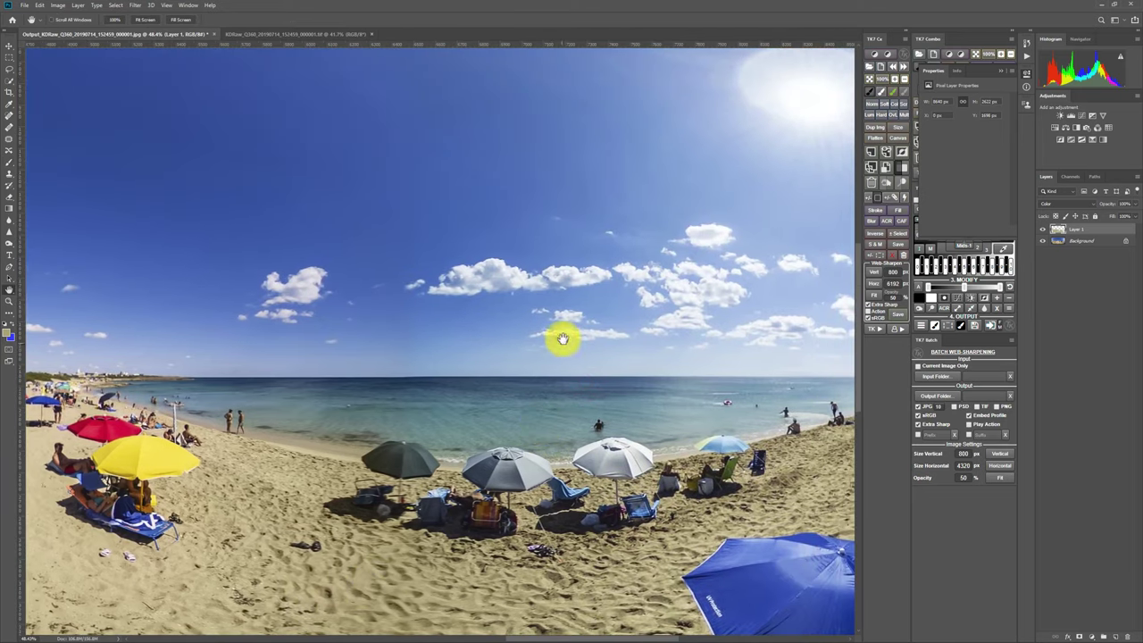
drag(563, 334, 535, 401)
ctrl+click(512, 293)
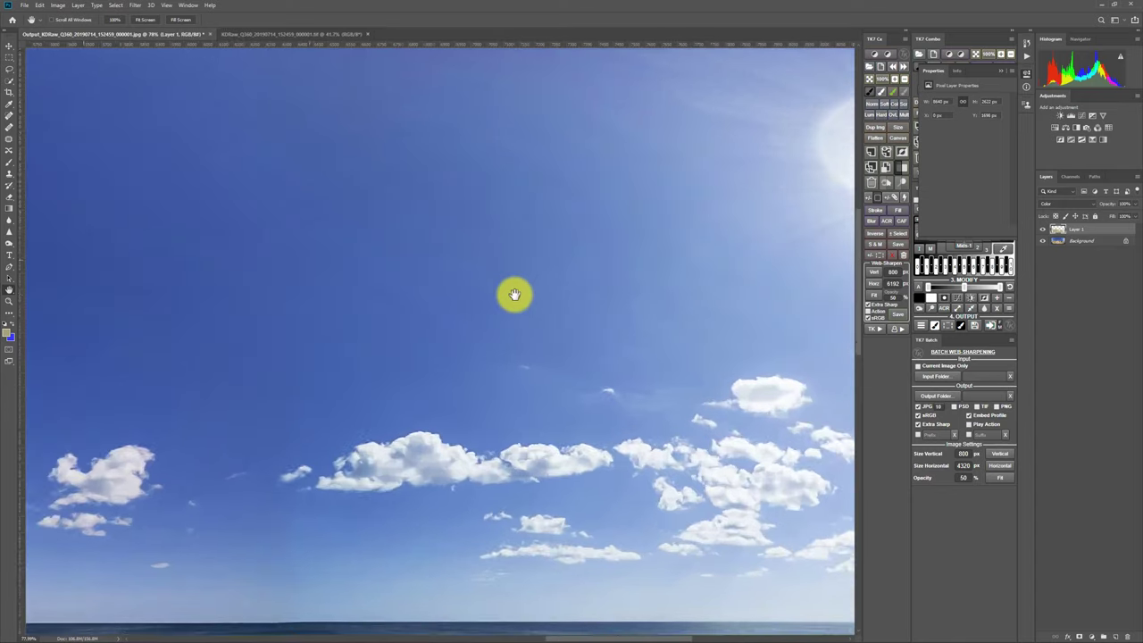
alt+click(459, 306)
scroll(424, 318, up, 4)
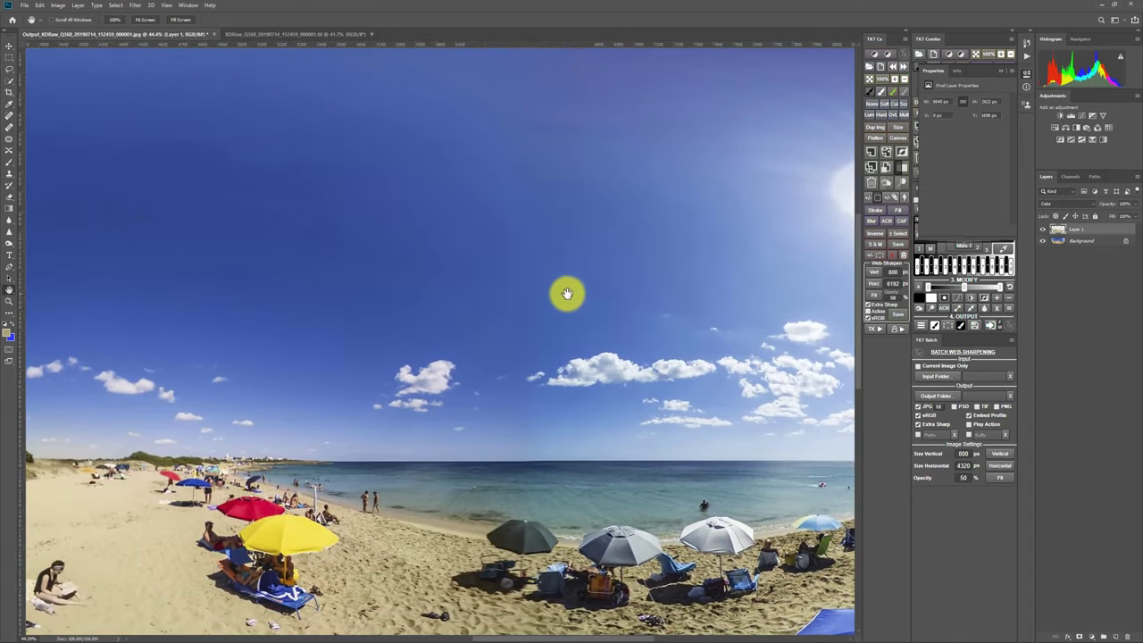
scroll(527, 332, up, 3)
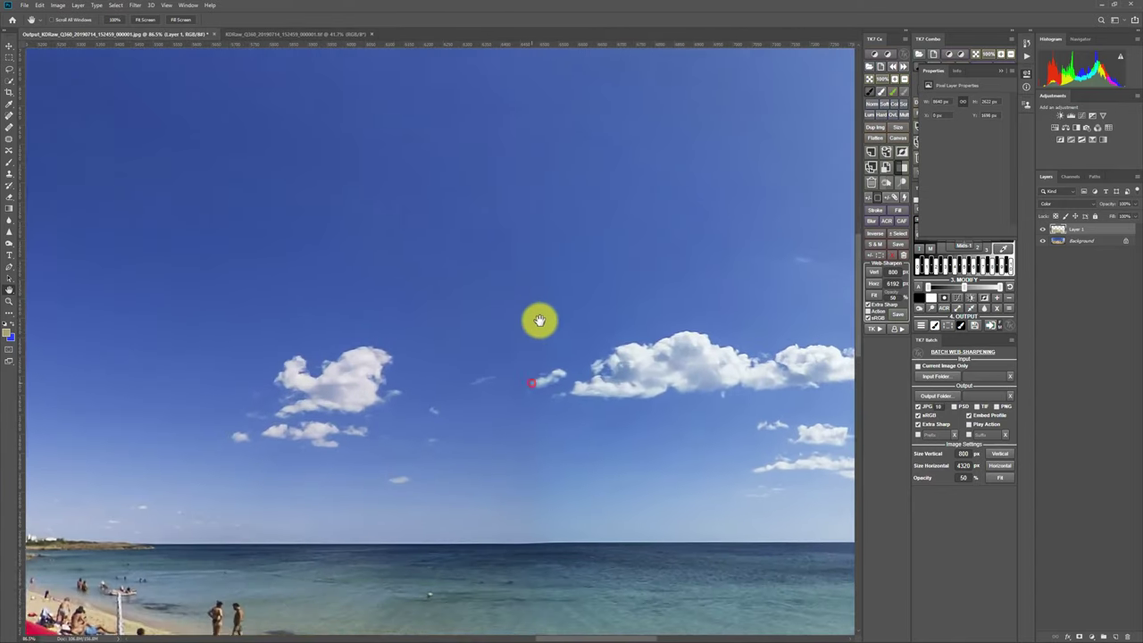
drag(545, 201, 544, 225)
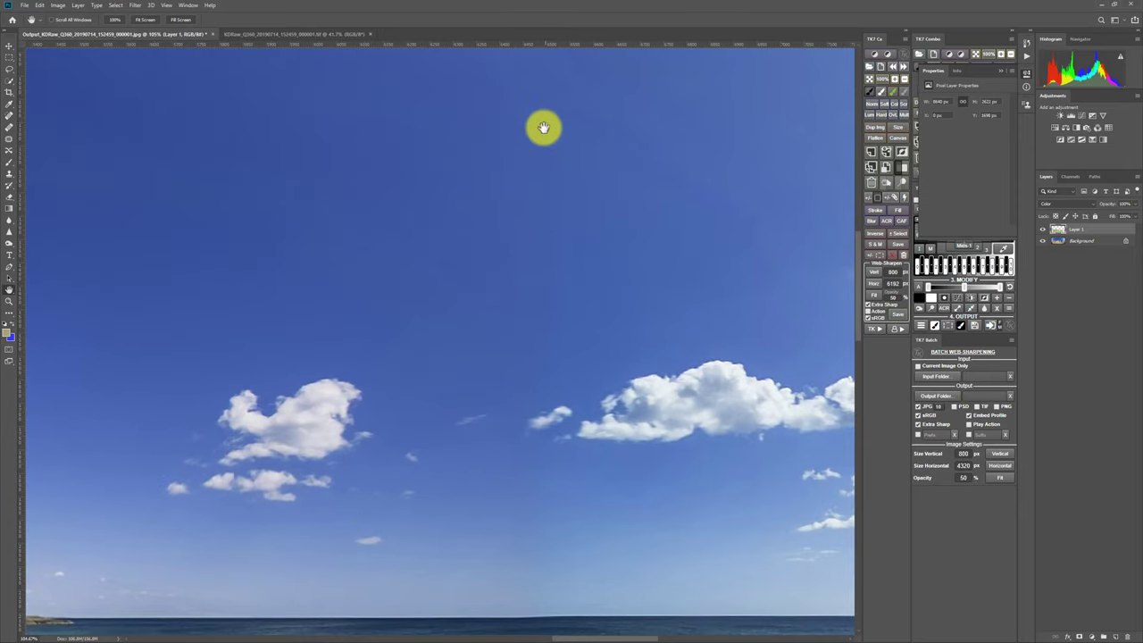
ctrl+click(1077, 240)
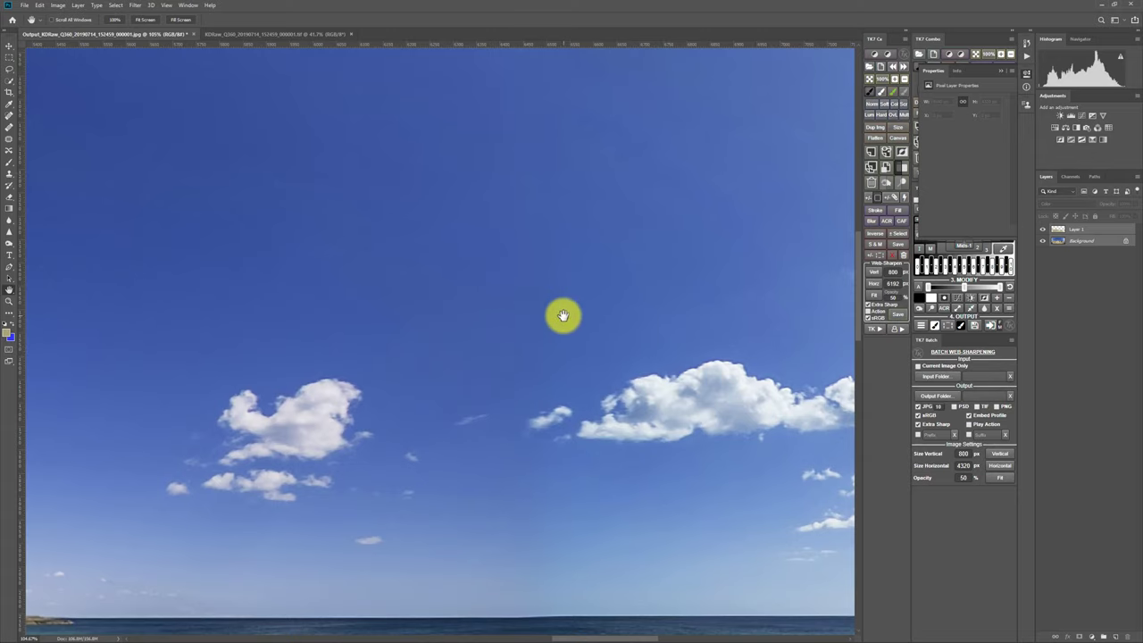
drag(542, 291, 508, 244)
Step: Merge Layer 1 into the Background and lasso the vertical colour seam in the sky
right_click(1082, 232)
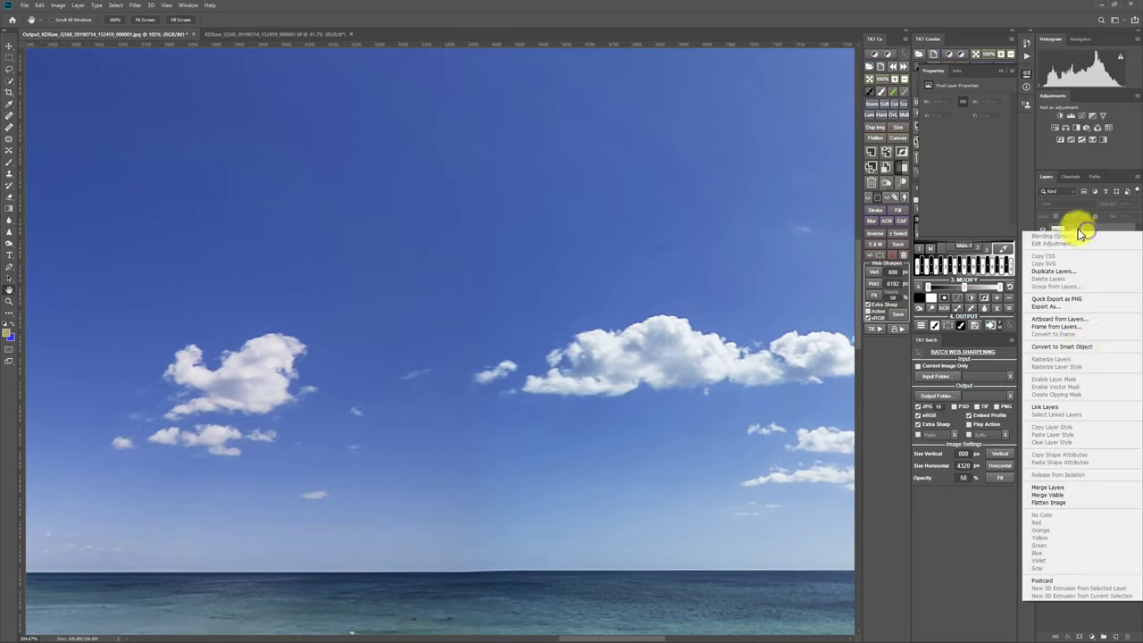
click(1065, 489)
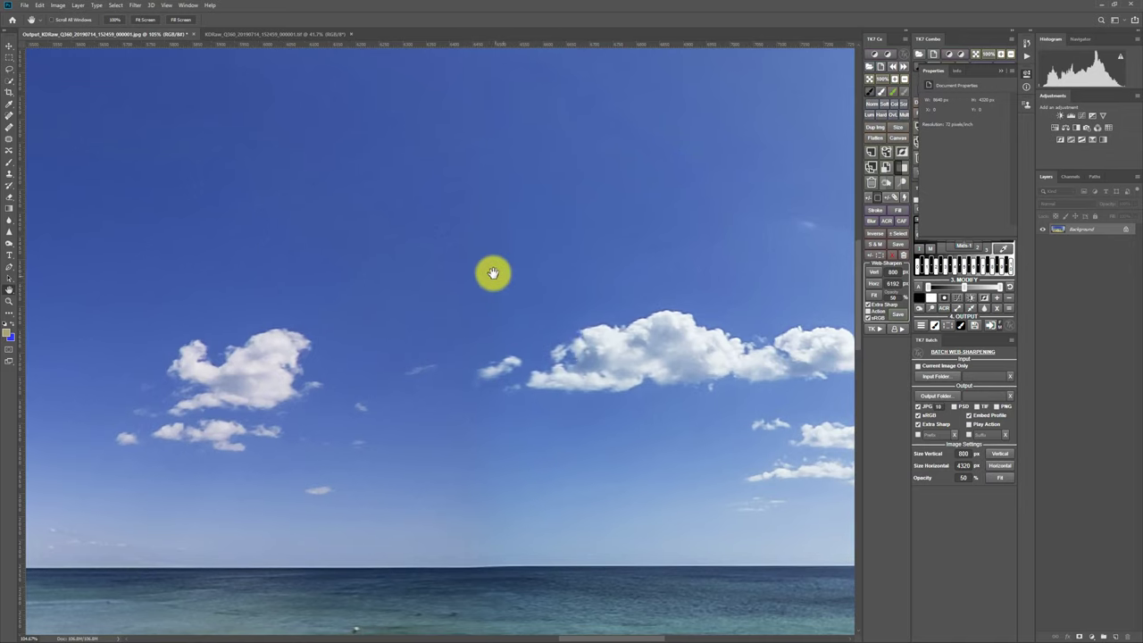
key(l)
key(Return)
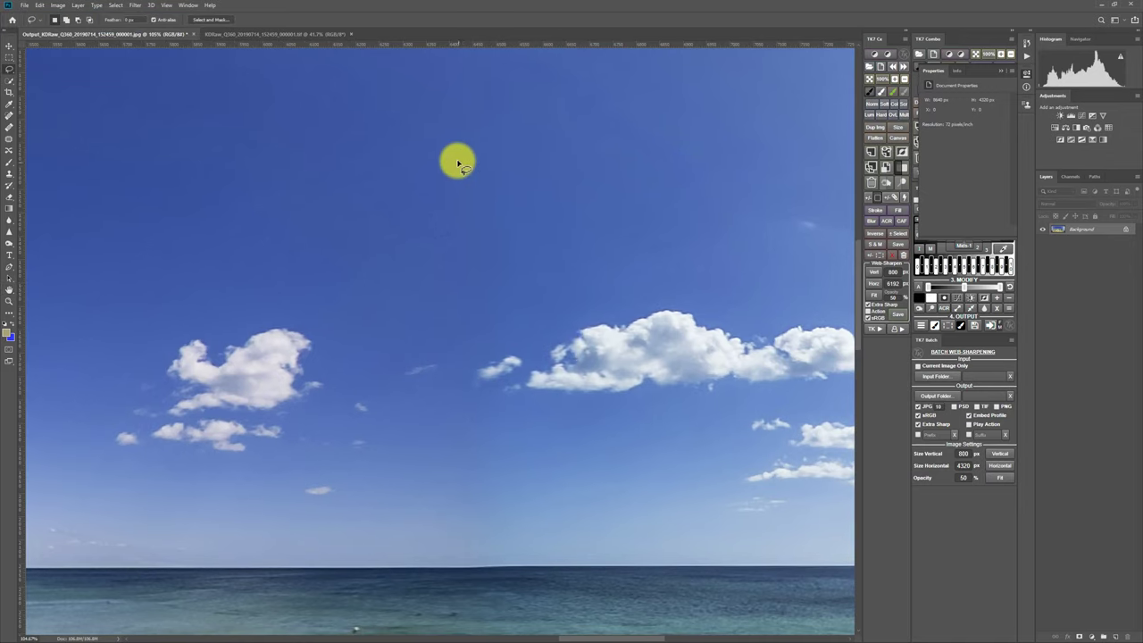
mouse_move(469, 160)
mouse_down()
mouse_move(446, 293)
mouse_move(443, 508)
mouse_move(455, 528)
mouse_move(494, 206)
mouse_move(487, 86)
mouse_move(455, 92)
mouse_move(435, 155)
mouse_move(434, 233)
mouse_move(447, 266)
mouse_move(471, 279)
mouse_up()
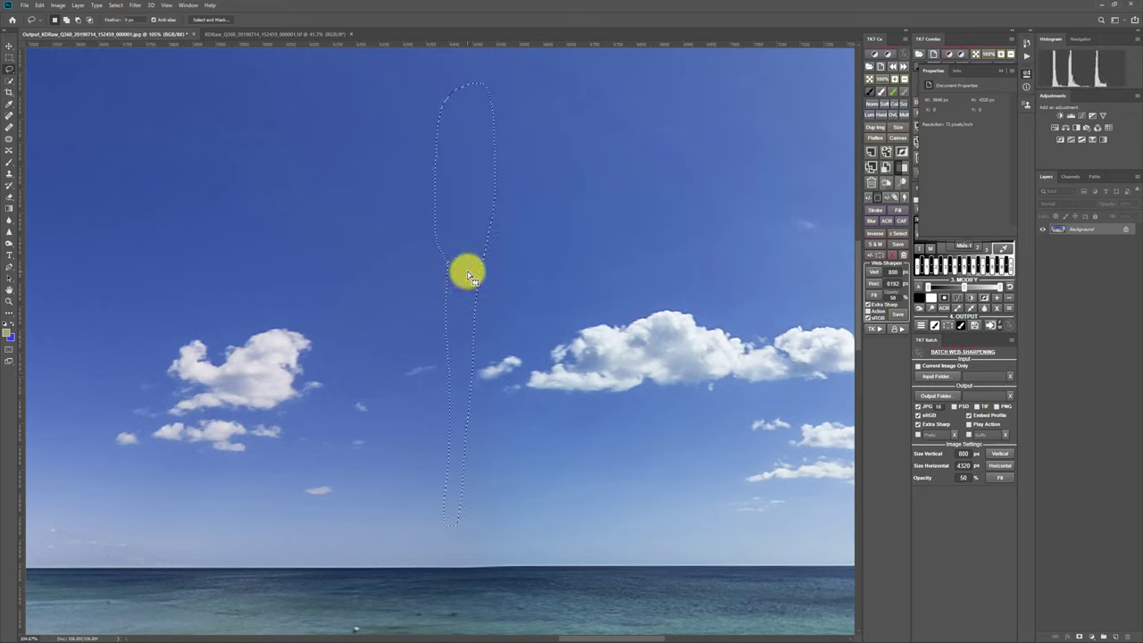
Step: Patch the seam strip with neighbouring clean sky, deselect, and pan up to the upper sky
key(j)
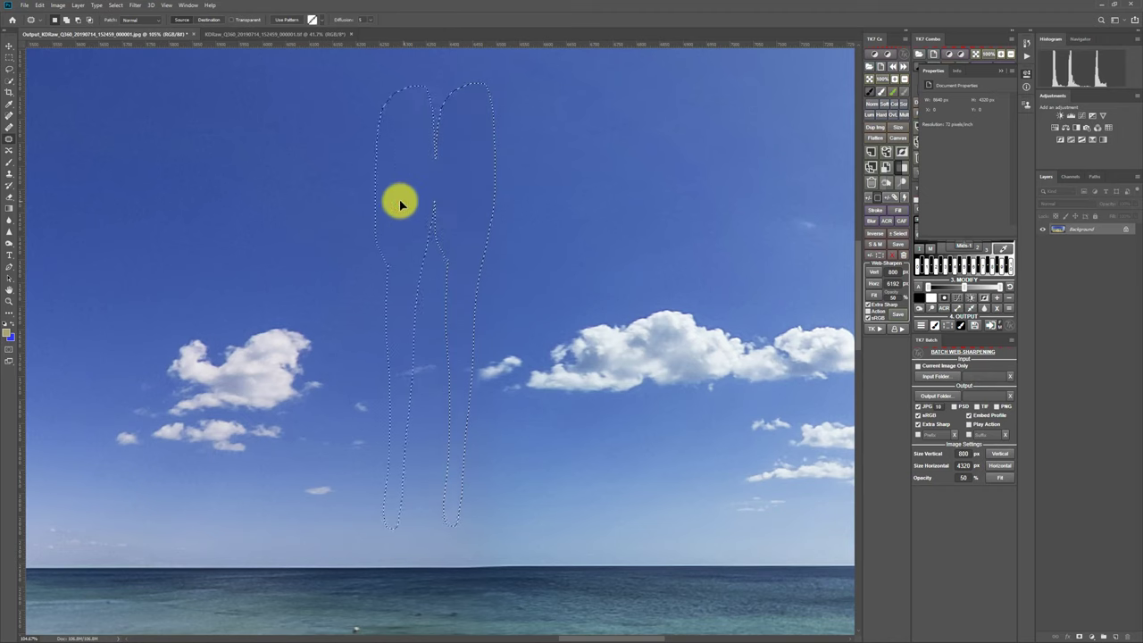
drag(399, 204, 395, 199)
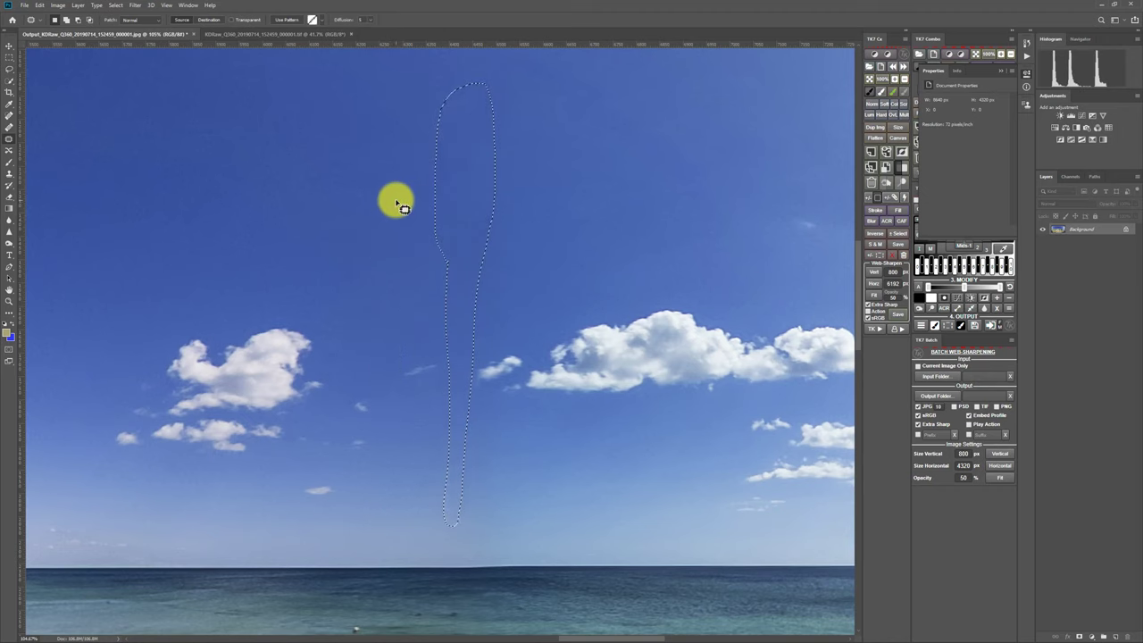
key(ctrl+d)
scroll(480, 222, down, 3)
key(b)
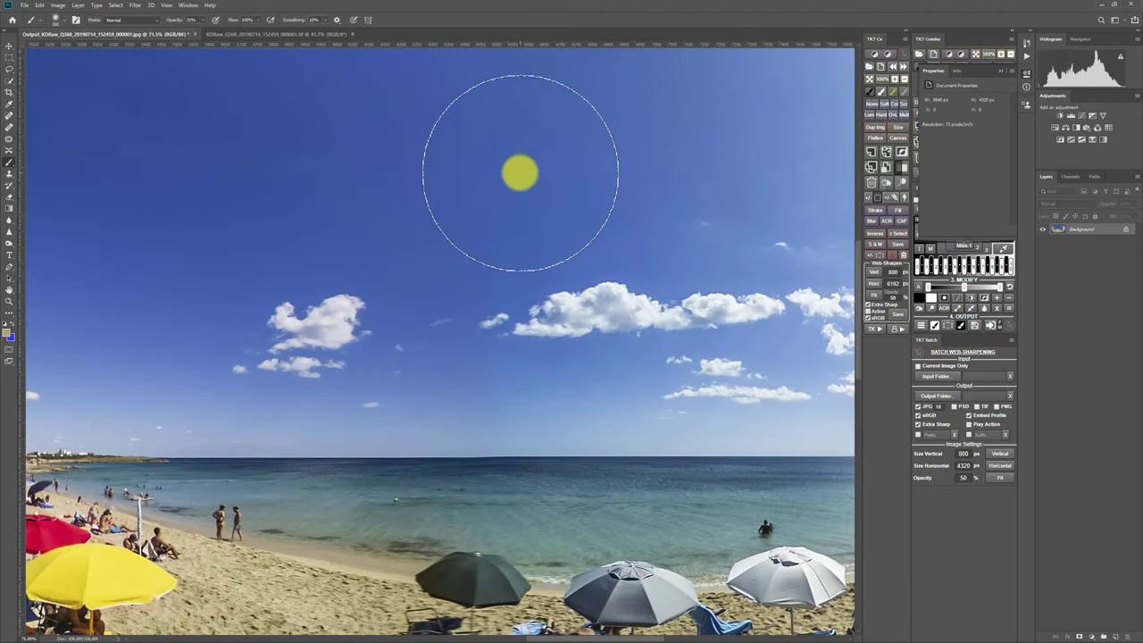
key(h)
drag(513, 160, 512, 382)
Step: Reposition the panorama in the window and duplicate the Background as Layer 1
drag(507, 223, 518, 282)
scroll(515, 337, down, 3)
scroll(517, 283, down, 2)
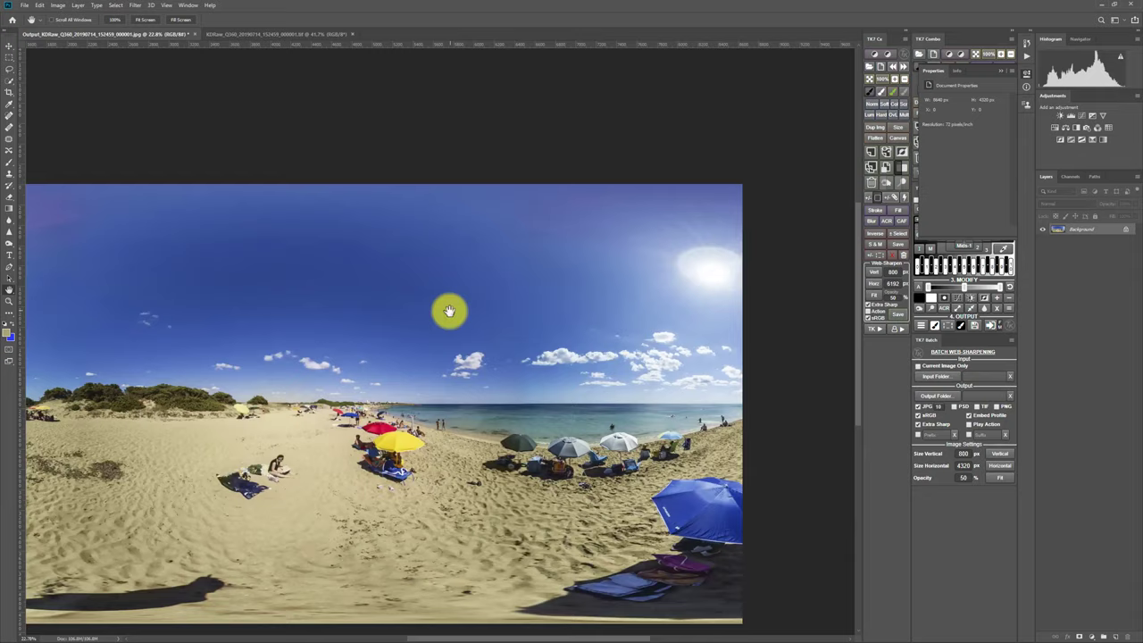
drag(449, 312, 595, 271)
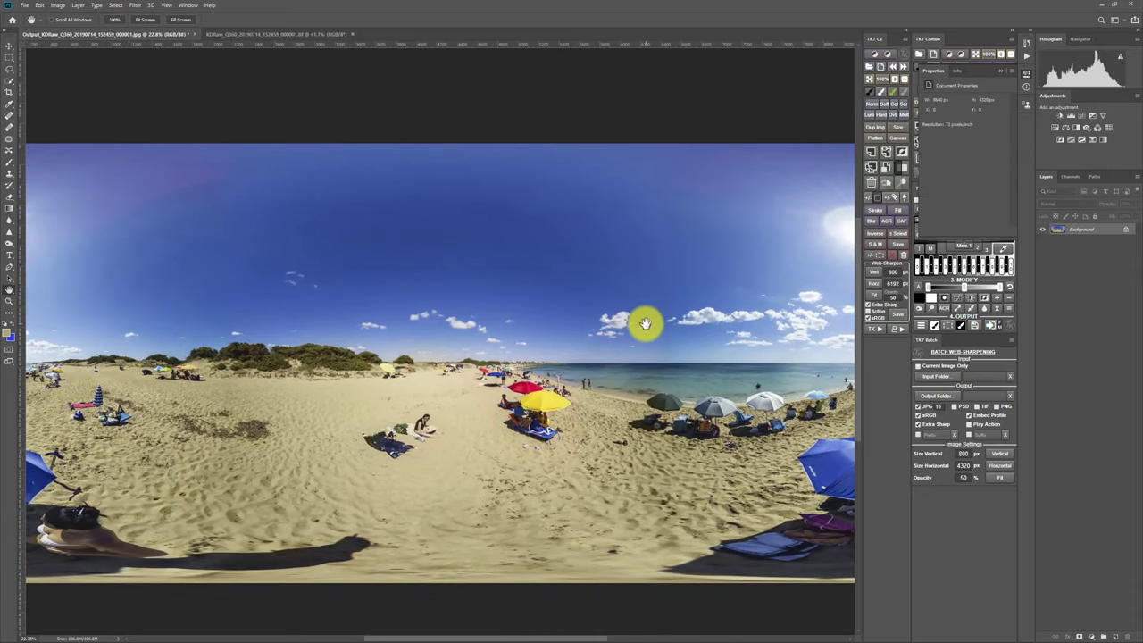
scroll(623, 332, up, 1)
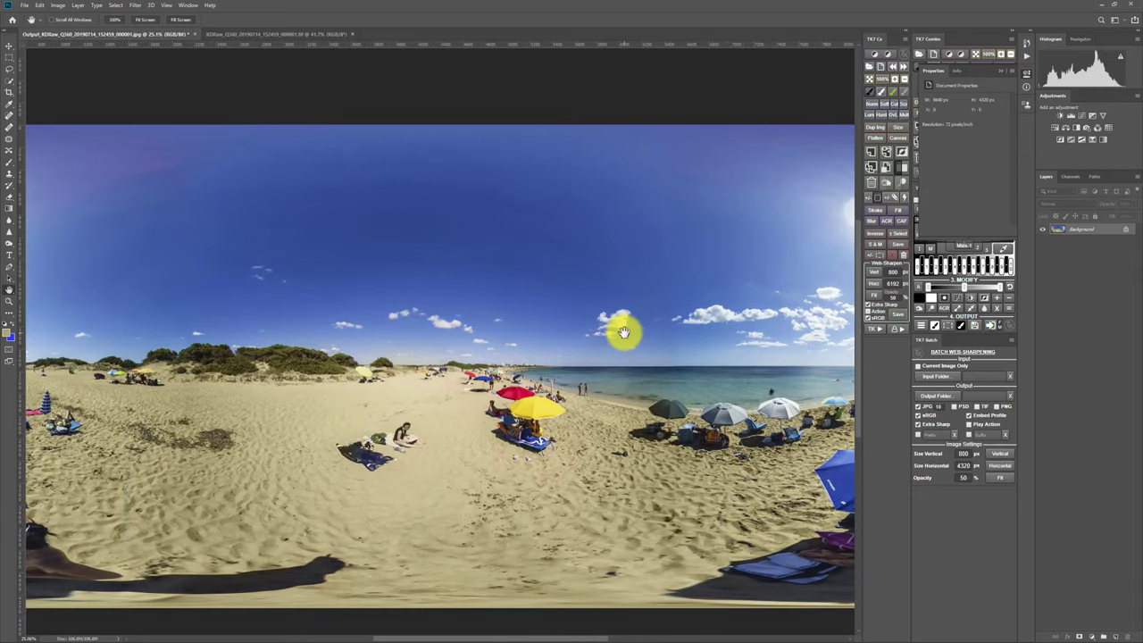
drag(1074, 229, 1071, 234)
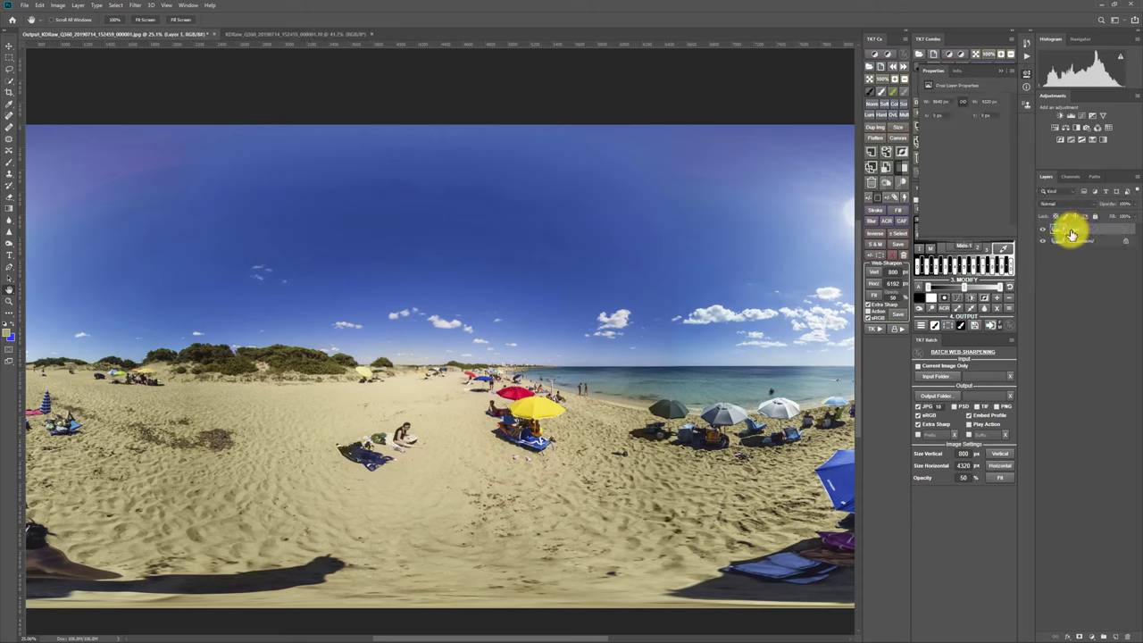
Step: Turn Layer 1 into a 3D spherical panorama with New Panorama Layer From Selected Layer(s)
click(151, 6)
mouse_move(220, 46)
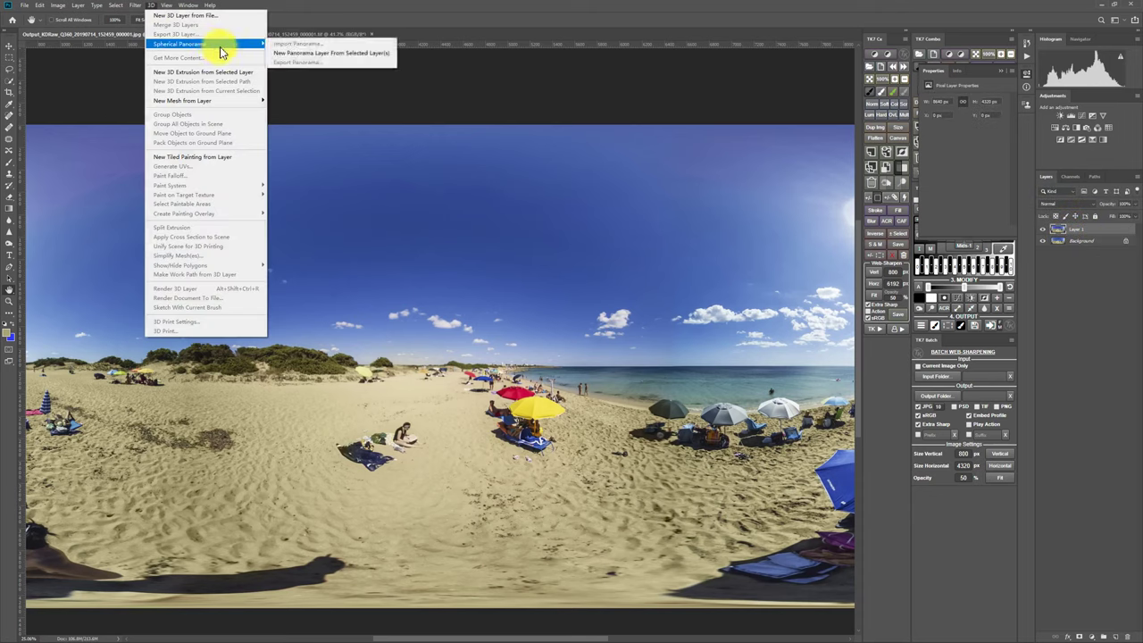
click(324, 55)
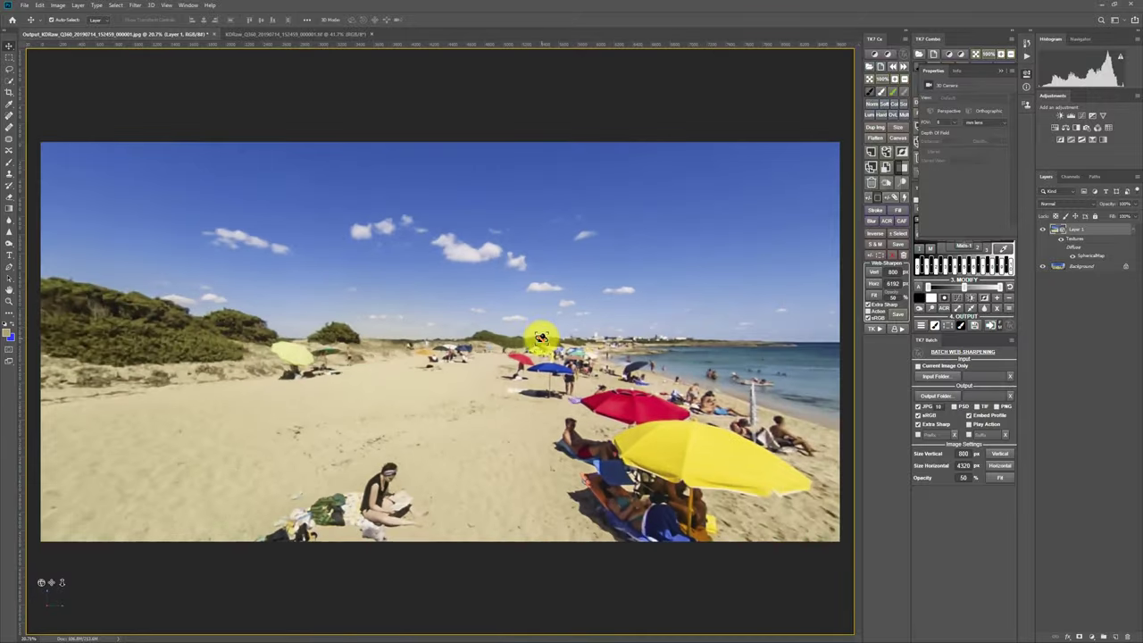
Step: Tilt the 3D view up to the sun and copy the surrounding sky onto a new layer
drag(543, 334, 221, 268)
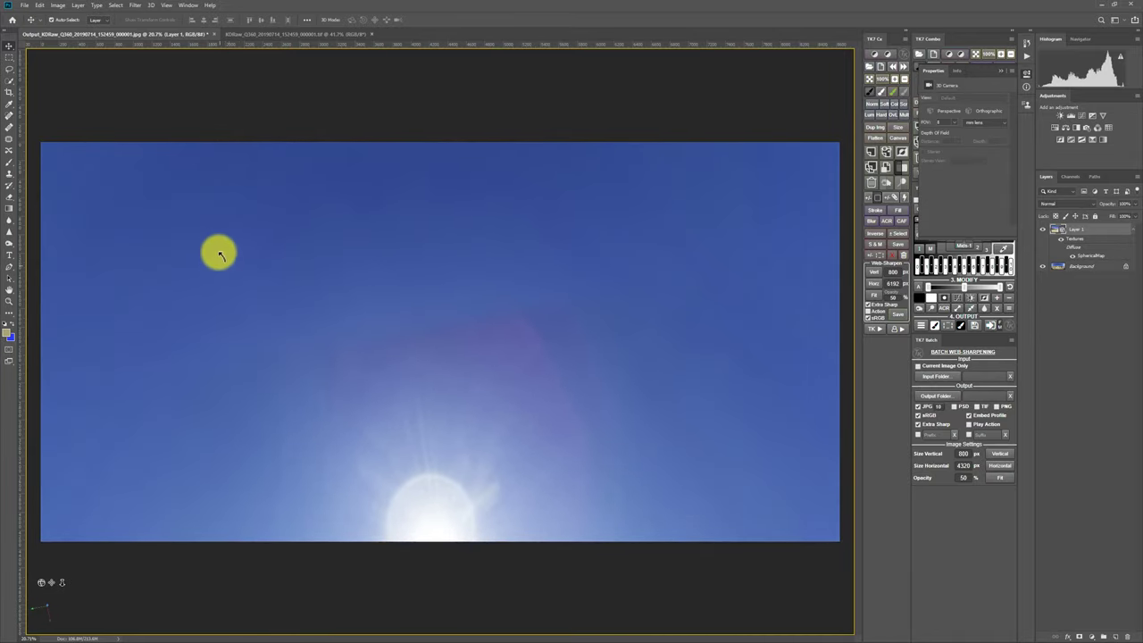
key(m)
drag(145, 199, 687, 513)
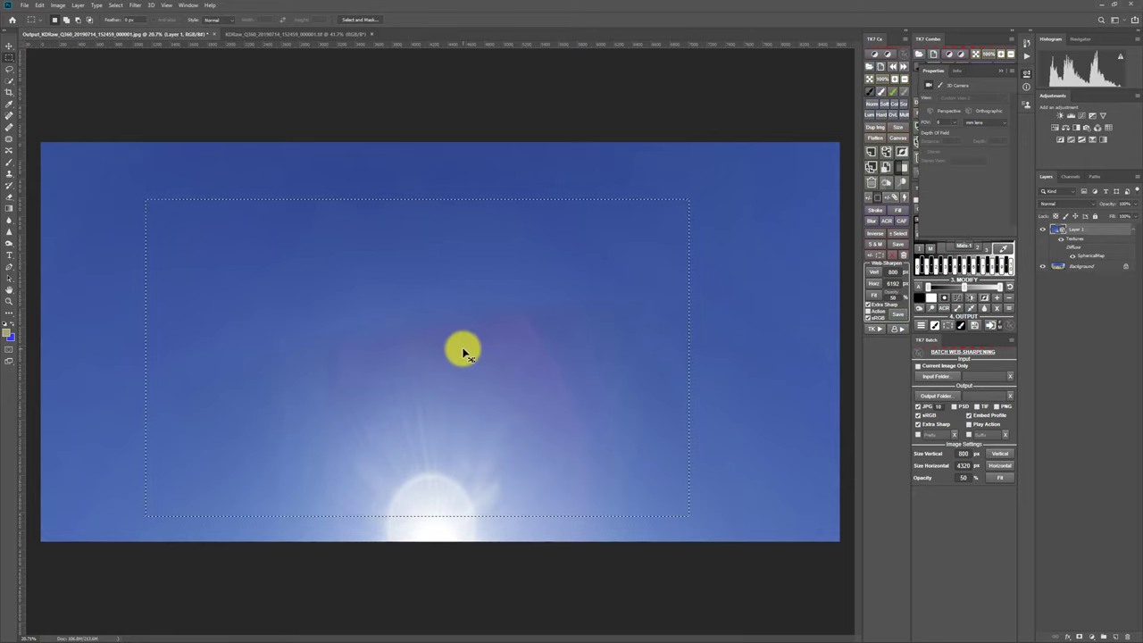
key(ctrl+j)
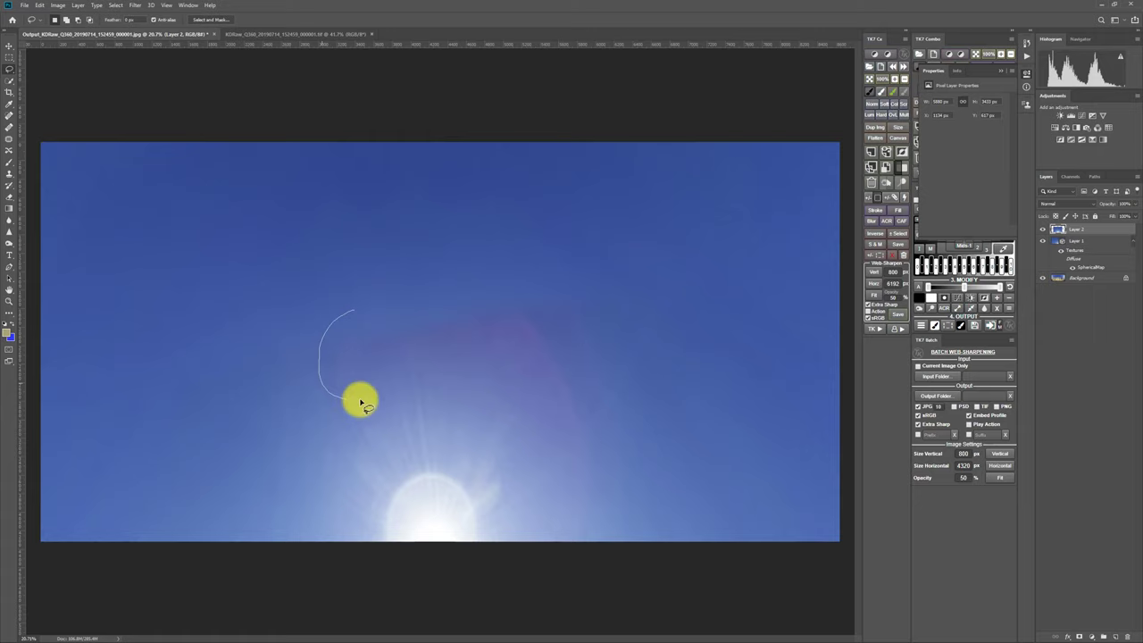
Step: Outline the purple blotch above the sun and patch it with clean blue sky
mouse_move(361, 403)
mouse_down()
mouse_move(598, 360)
mouse_move(467, 275)
mouse_move(419, 287)
mouse_up()
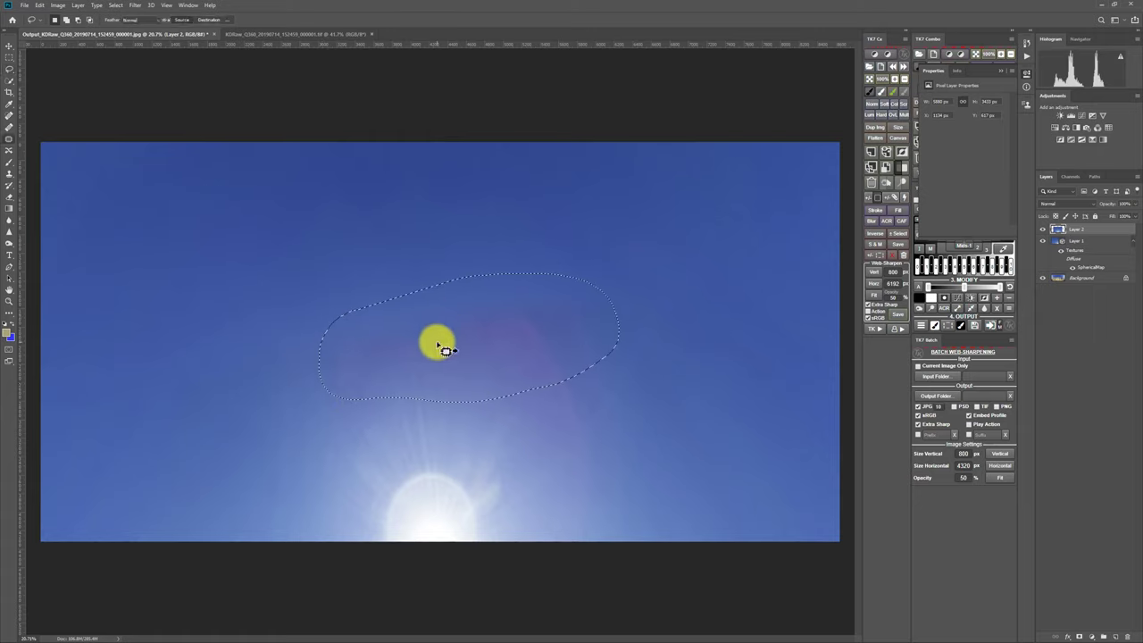
drag(492, 354, 470, 283)
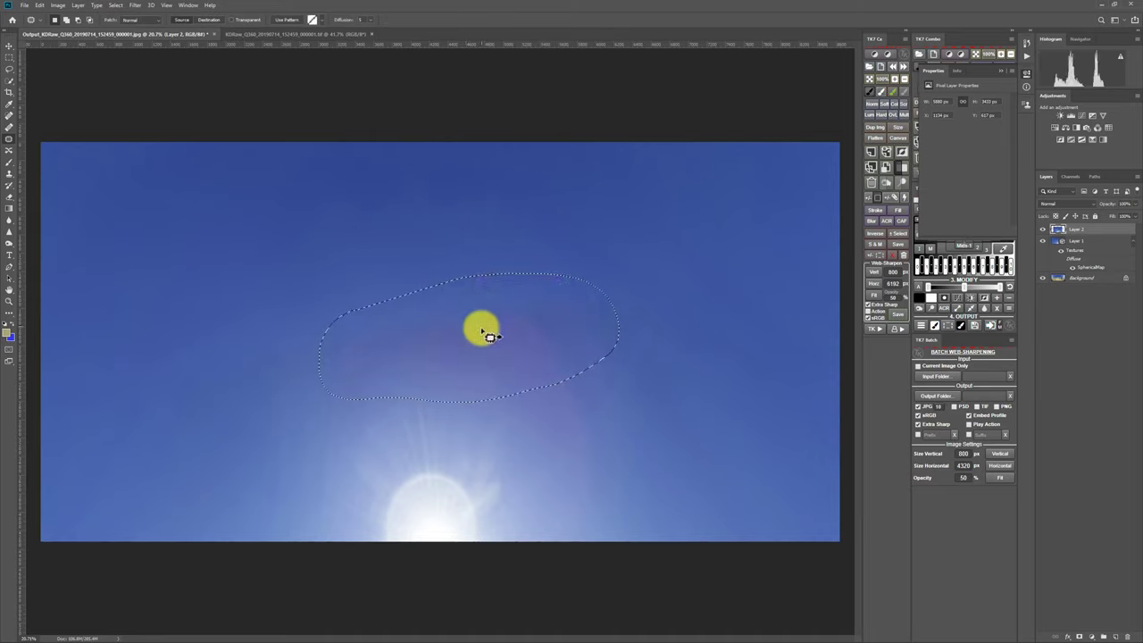
drag(503, 360, 554, 341)
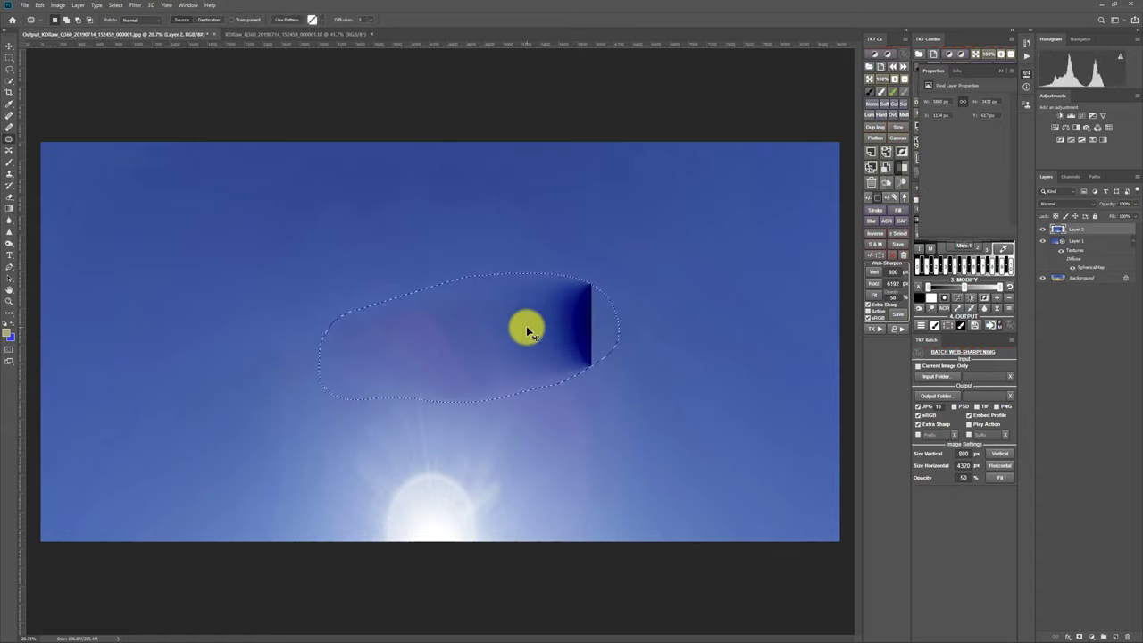
key(ctrl+d)
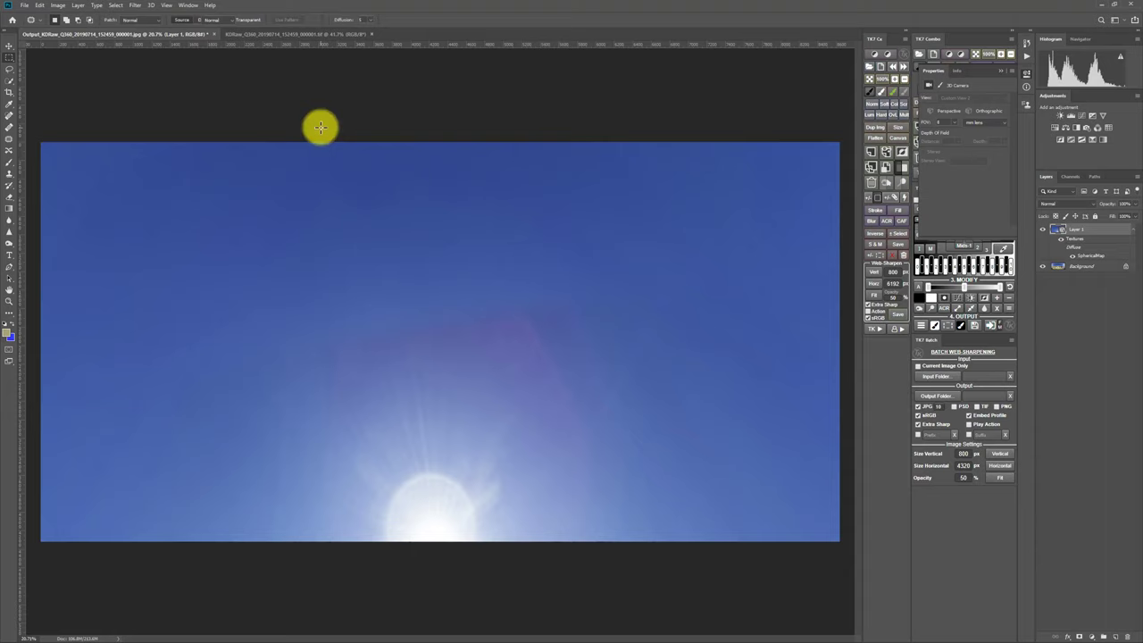
Step: Copy the whole sky view onto Layer 2 and patch the first purple spot with clean sky
key(m)
drag(44, 143, 861, 533)
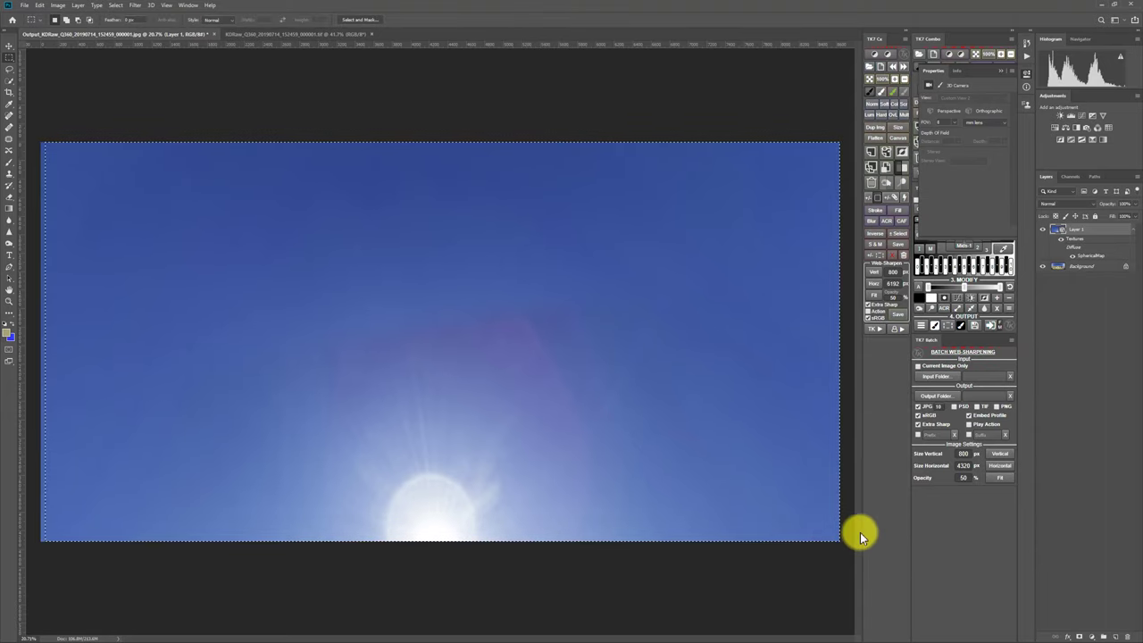
key(ctrl+j)
key(l)
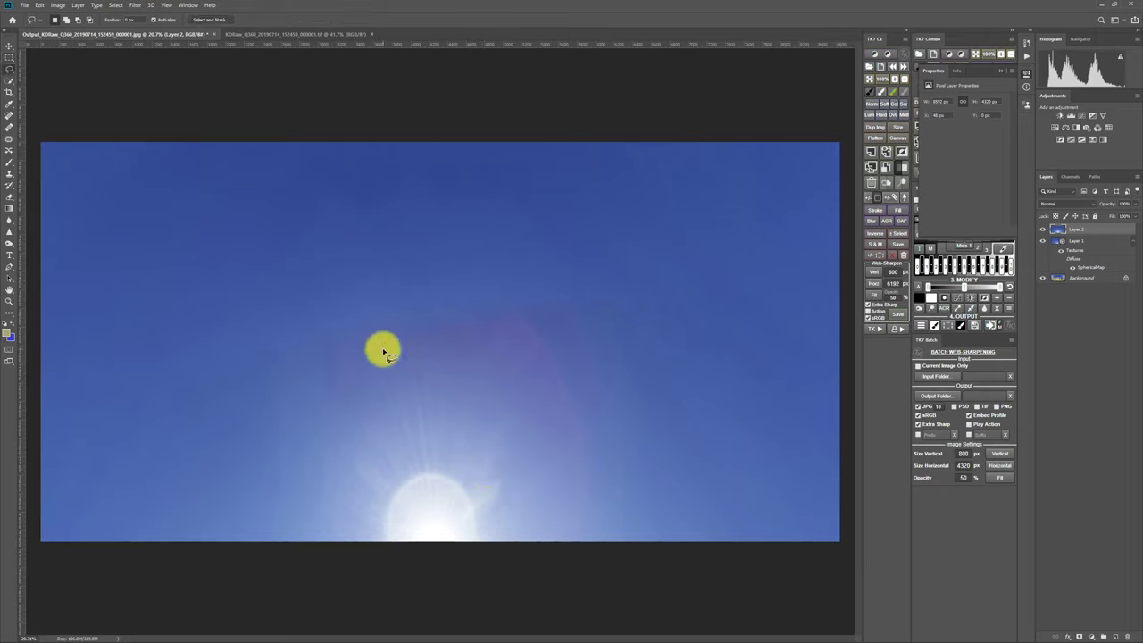
mouse_move(367, 306)
mouse_down()
mouse_move(321, 365)
mouse_move(545, 355)
mouse_move(546, 284)
mouse_move(503, 294)
mouse_up()
key(j)
drag(462, 331, 447, 255)
key(ctrl+d)
Step: Patch the remaining purple areas beside the sun, then fit the sky to the window
key(ctrl+minus)
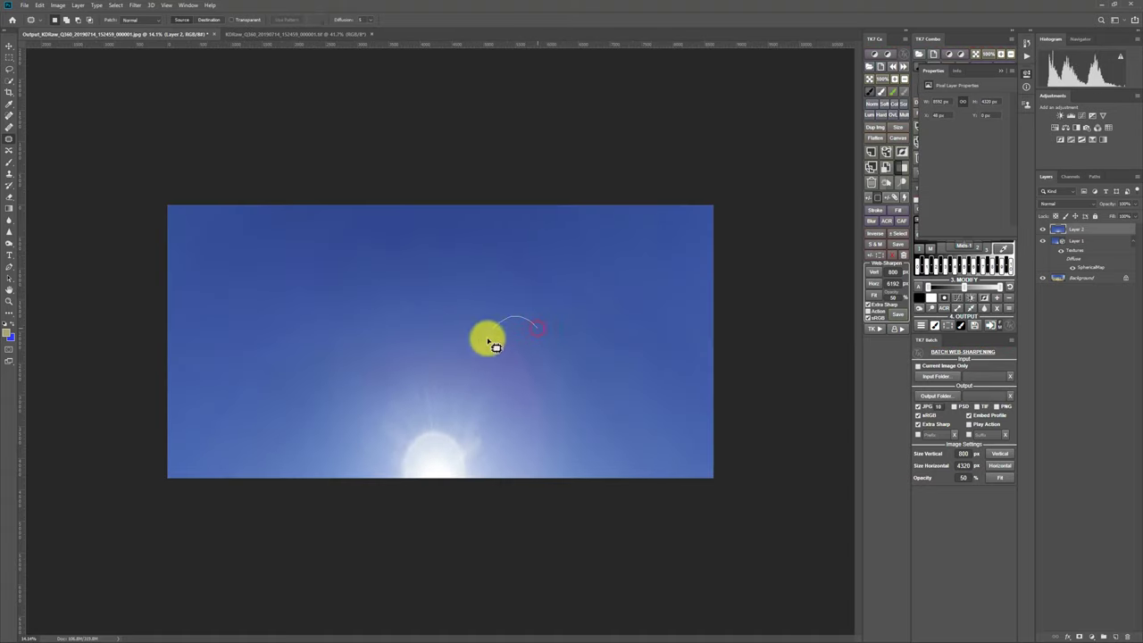
mouse_move(490, 342)
mouse_down()
mouse_move(530, 405)
mouse_move(583, 398)
mouse_move(580, 296)
mouse_up()
key(ctrl+minus)
mouse_move(389, 335)
mouse_down()
mouse_move(390, 385)
mouse_move(474, 378)
mouse_move(510, 399)
mouse_move(567, 383)
mouse_move(549, 336)
mouse_move(502, 315)
mouse_move(493, 278)
mouse_up()
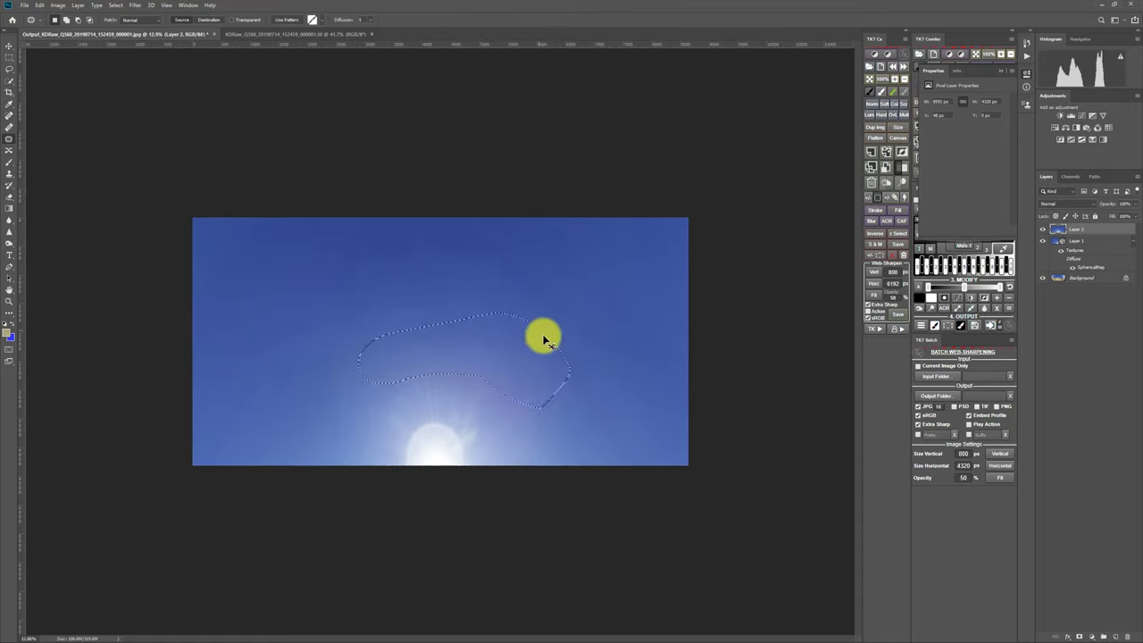
mouse_move(558, 345)
mouse_down()
mouse_move(515, 401)
mouse_move(574, 388)
mouse_move(560, 345)
mouse_up()
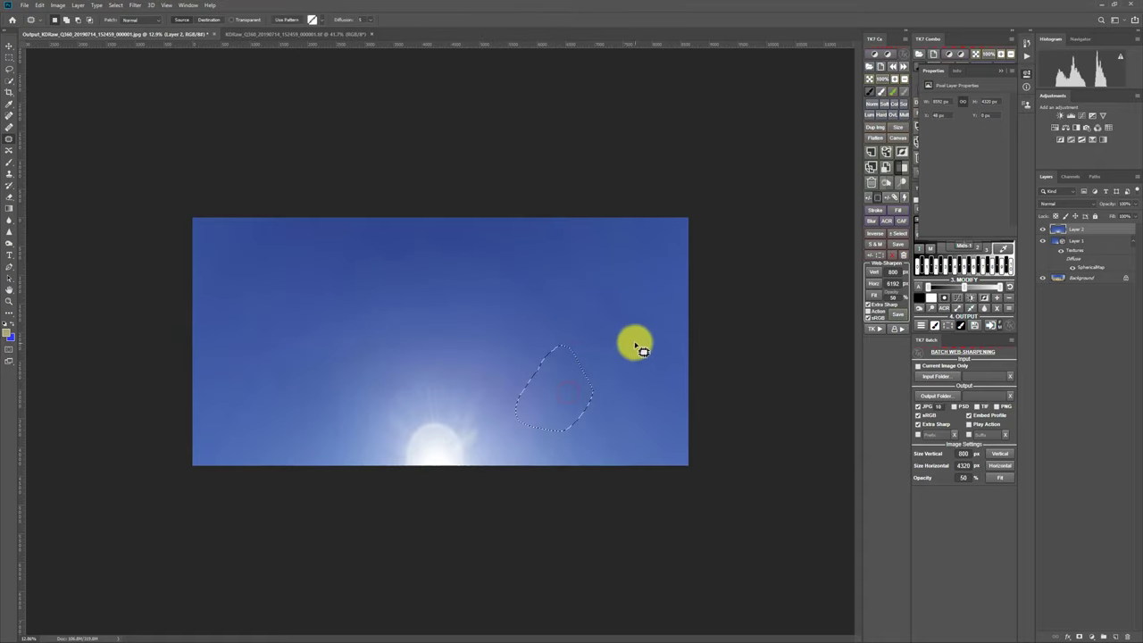
key(ctrl+d)
key(ctrl+minus)
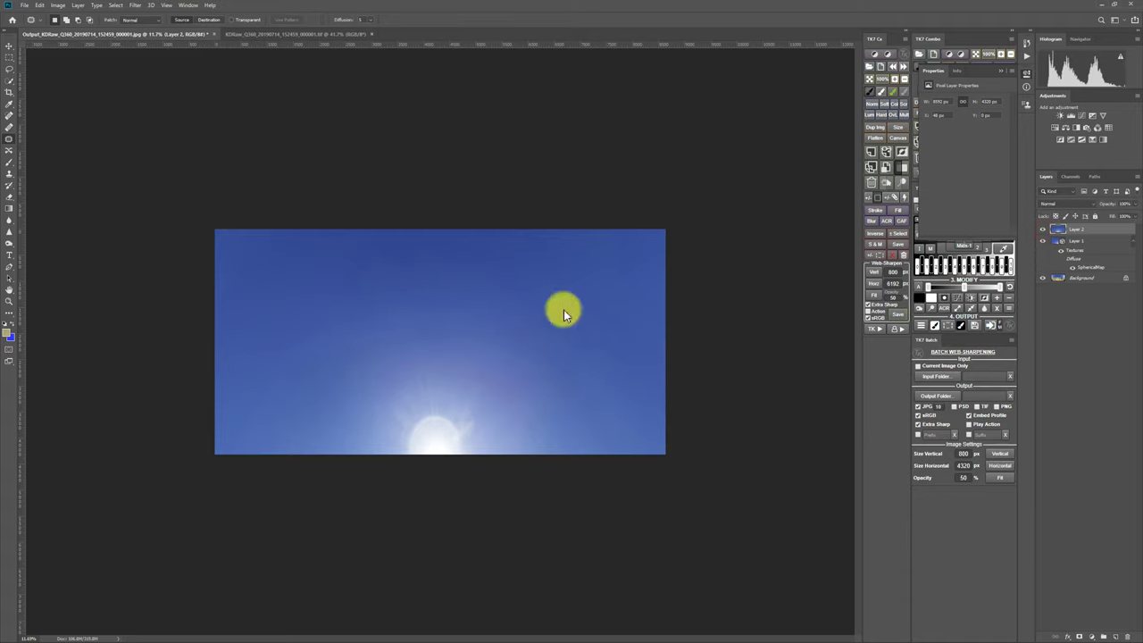
key(ctrl+0)
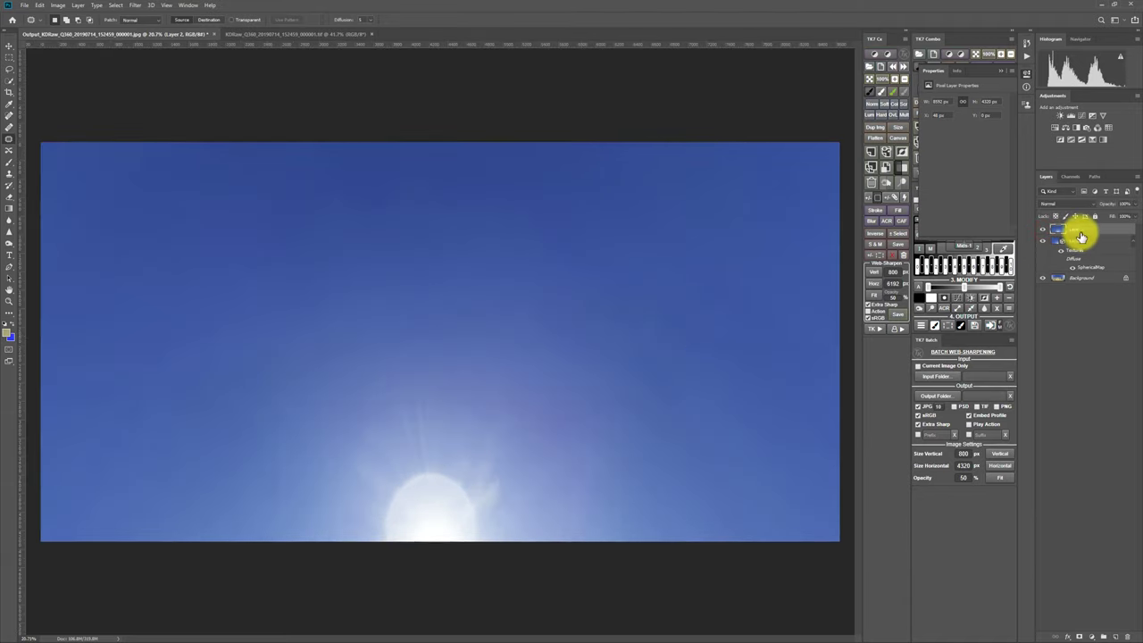
Step: Merge Layer 2 down into spherical-panorama Layer 1 and orbit the view to check the sun area
right_click(1080, 236)
click(1040, 489)
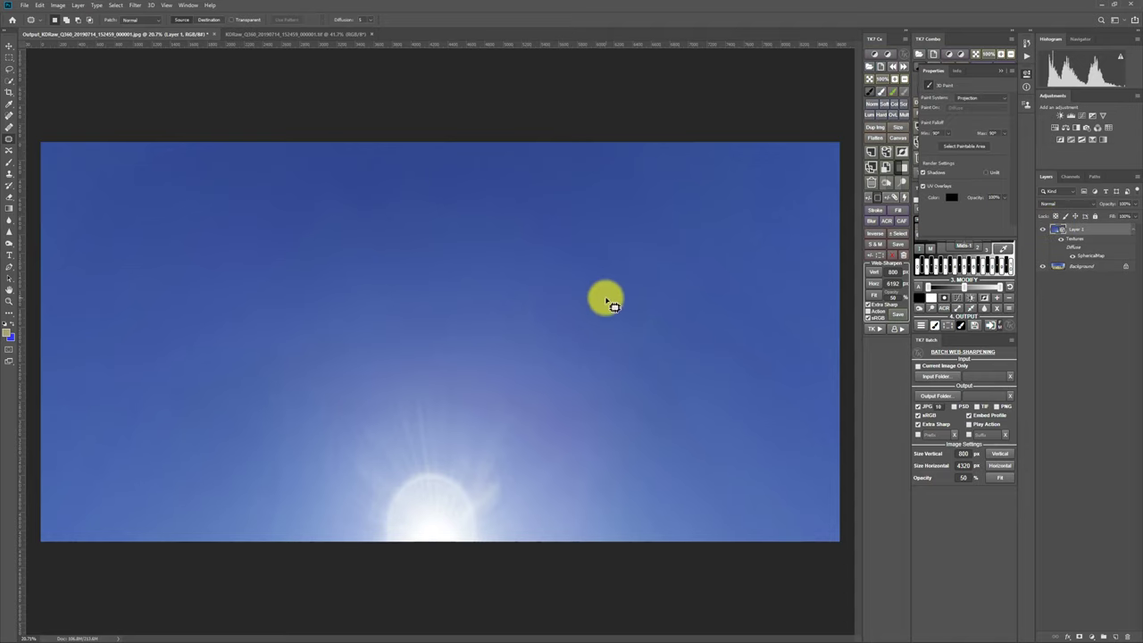
key(v)
drag(587, 311, 360, 385)
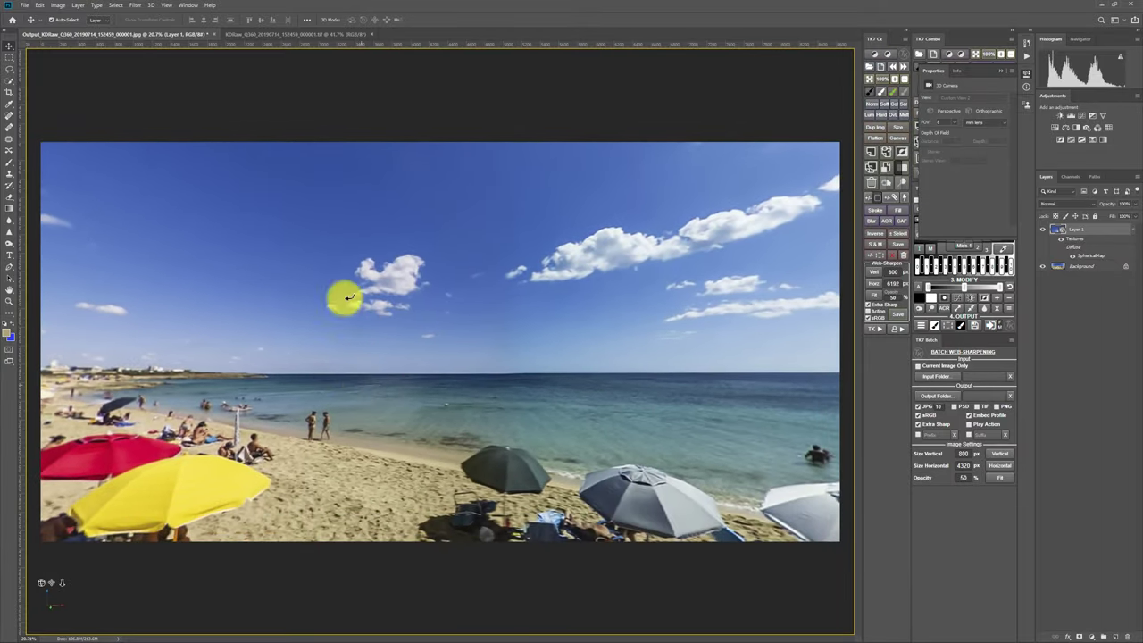
Step: Marquee the sky-and-sea area of the view and copy it onto new Layer 2
key(m)
drag(205, 182, 709, 533)
key(ctrl+j)
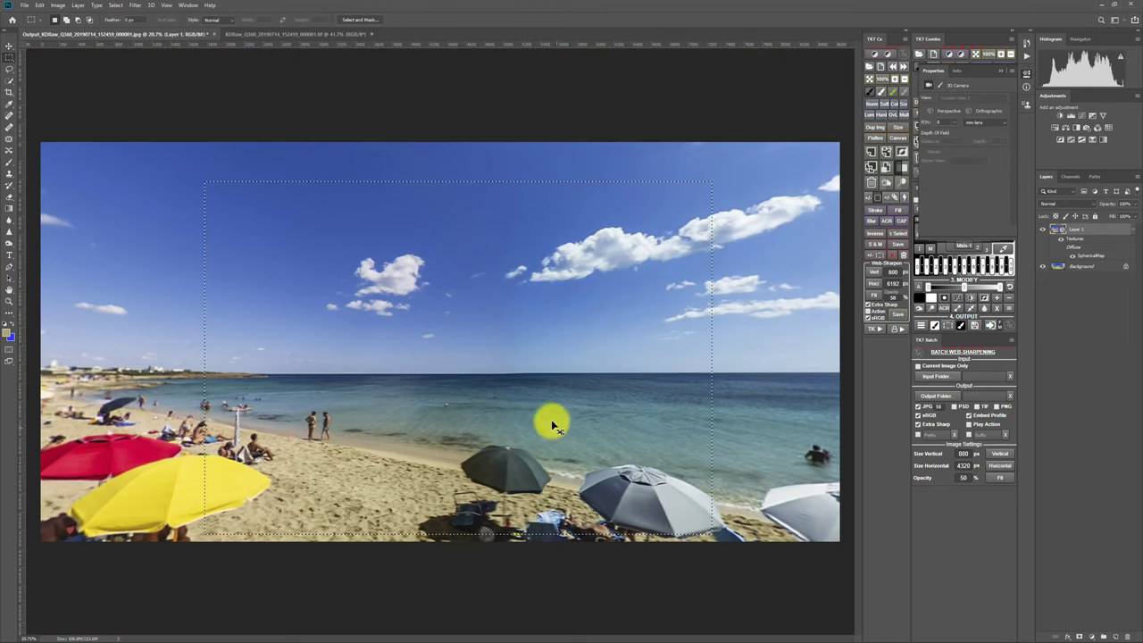
Step: Zoom in and out around the horizon to inspect the stitch seam
key(z)
click(482, 356)
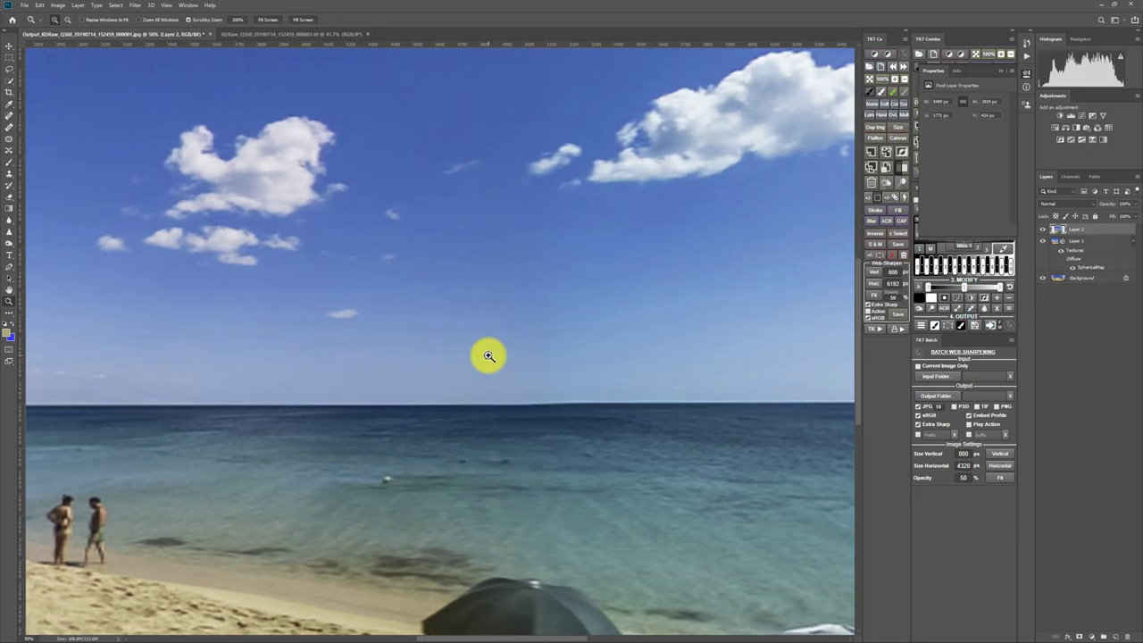
alt+click(408, 238)
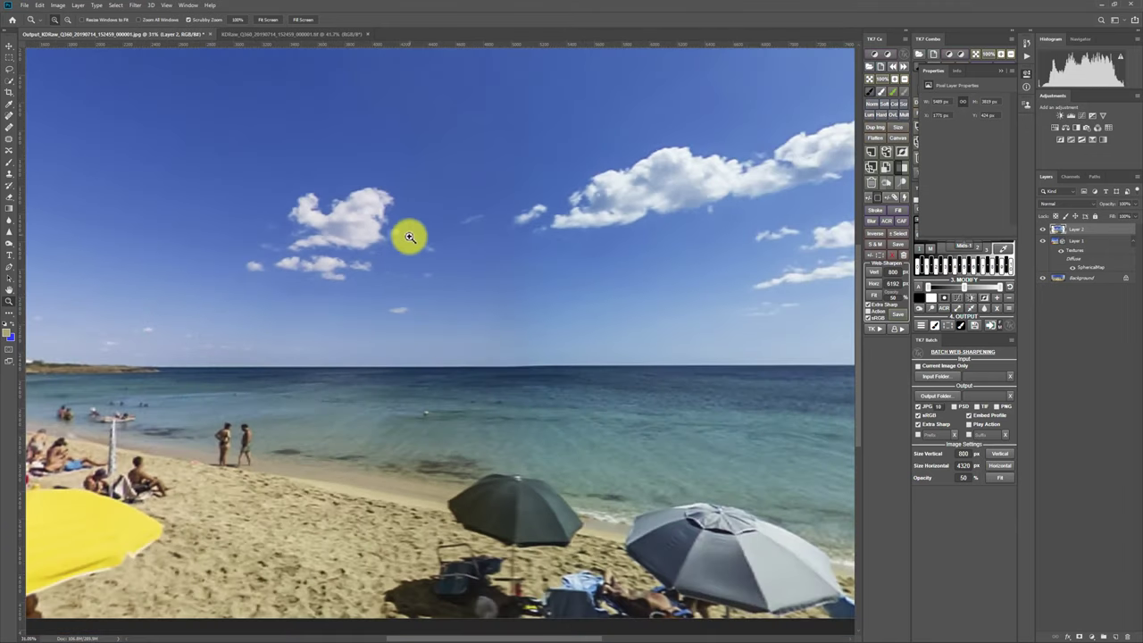
key(ctrl+0)
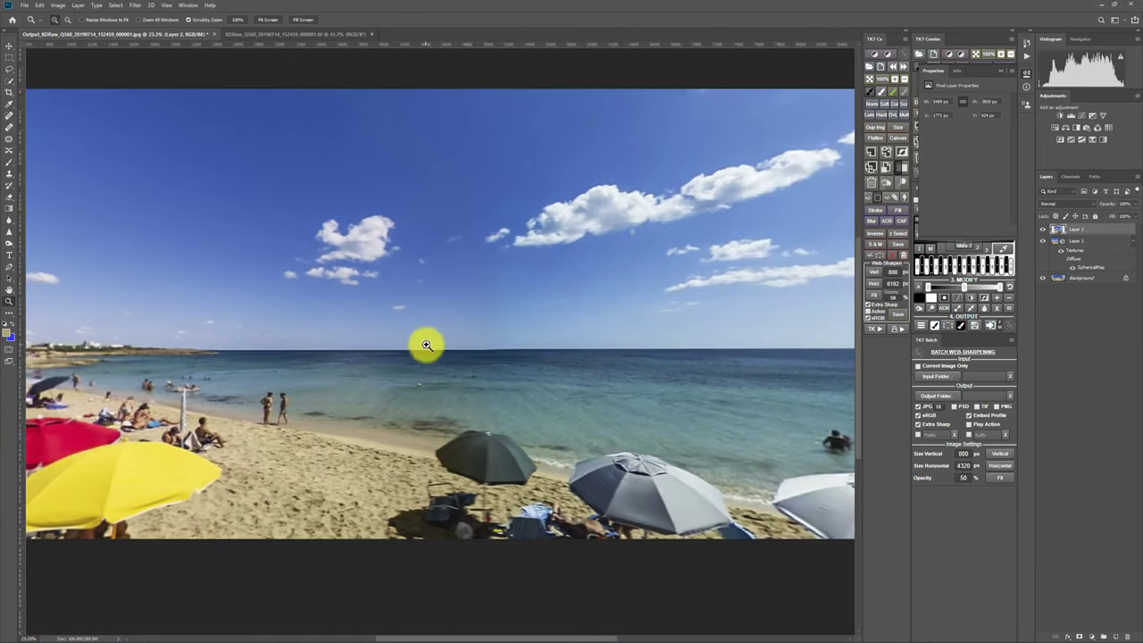
click(456, 331)
alt+click(625, 286)
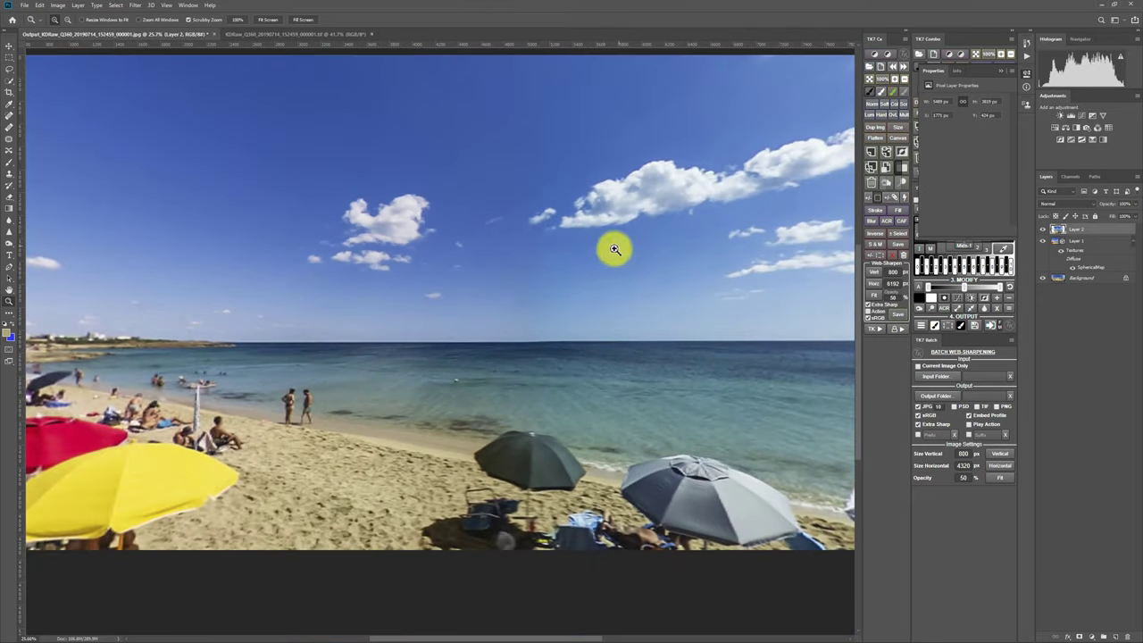
alt+click(606, 305)
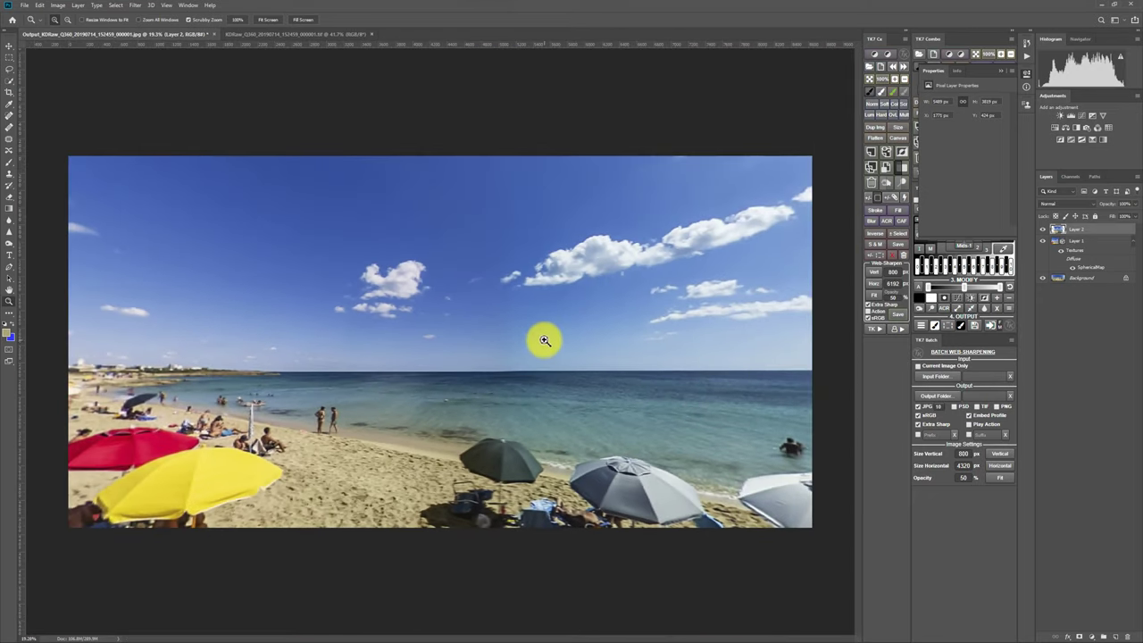
Step: Set the Clone Stamp to Color mode, sampling from the Current Layer
key(s)
scroll(531, 315, up, 1)
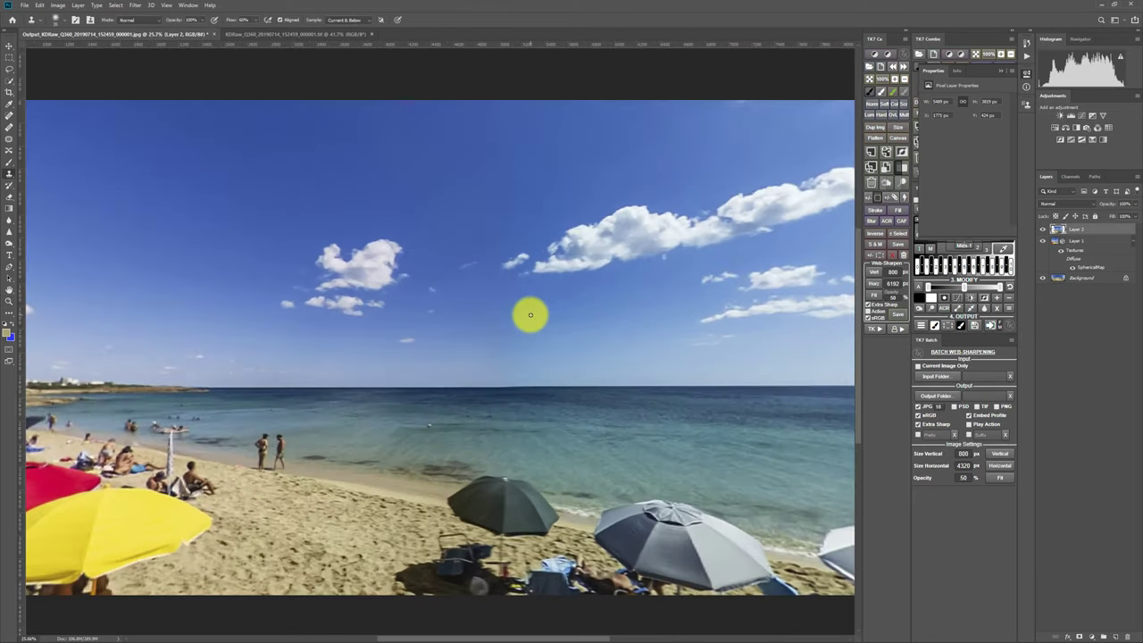
scroll(522, 317, down, 1)
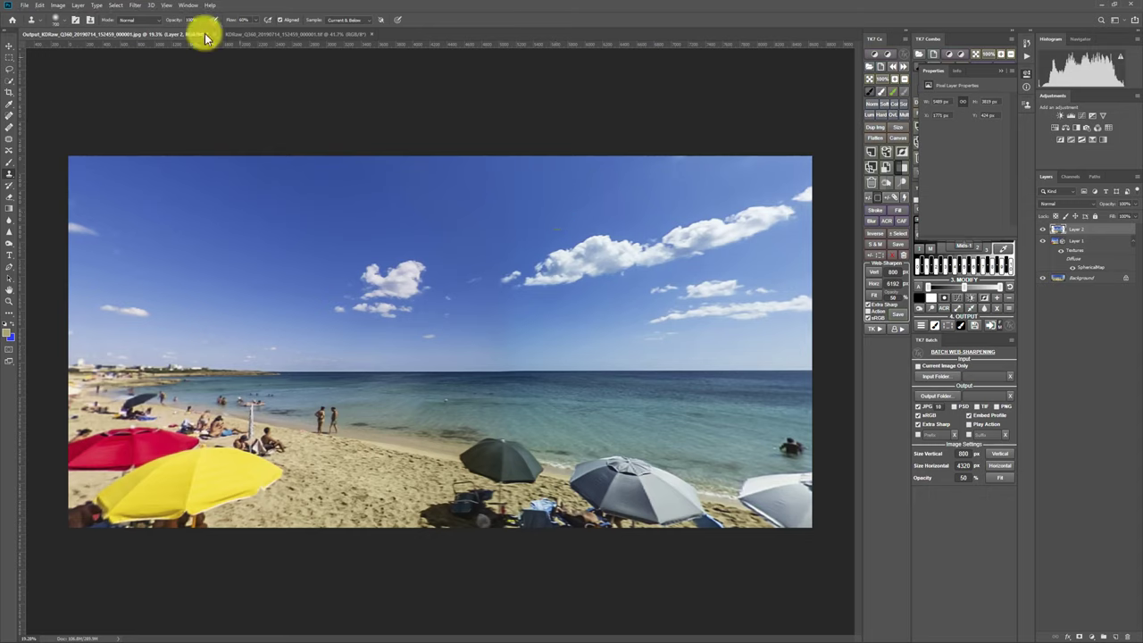
click(158, 20)
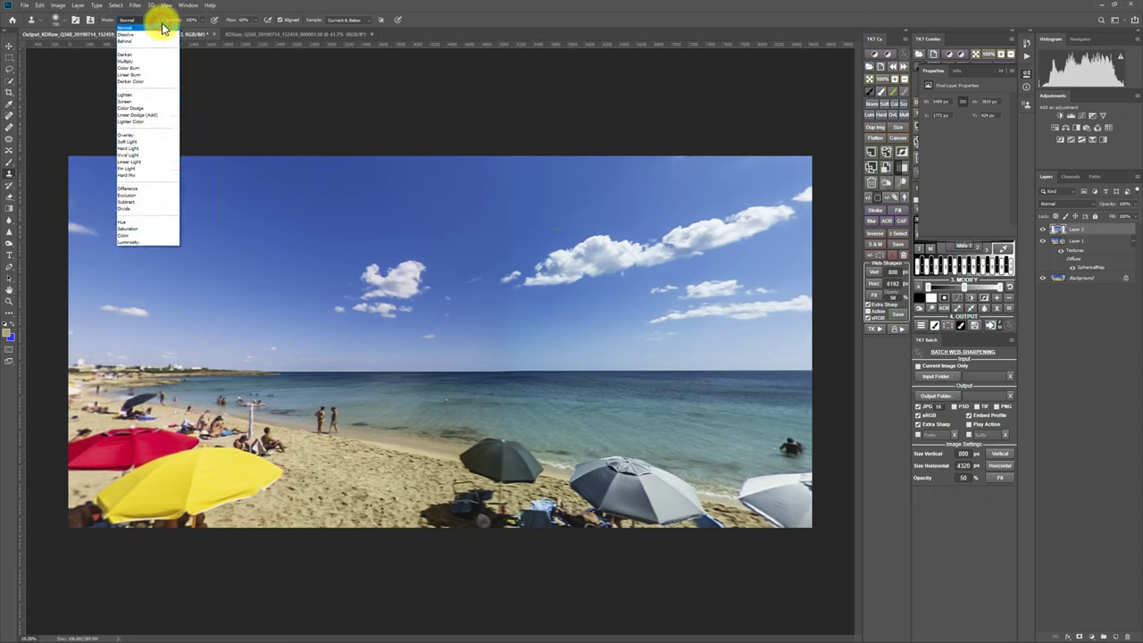
click(148, 234)
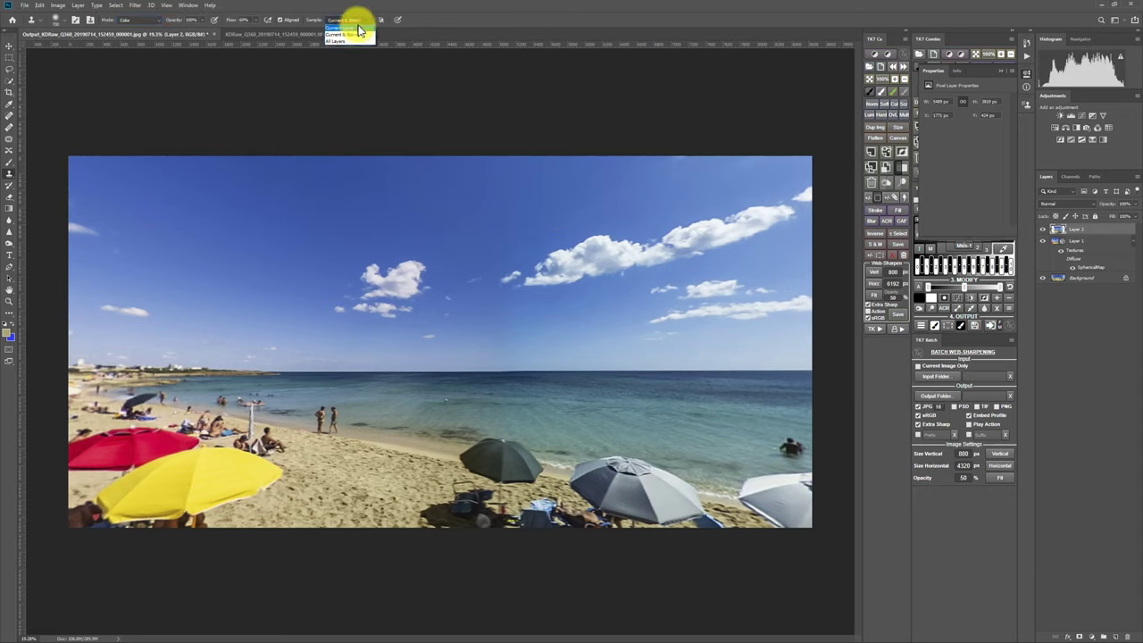
click(357, 28)
Step: Sample sky colour near the horizon and paint it over the seam in two places
alt+click(546, 202)
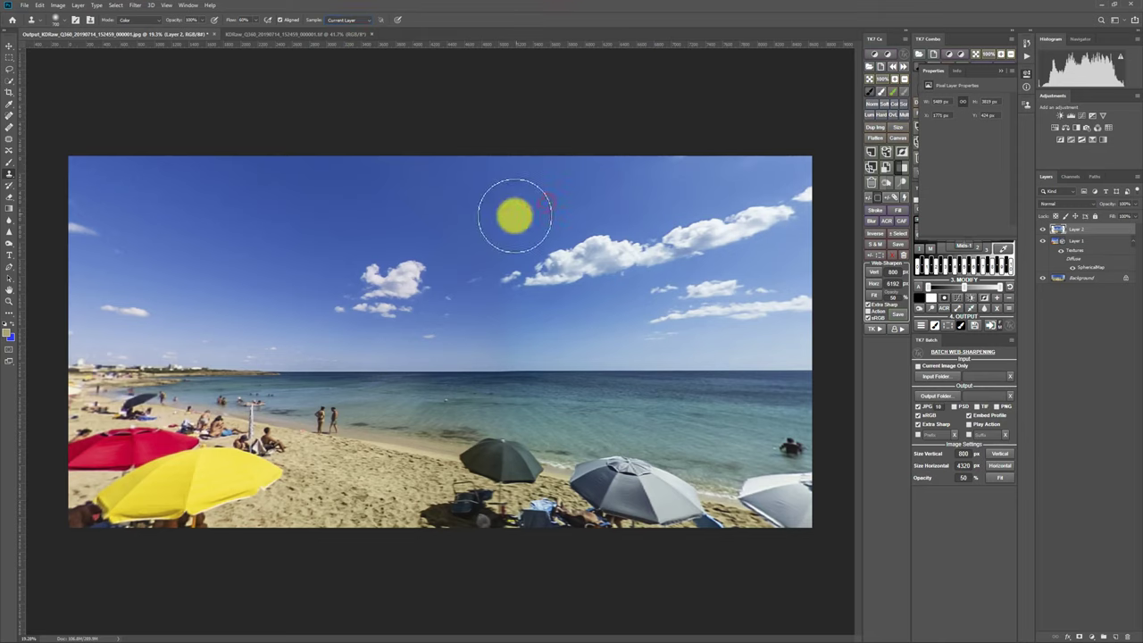
alt+click(561, 369)
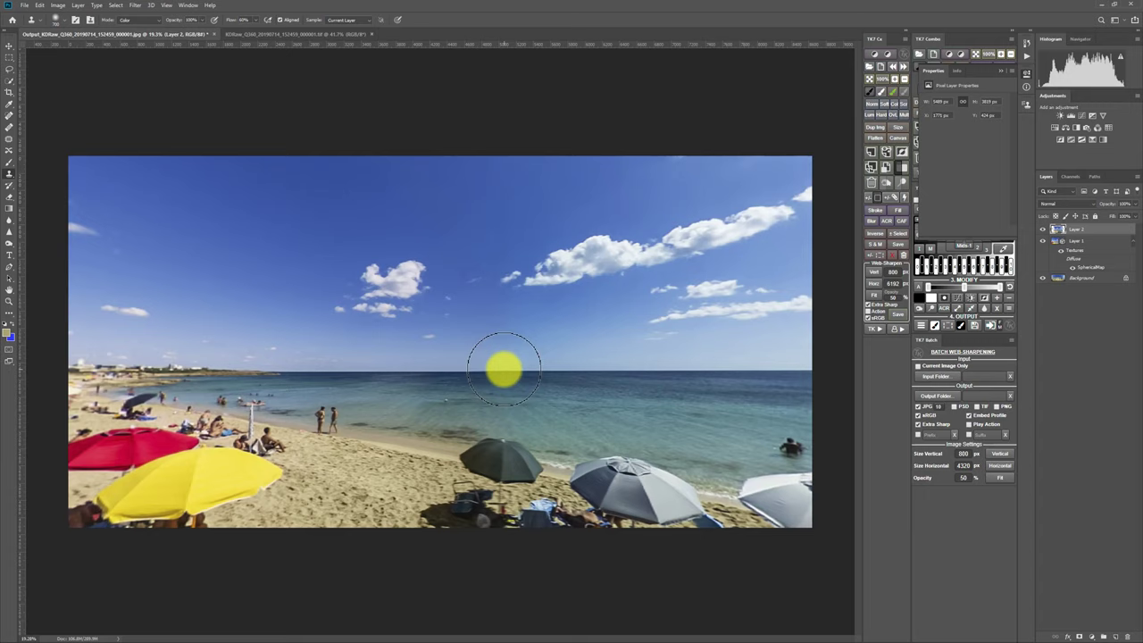
drag(505, 327, 509, 338)
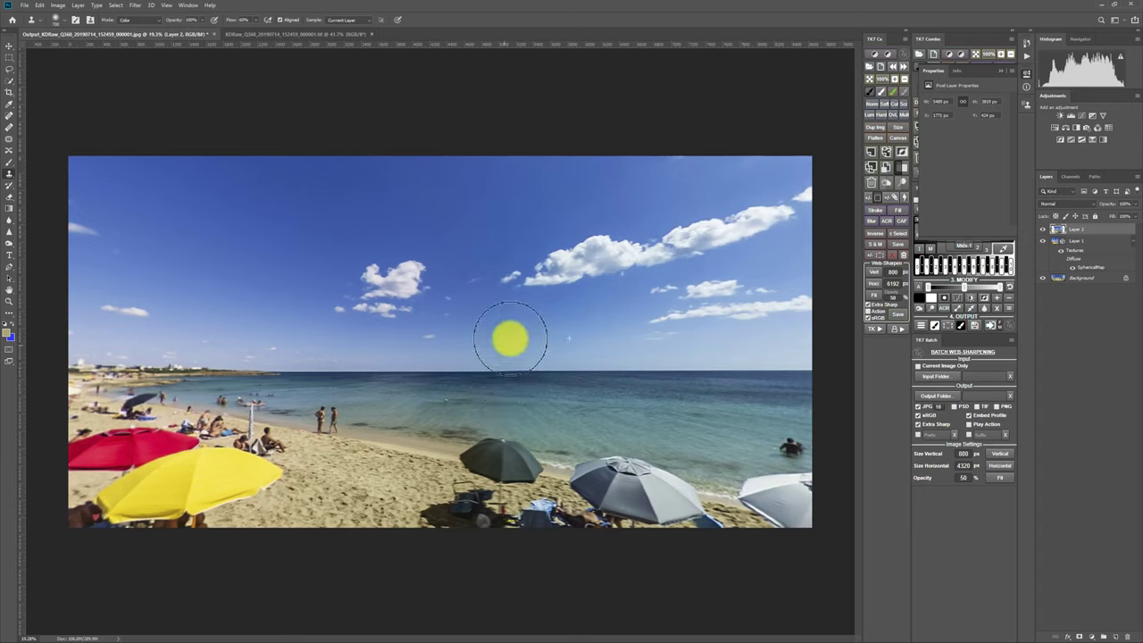
alt+click(549, 198)
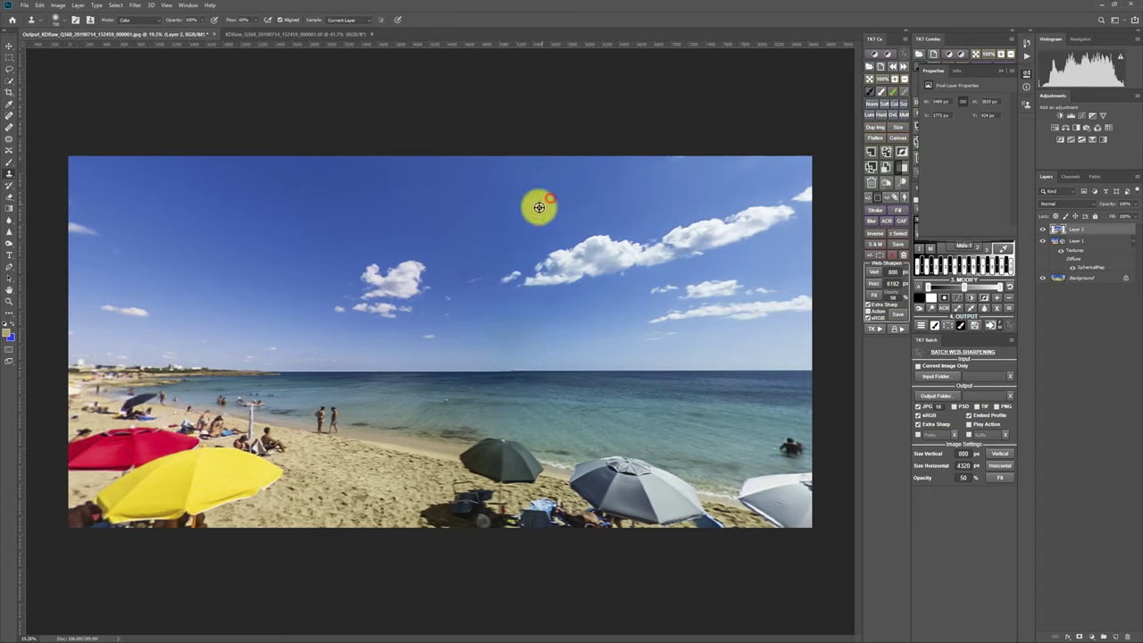
alt+click(571, 353)
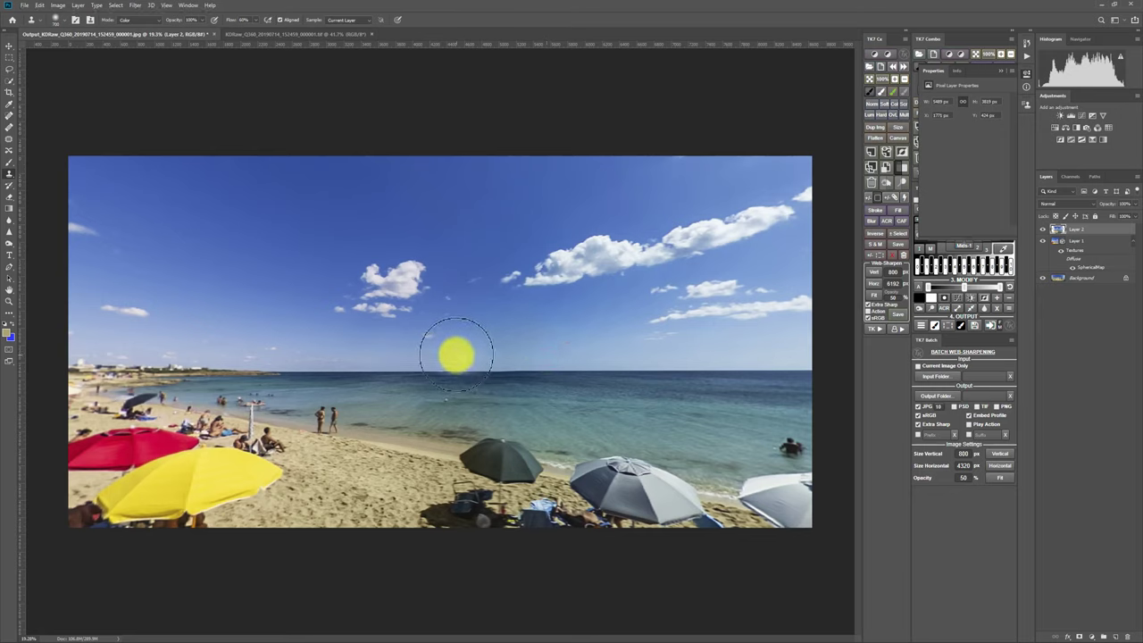
drag(456, 353, 444, 346)
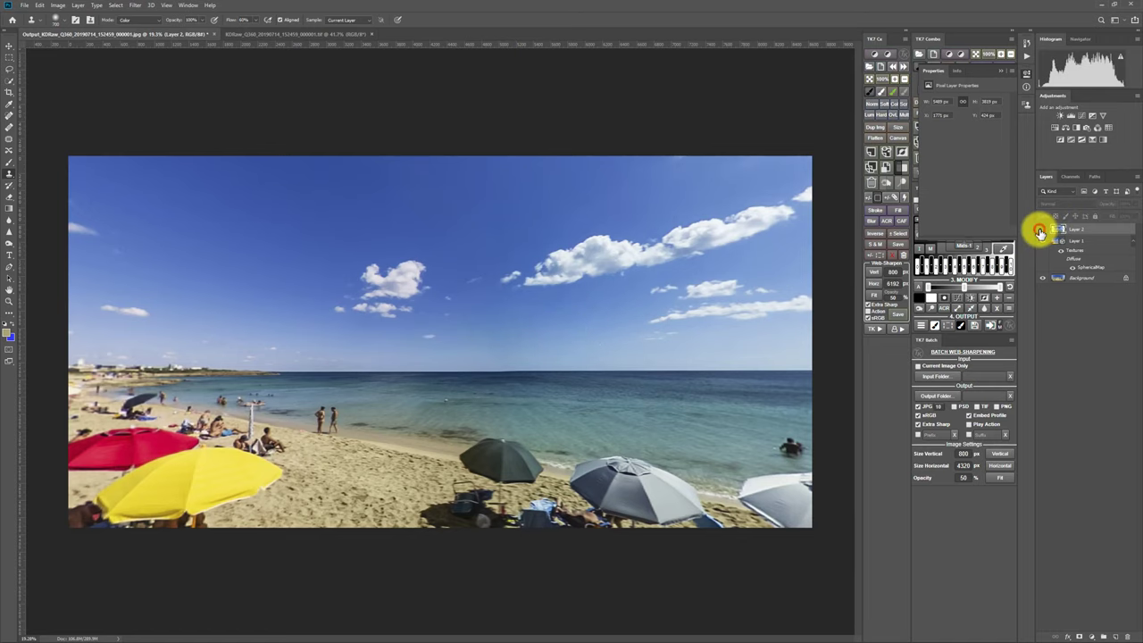
Step: Merge Layer 2 into the 3D panorama layer with Ctrl+E and orbit up to check the sky
scroll(556, 326, up, 3)
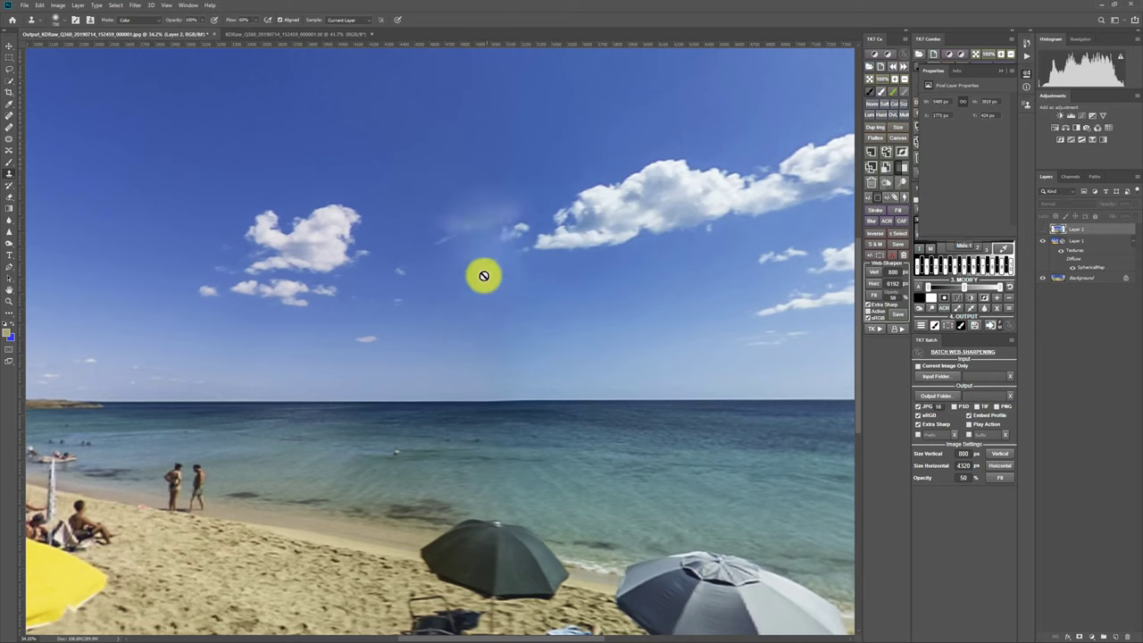
scroll(485, 271, up, 1)
scroll(496, 321, down, 3)
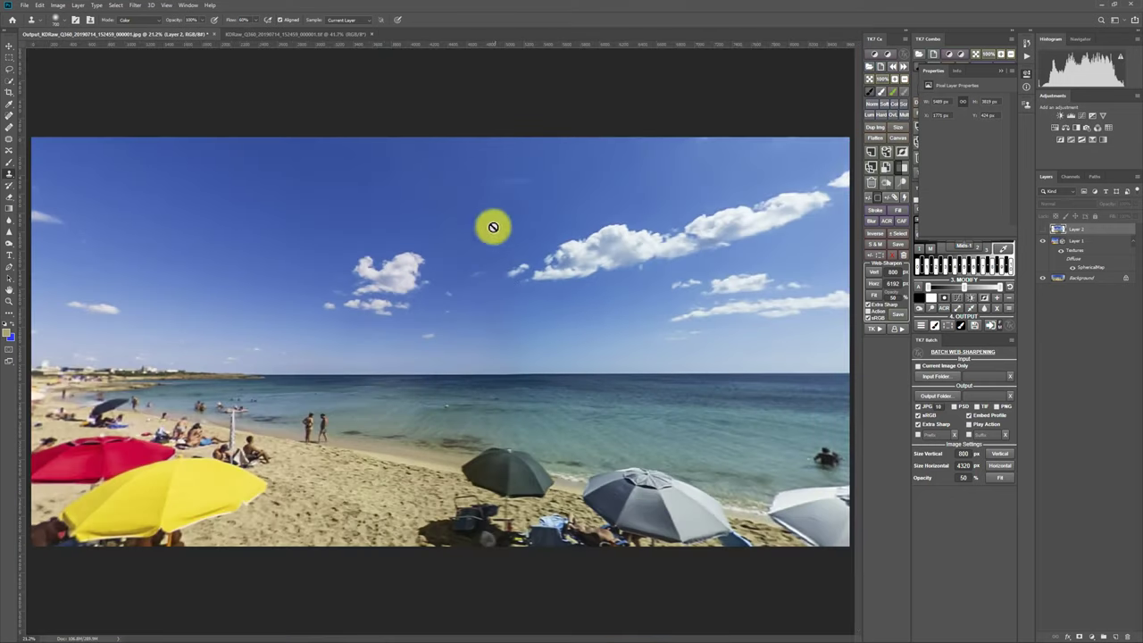
click(1064, 230)
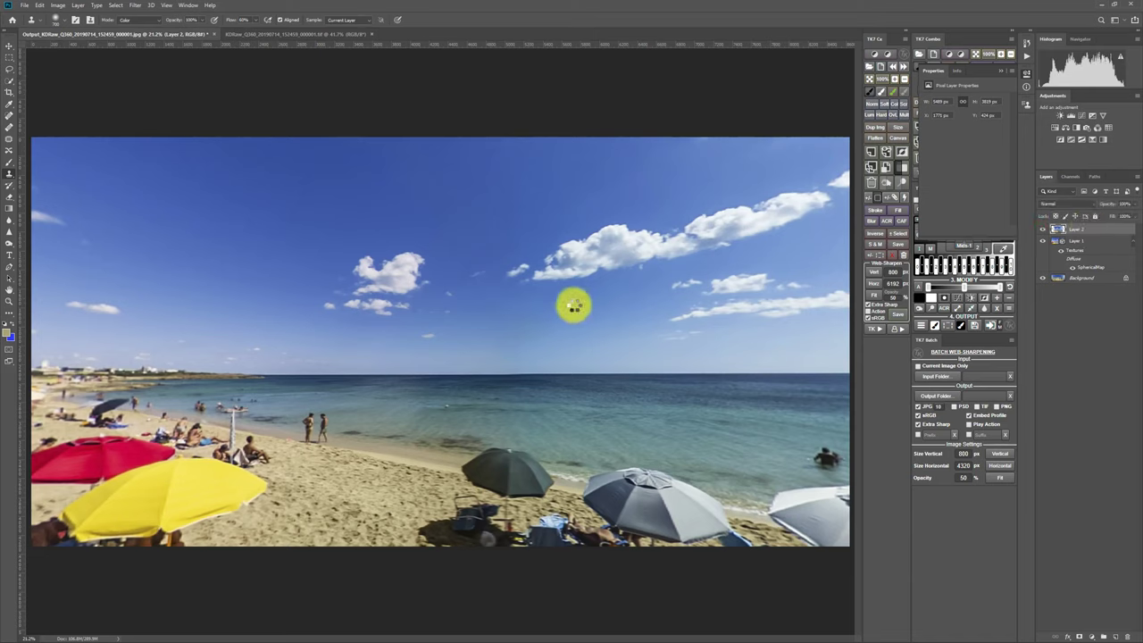
key(ctrl+e)
key(v)
drag(574, 316, 329, 411)
scroll(543, 322, down, 3)
scroll(502, 329, up, 2)
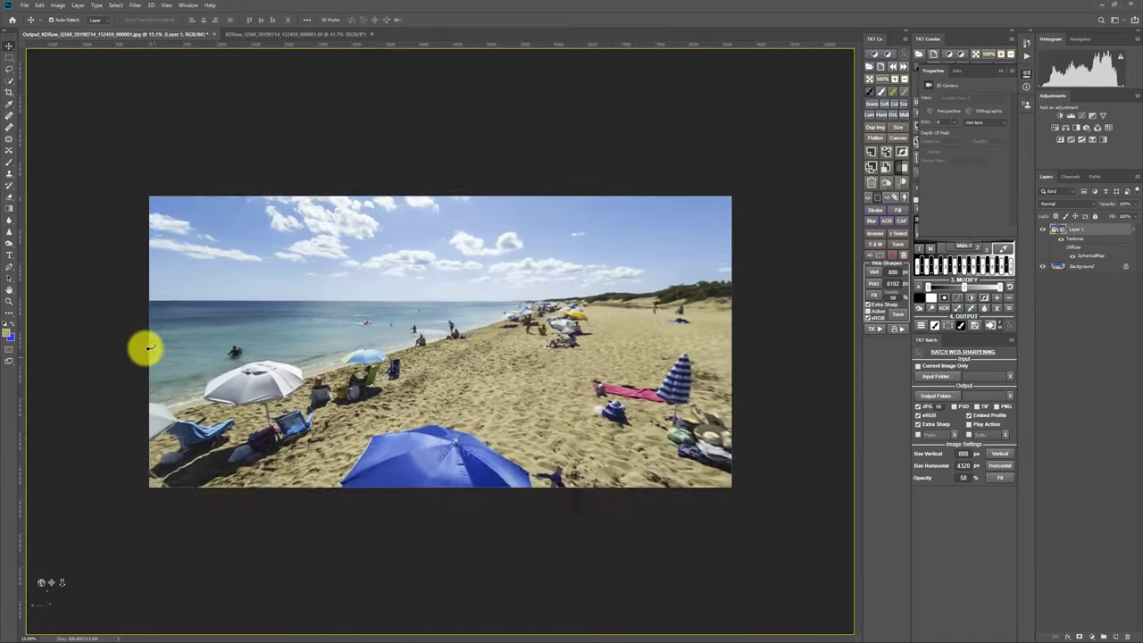
drag(121, 340, 122, 339)
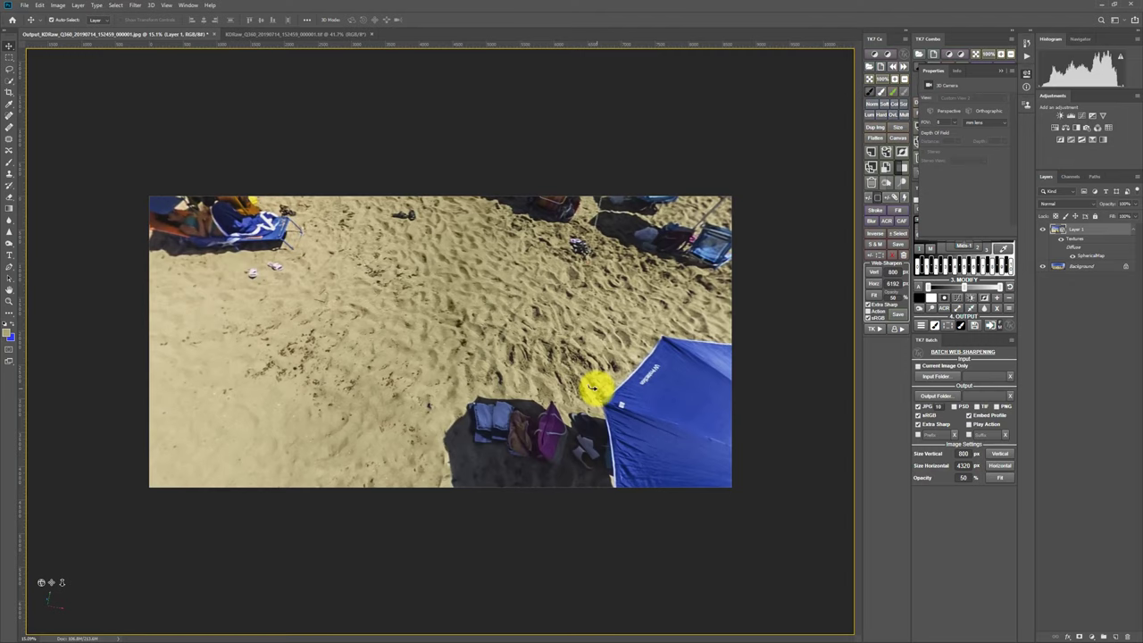
drag(593, 389, 404, 358)
key(ctrl+z)
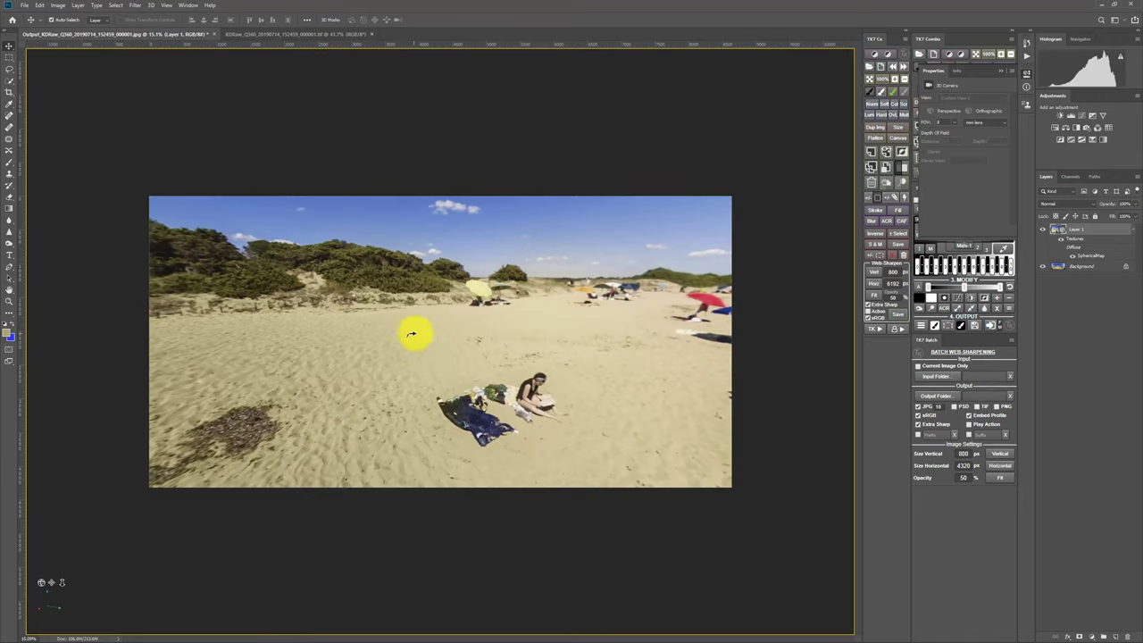
drag(518, 357, 316, 355)
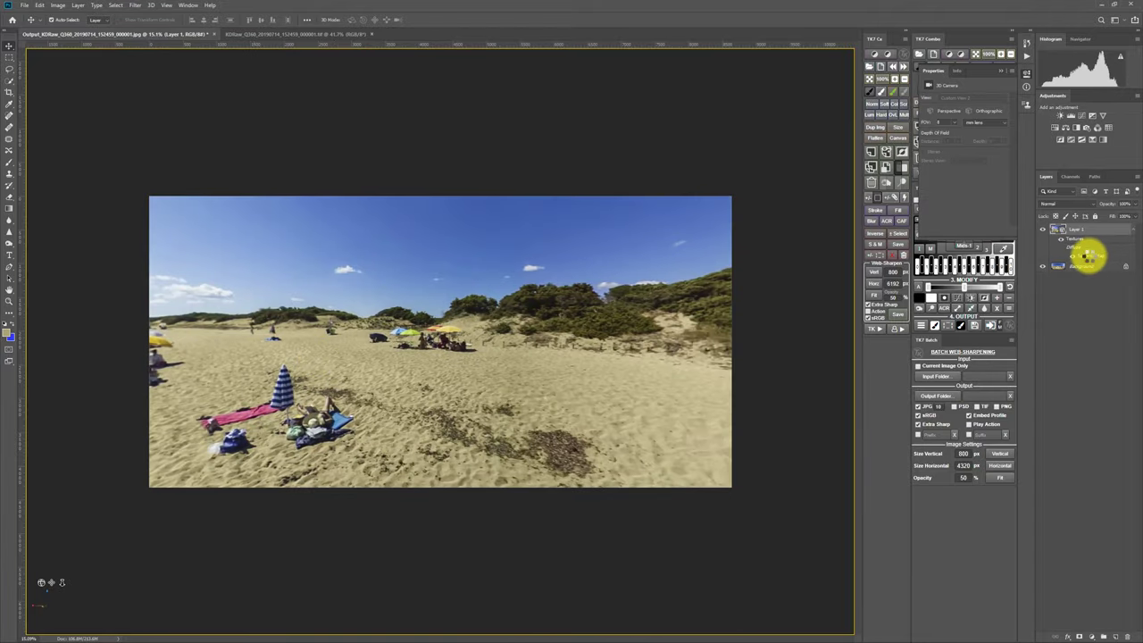
Step: Open the flat panorama texture and duplicate its Layer 1 into the original output JPEG
double_click(1091, 256)
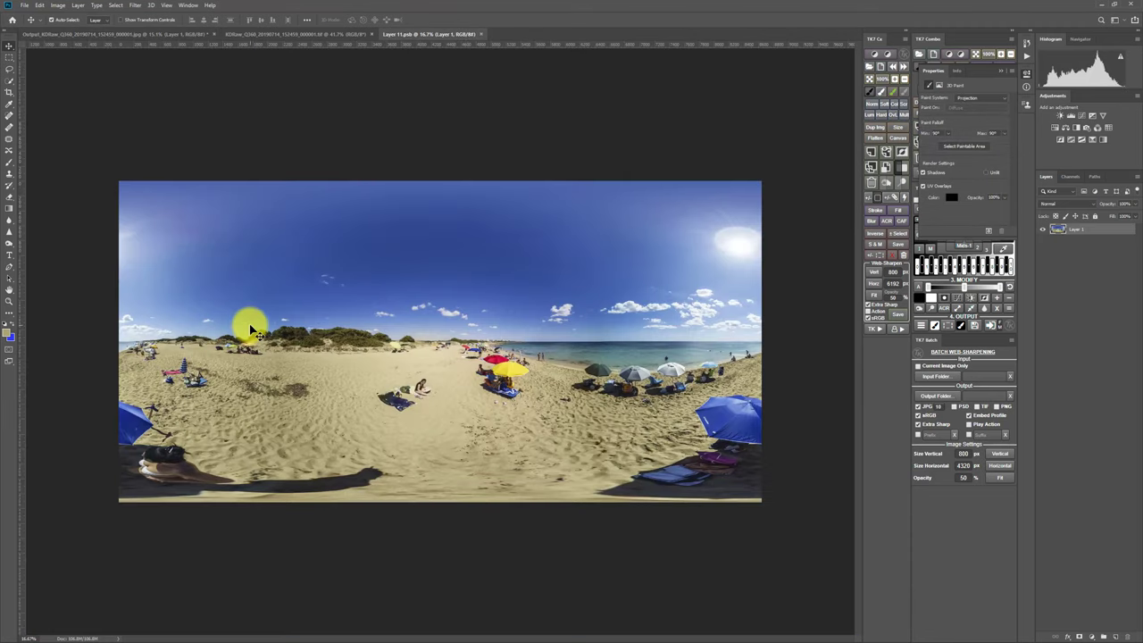
right_click(1090, 232)
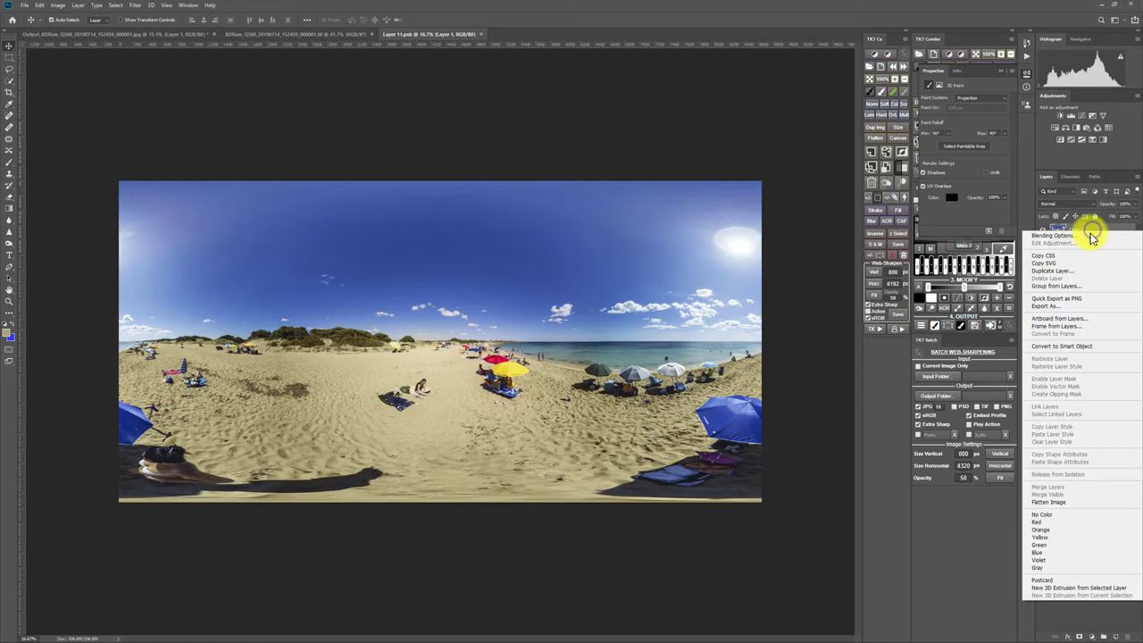
click(1069, 269)
click(438, 237)
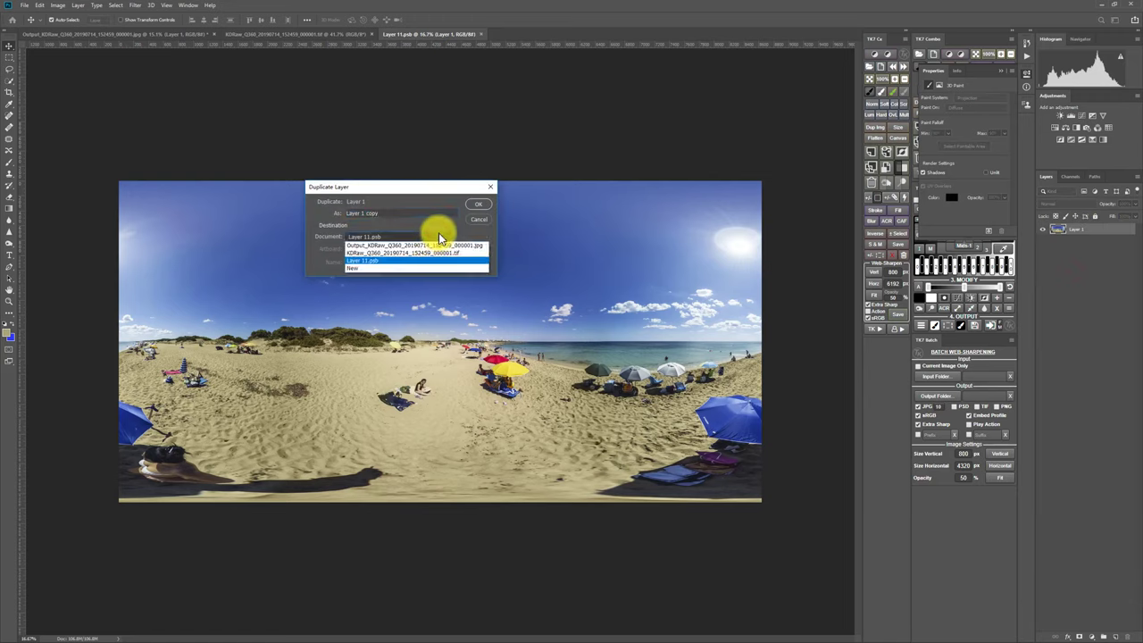
click(437, 245)
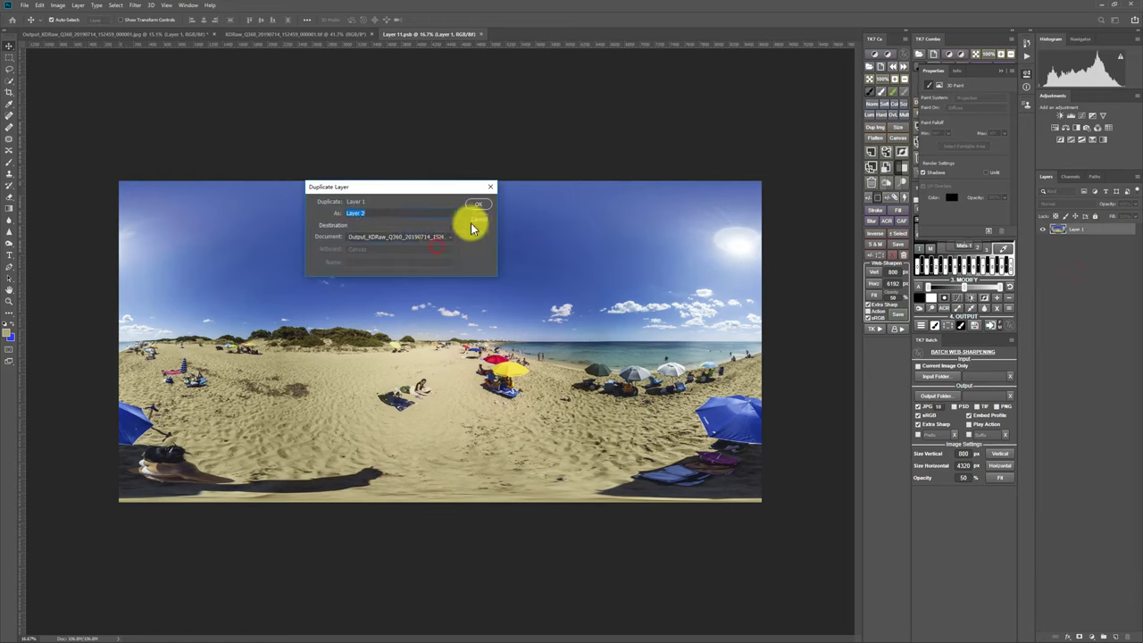
click(479, 204)
Step: Close the texture, then in the output JPEG remove the 3D layer and merge Layer 2 into the Background
click(479, 36)
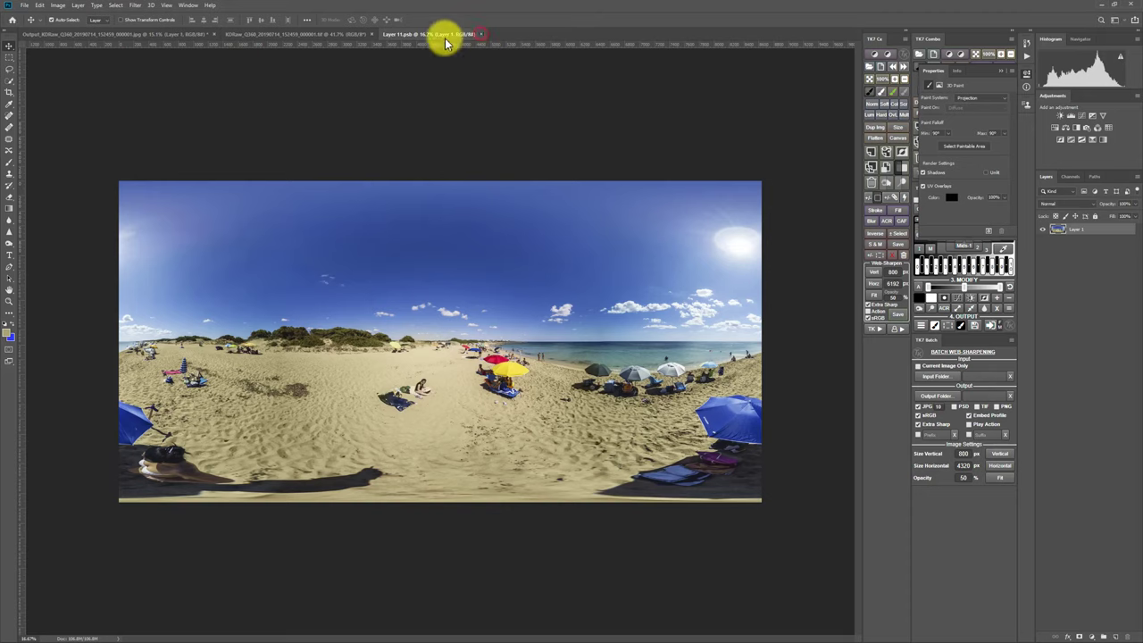
click(170, 36)
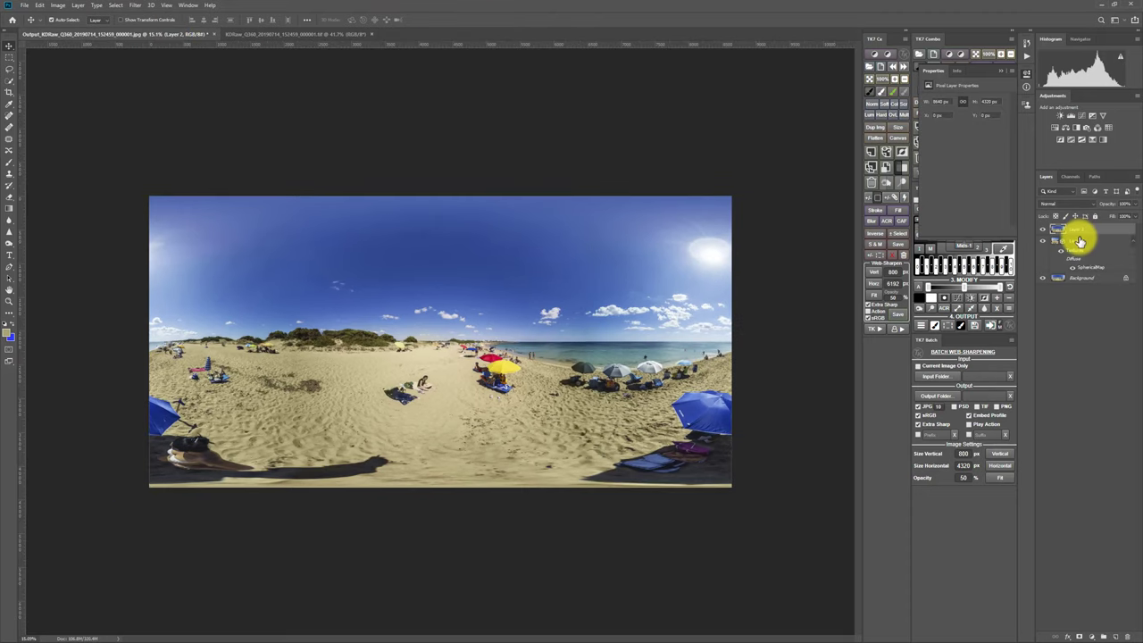
click(1071, 243)
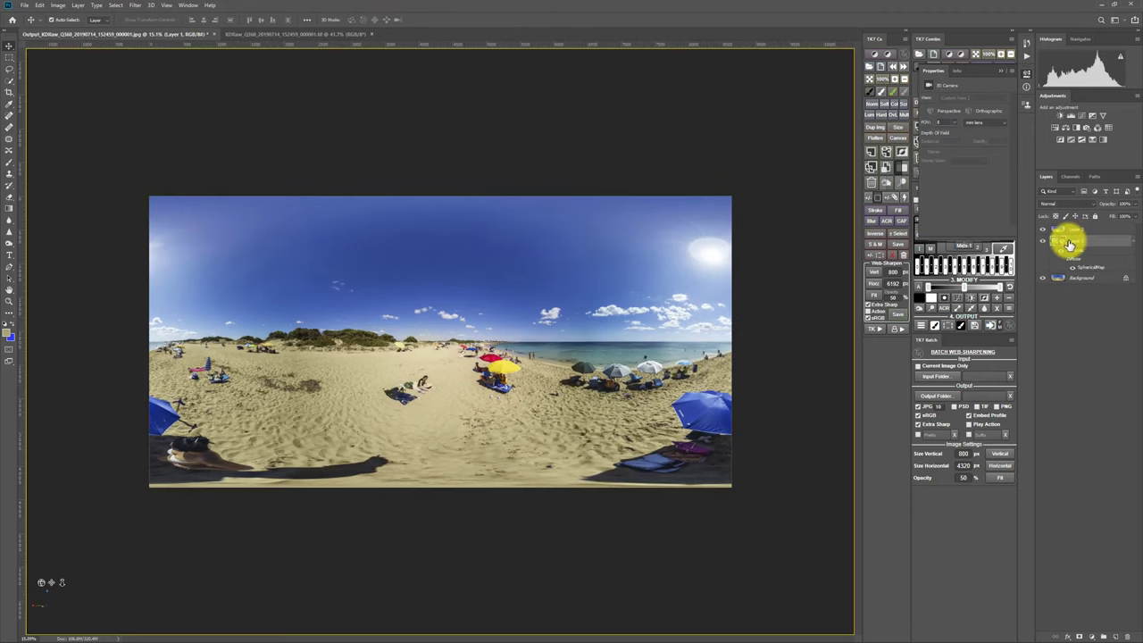
key(ctrl+e)
click(1078, 231)
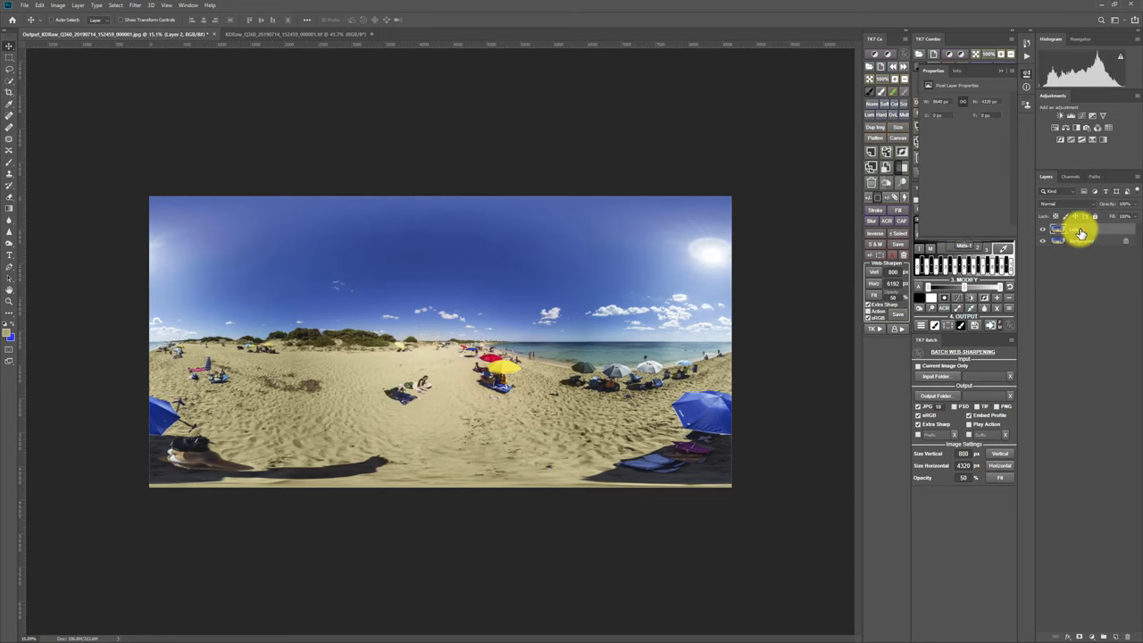
key(ctrl+e)
scroll(381, 397, up, 3)
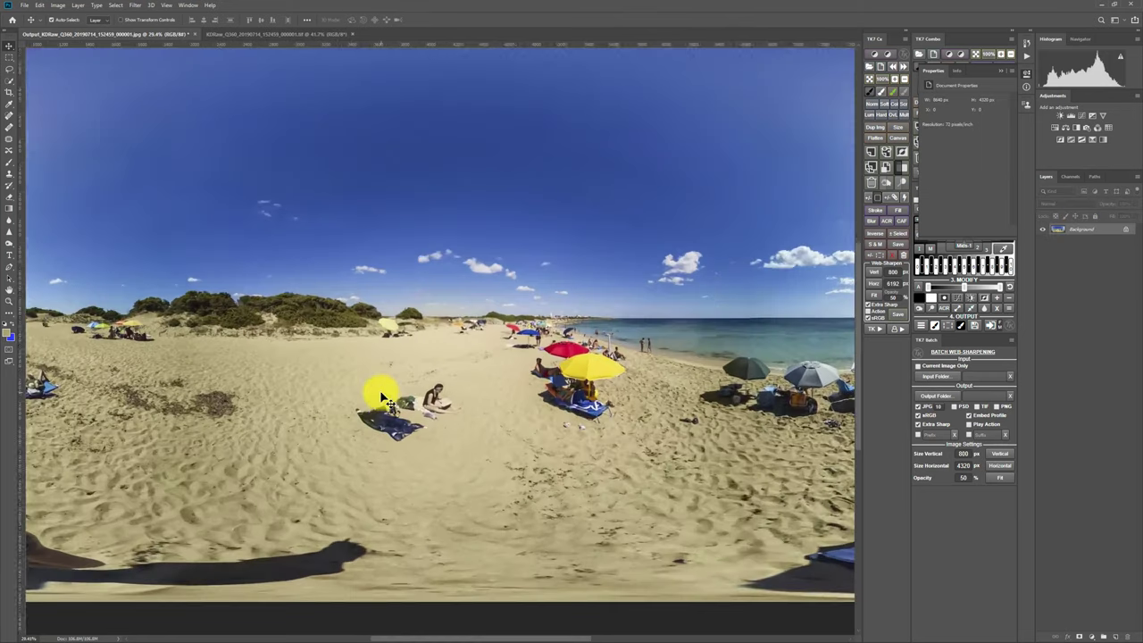
scroll(380, 397, down, 2)
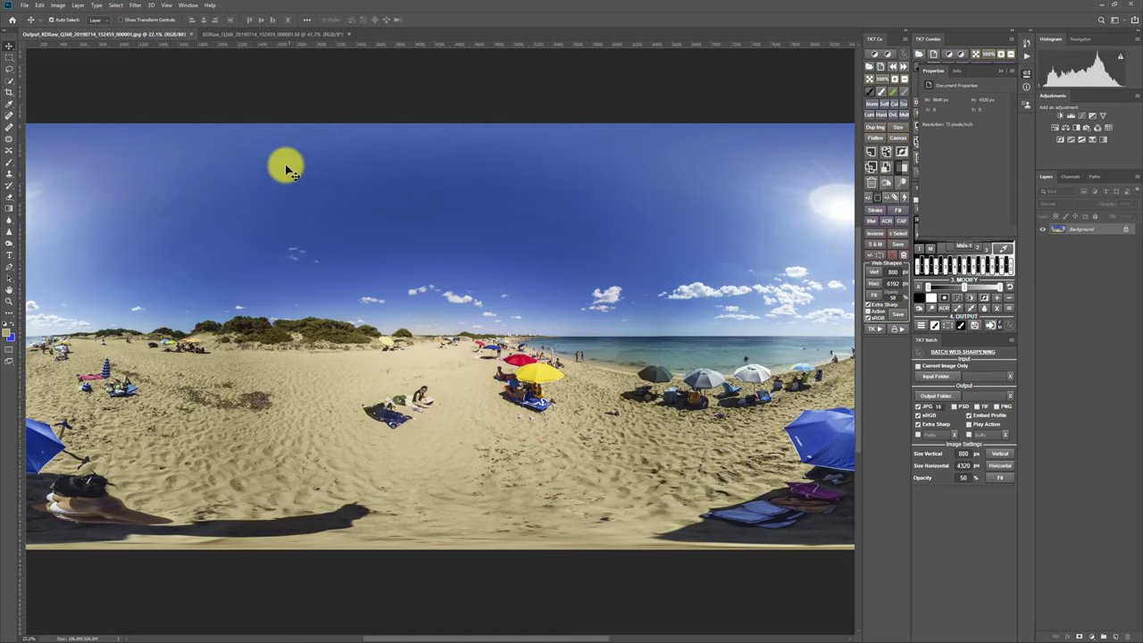
Step: Select the Output JPG in Bridge, enlarge its preview, and turn off QooCam Studio's colour correction
click(1107, 8)
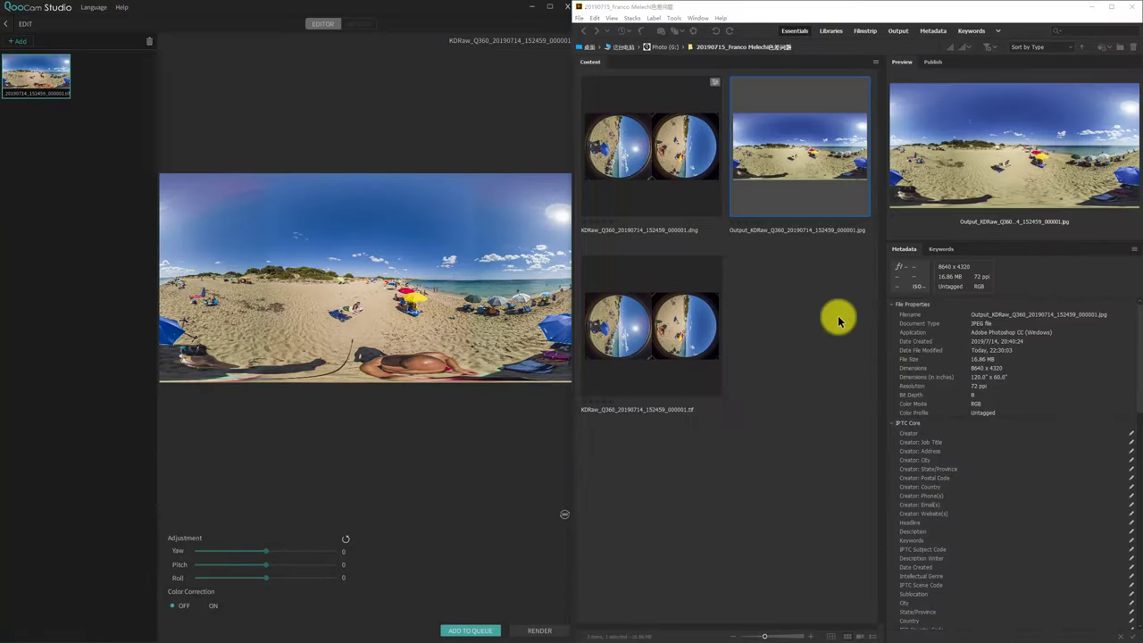
click(806, 148)
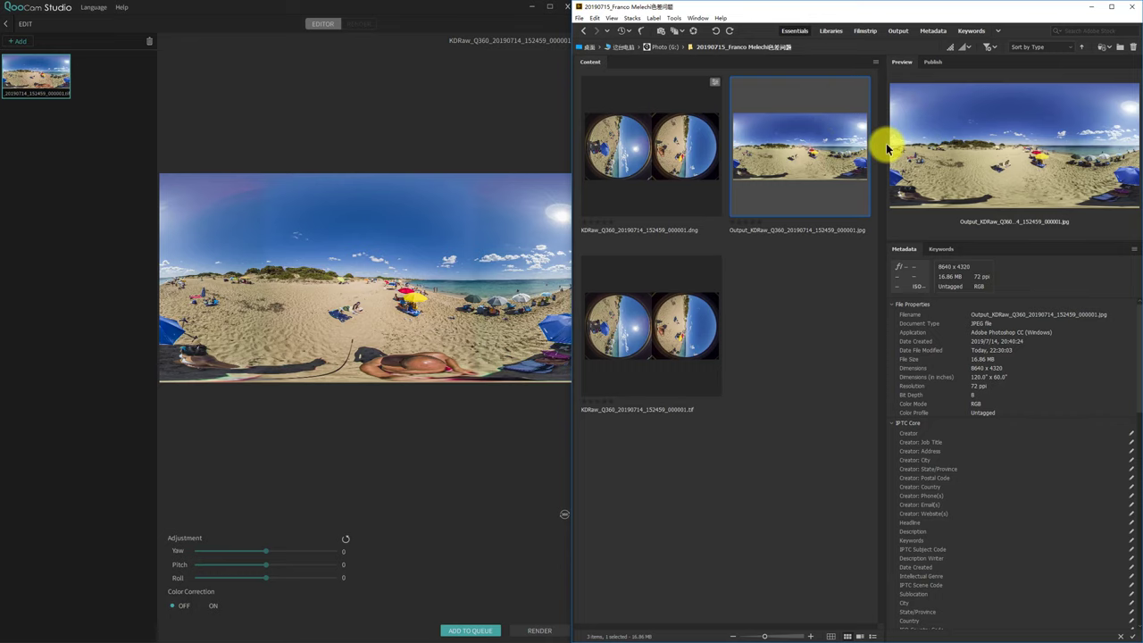
drag(884, 143, 630, 212)
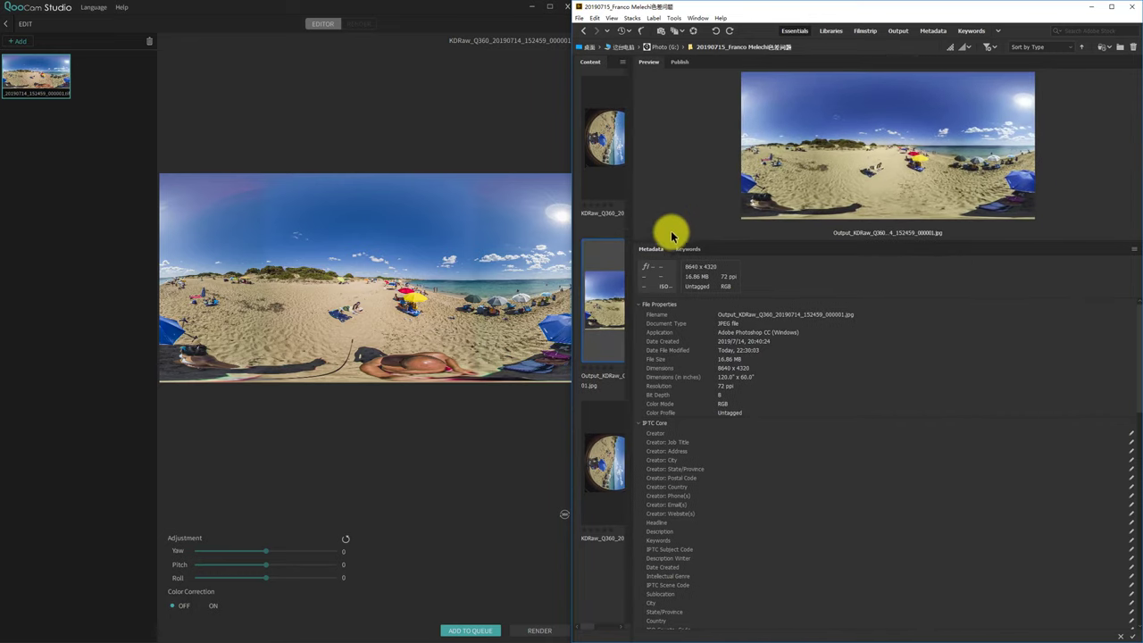
drag(673, 247, 671, 387)
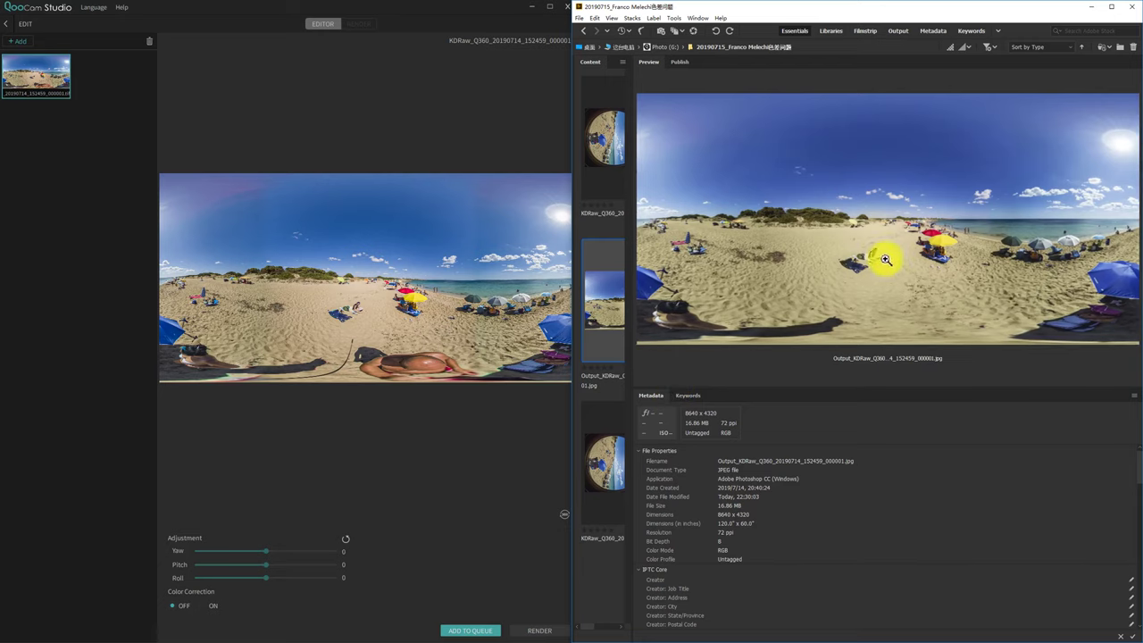
click(200, 607)
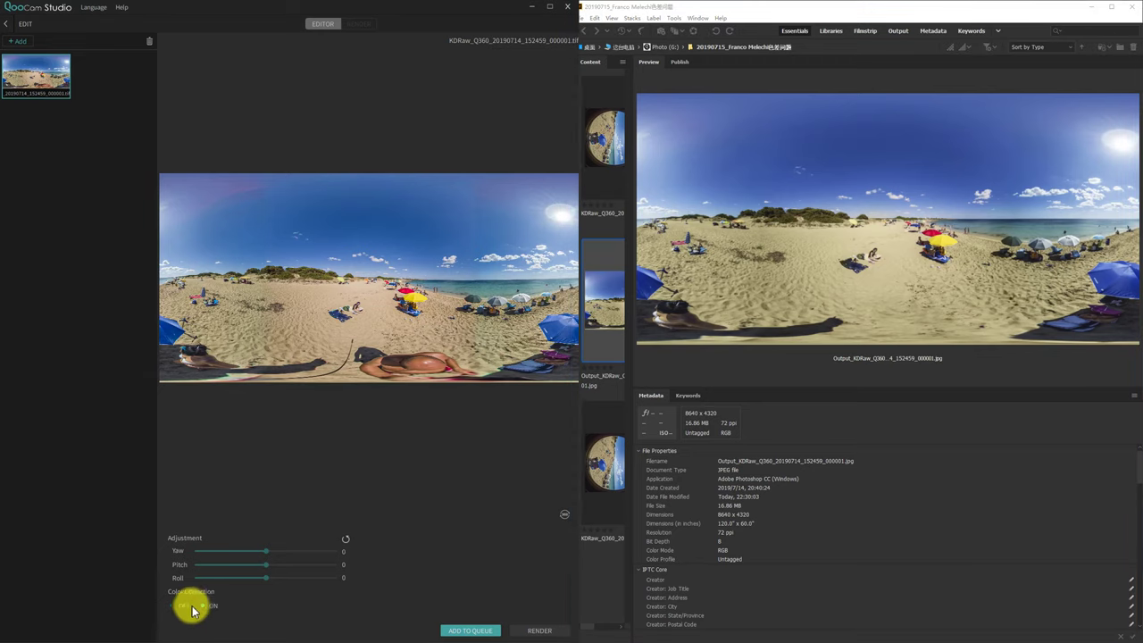
click(175, 606)
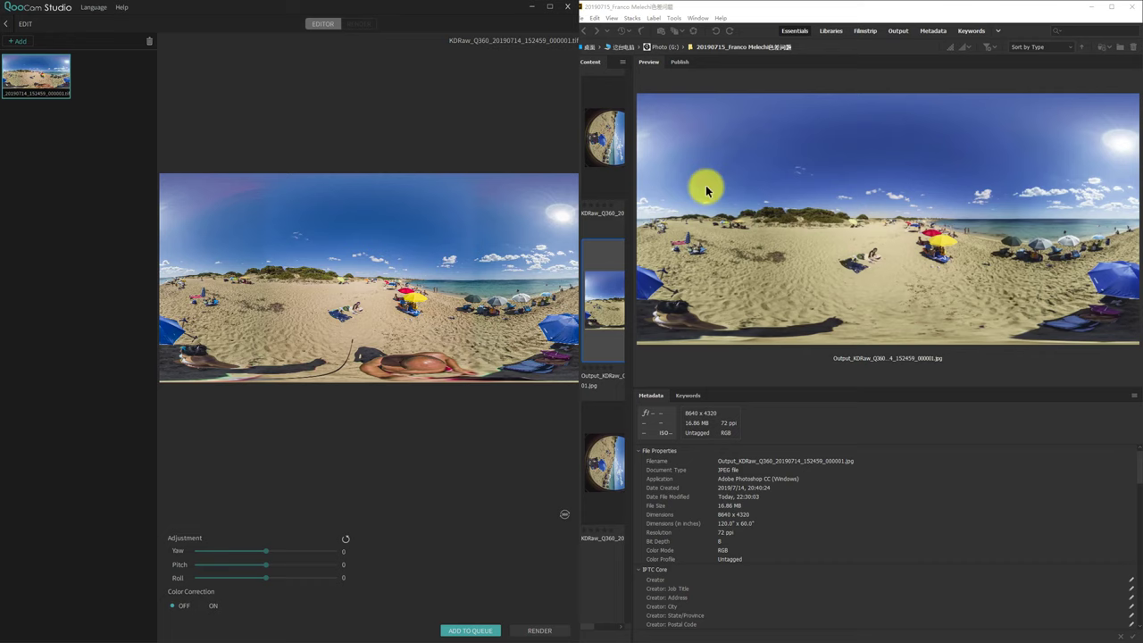
Step: Inspect the tree line and sky with the preview loupe, then open the Output JPG in Photoshop
click(830, 216)
drag(801, 231, 773, 209)
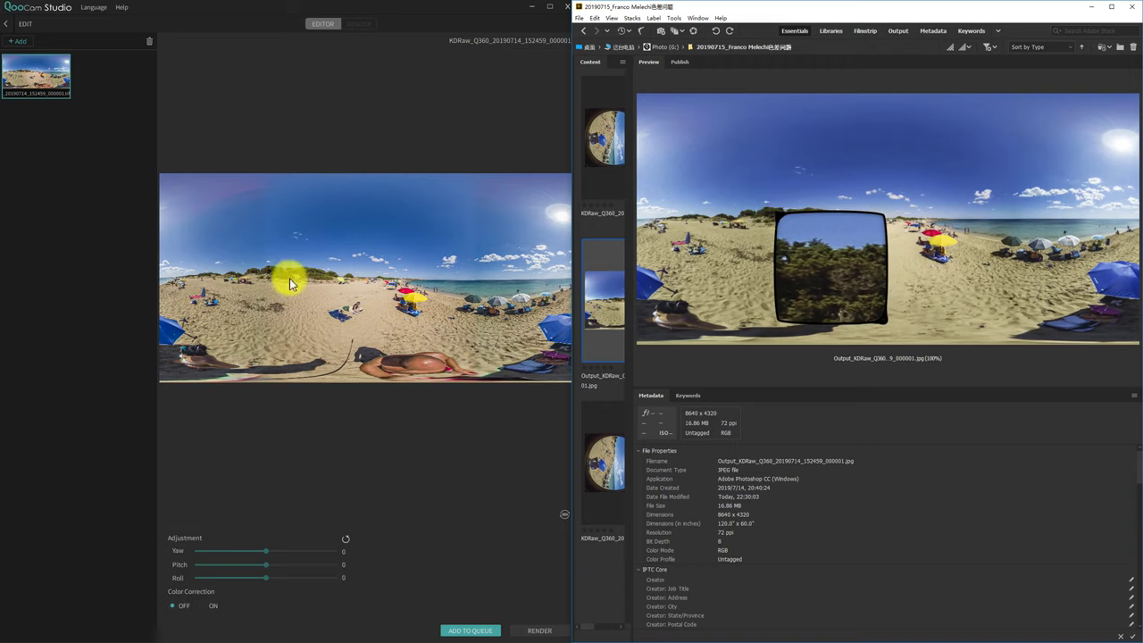
click(719, 212)
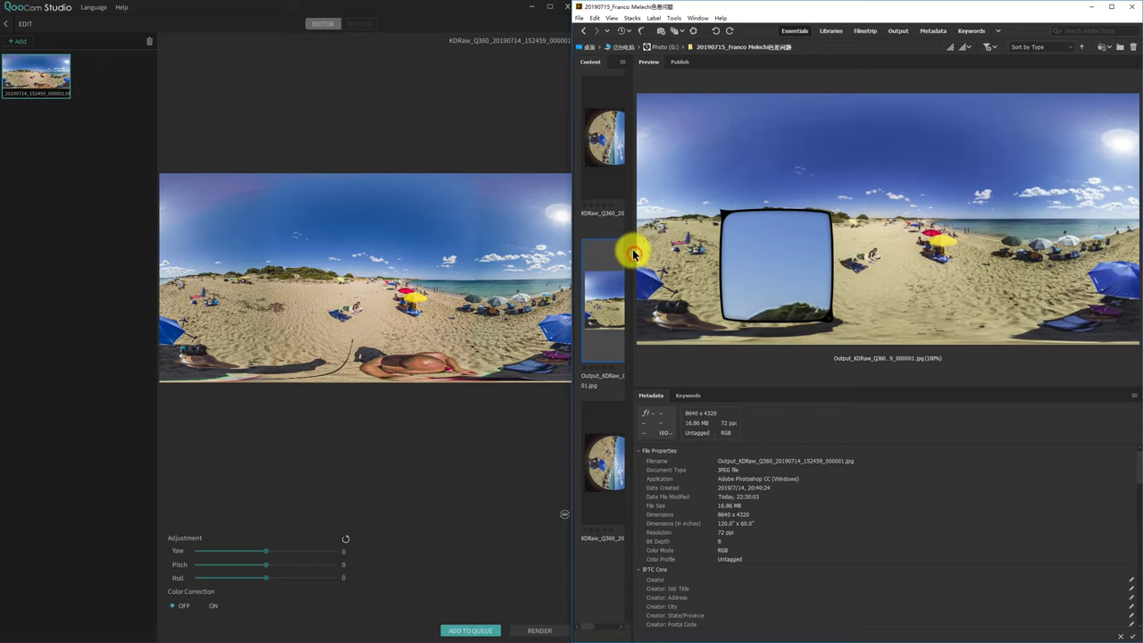
drag(631, 250, 815, 264)
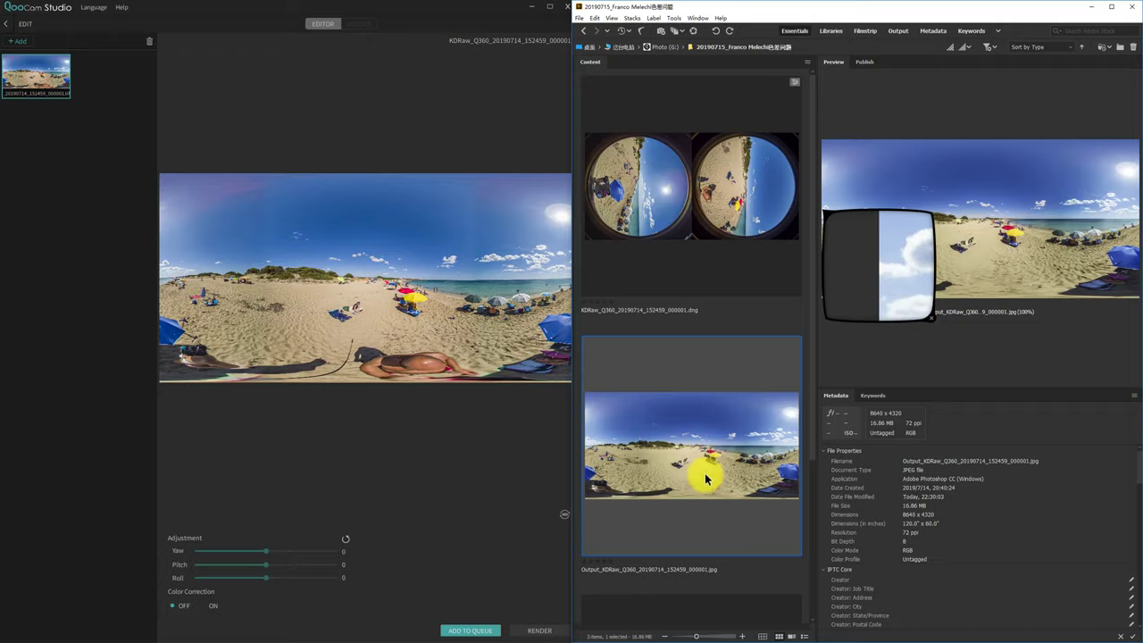
double_click(712, 471)
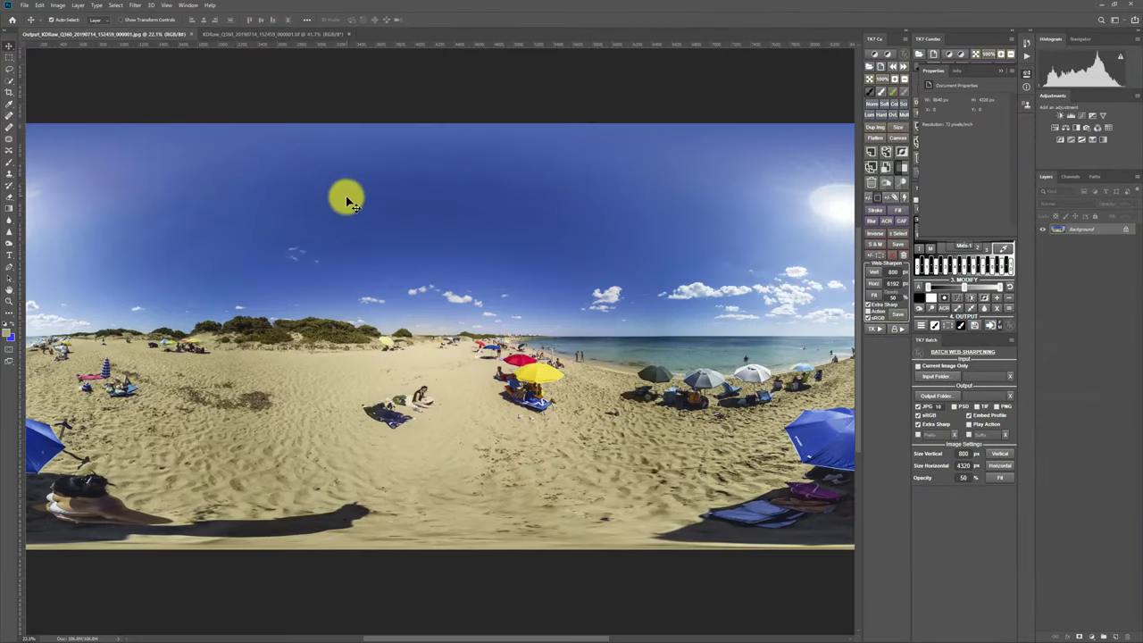
Step: Use Edit > Assign Profile to give the output panorama the Adobe RGB (1998) profile
click(57, 6)
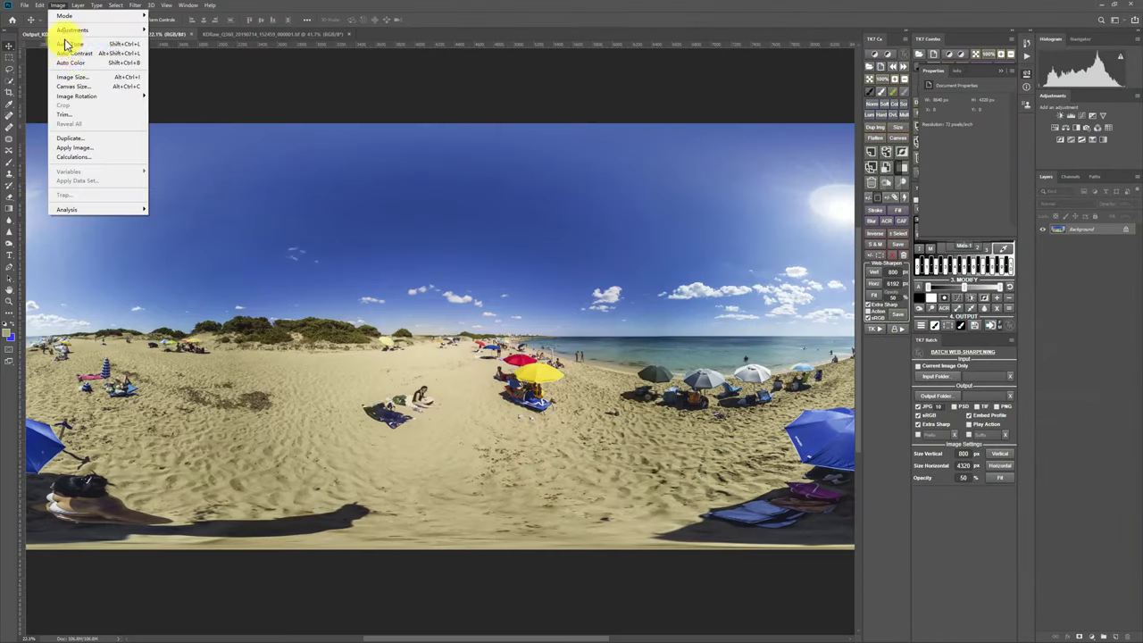
mouse_move(45, 11)
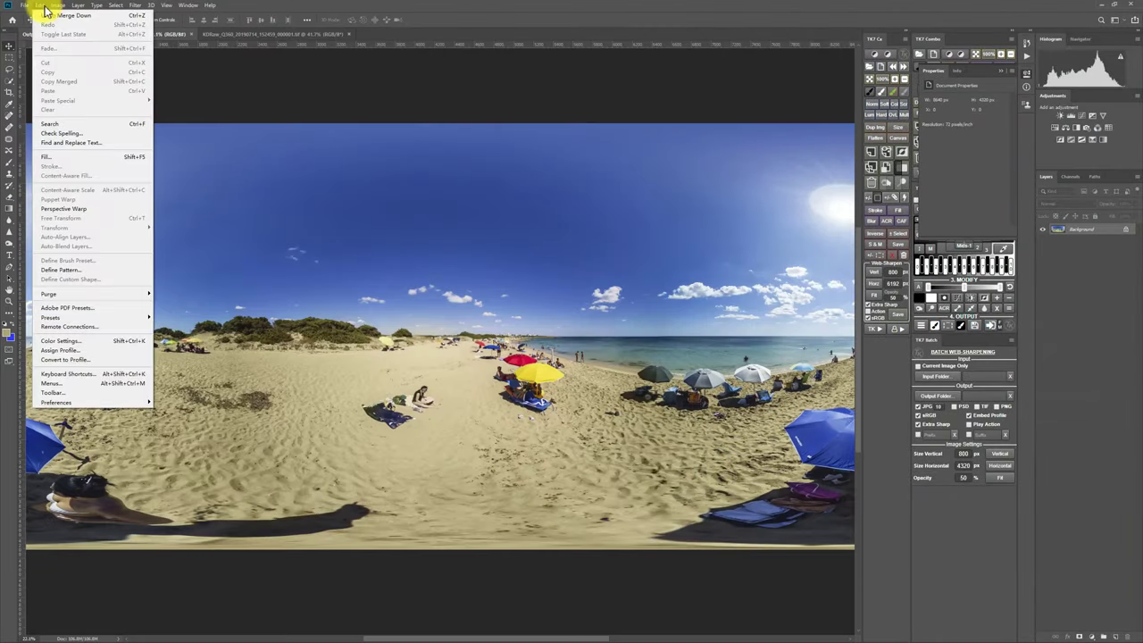
click(94, 350)
click(466, 226)
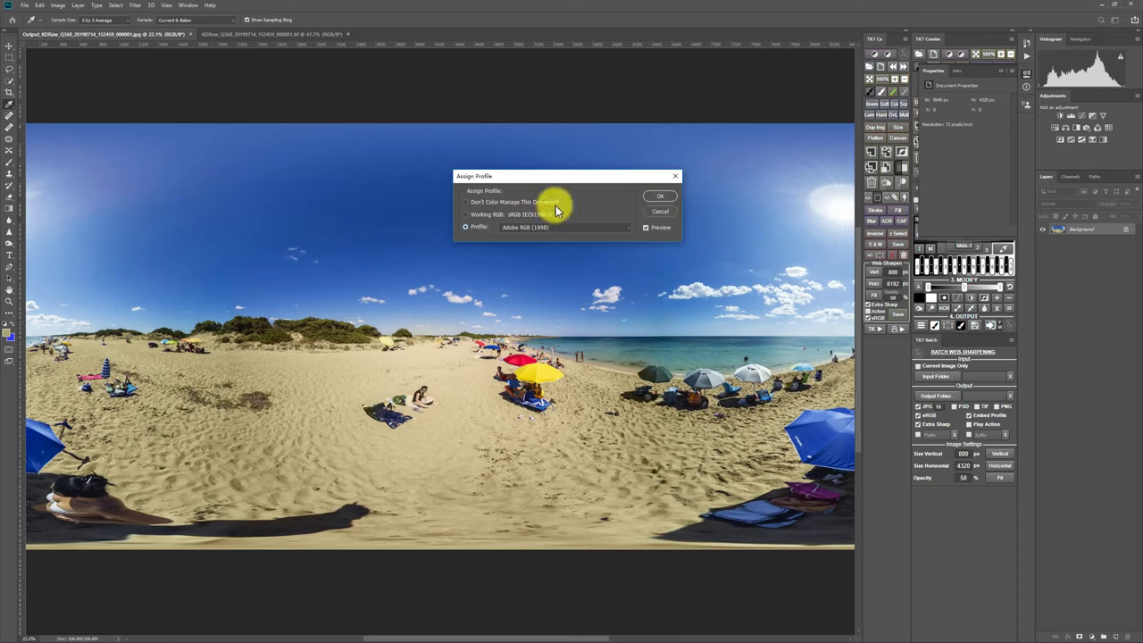
click(663, 199)
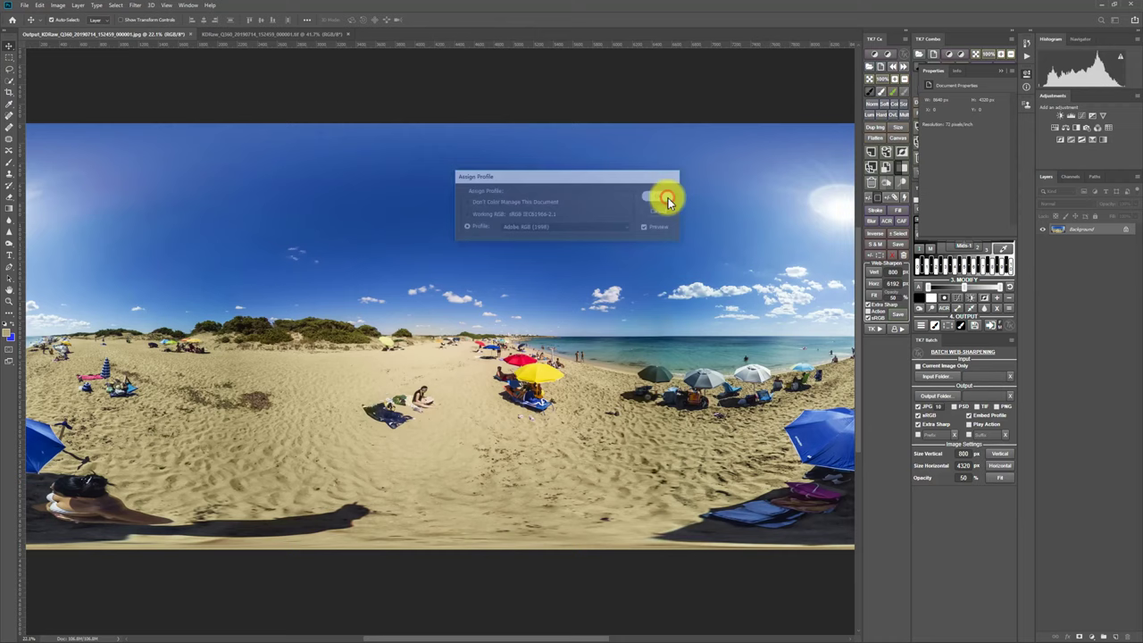
Step: In Bridge, compare the metadata and colour profiles of the DNG, TIF and output JPG files
click(1113, 5)
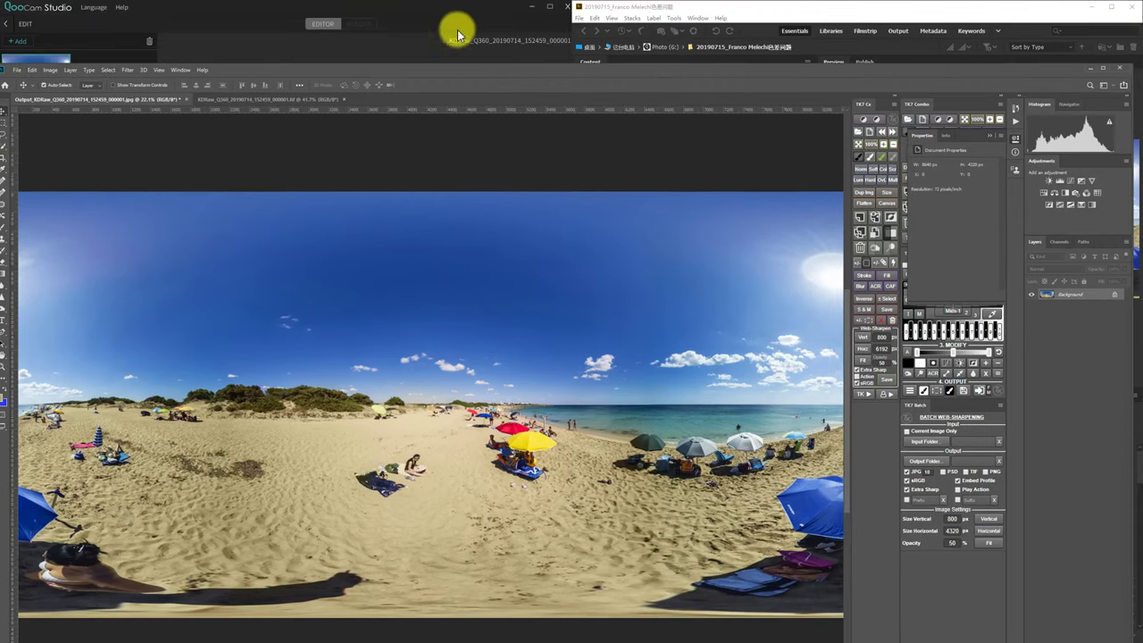
click(698, 12)
click(707, 198)
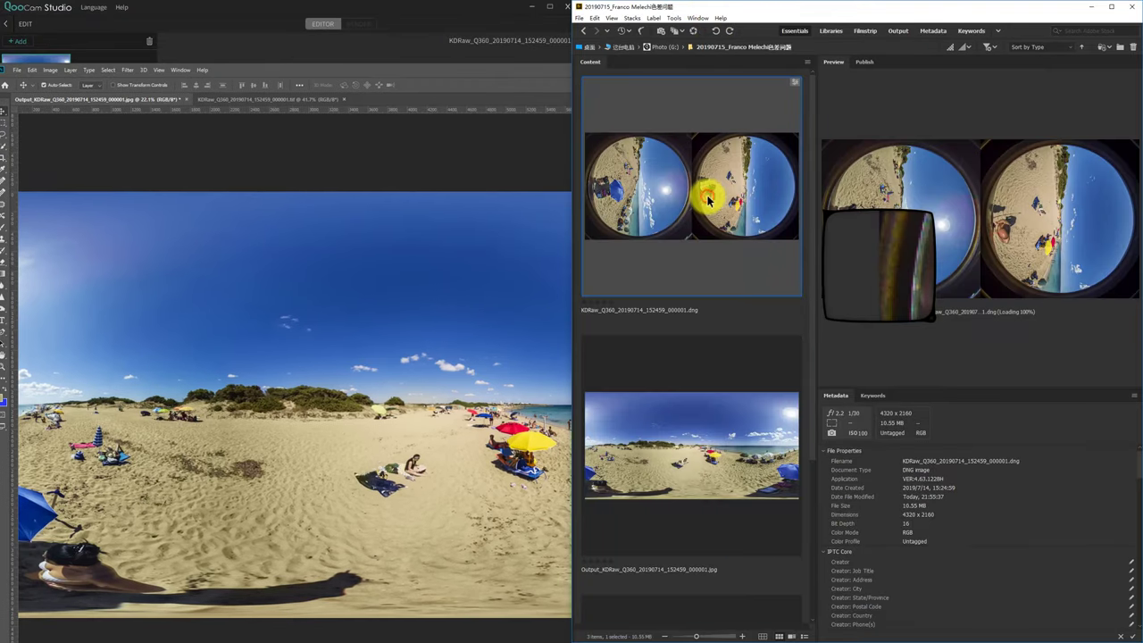
scroll(707, 198, down, 3)
click(703, 460)
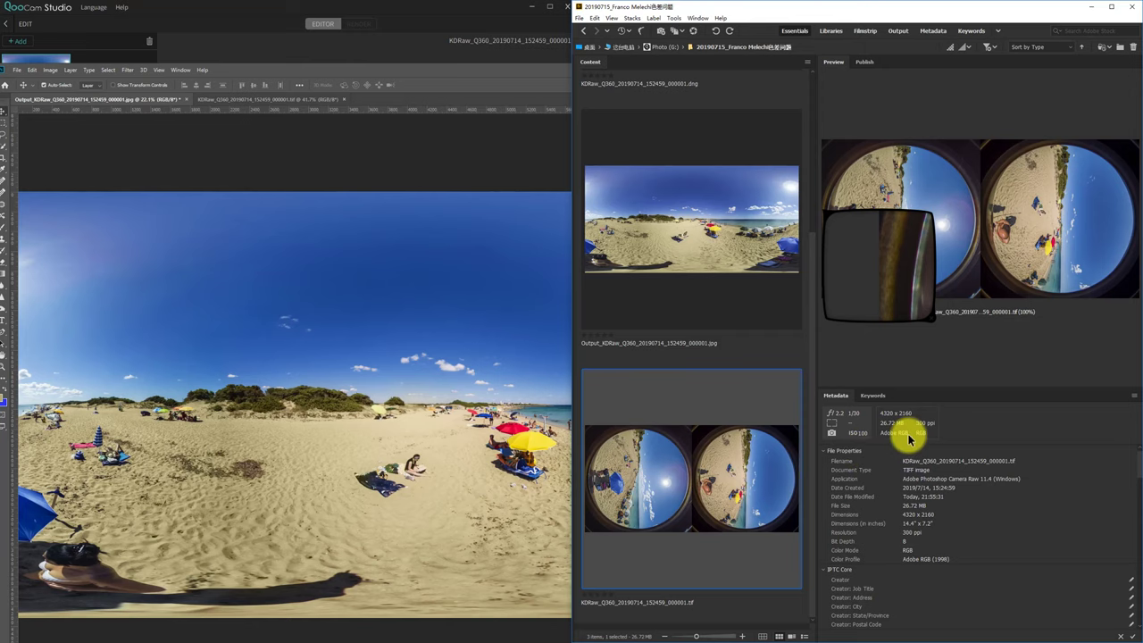
click(741, 239)
scroll(741, 239, up, 3)
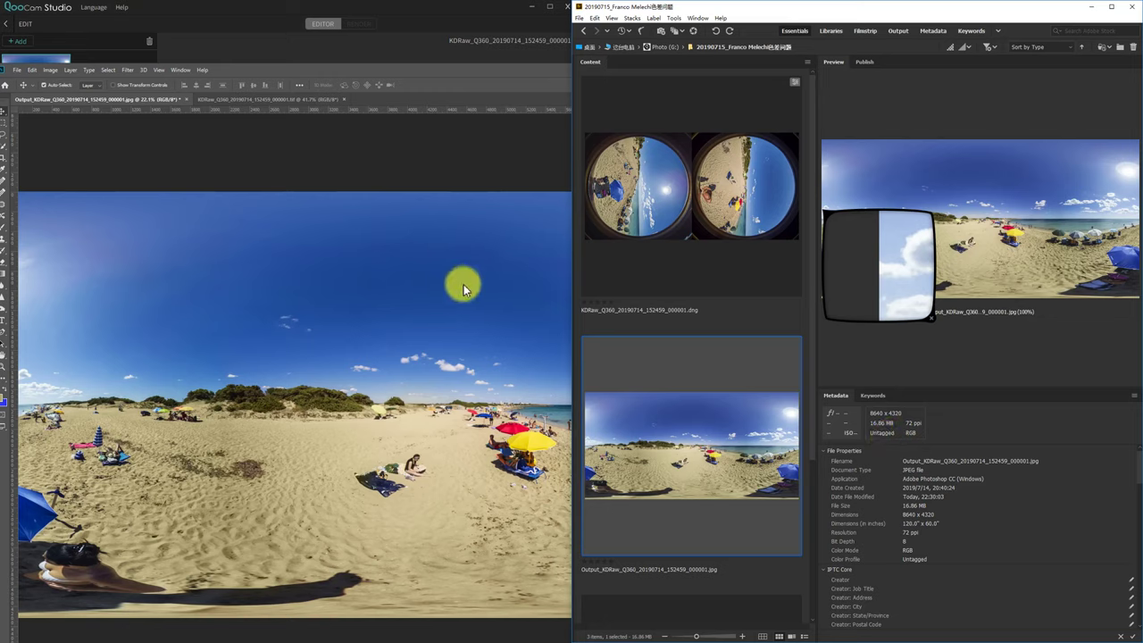
Step: Close Photoshop, discarding the unsaved changes
drag(482, 104, 316, 208)
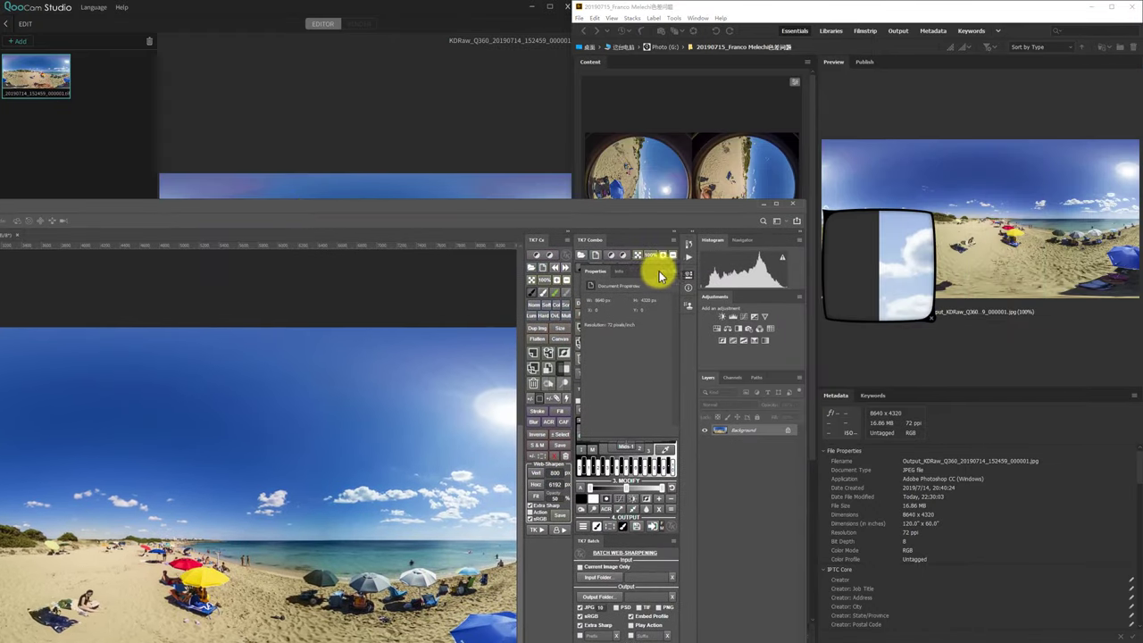
drag(668, 209, 593, 250)
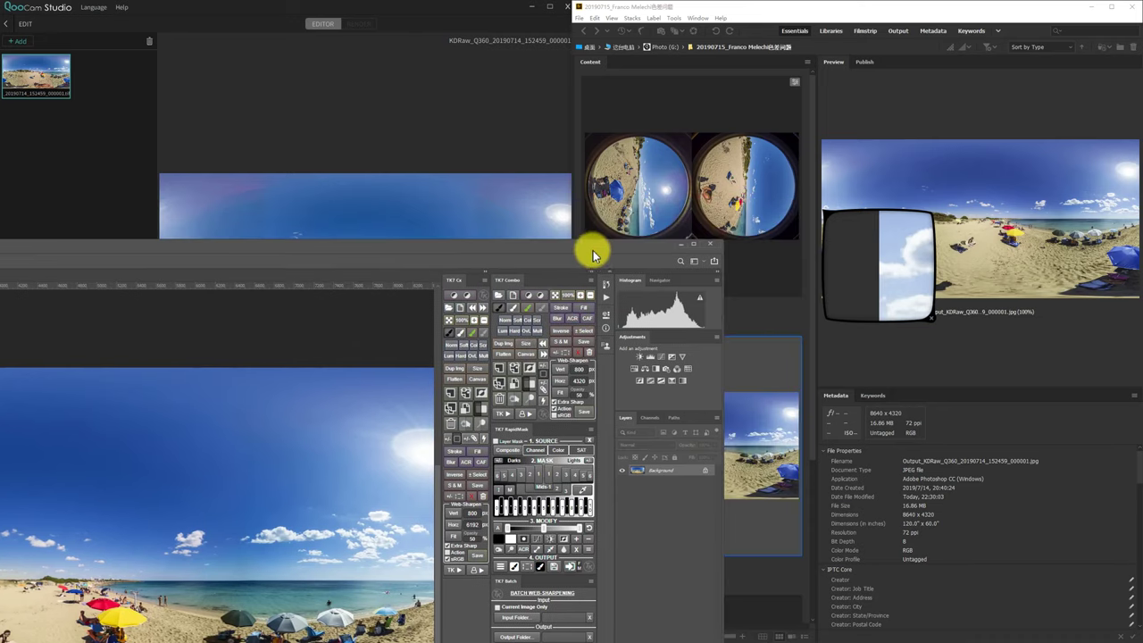
click(712, 244)
click(152, 482)
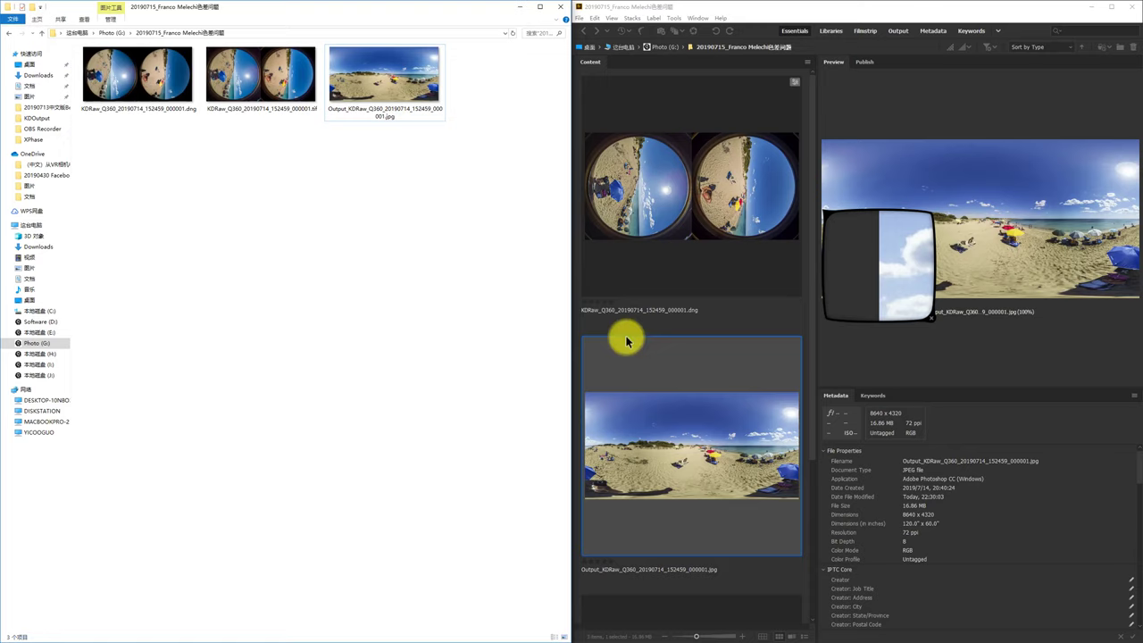
Step: Open the Output JPG beach panorama from File Explorer in Windows Photos
double_click(390, 82)
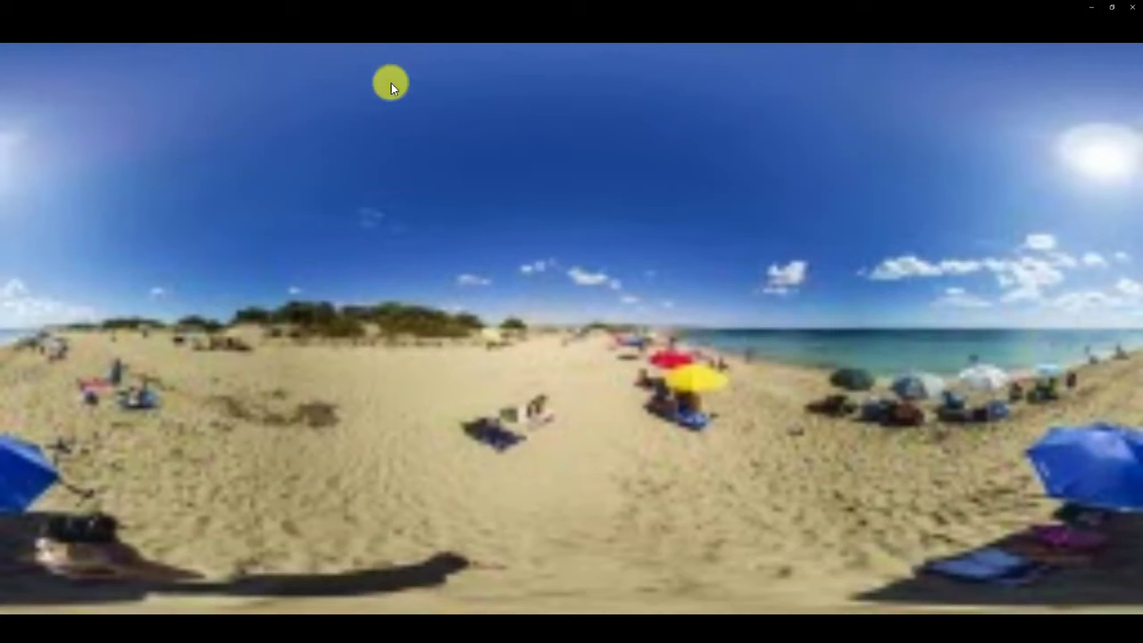